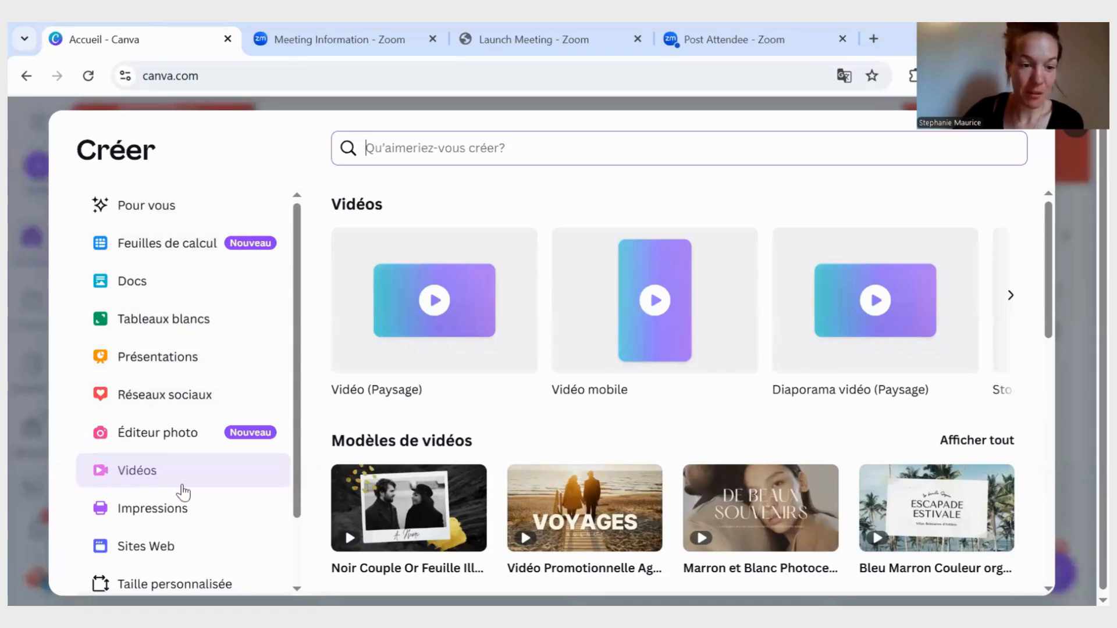
scroll(608, 477, down, 3)
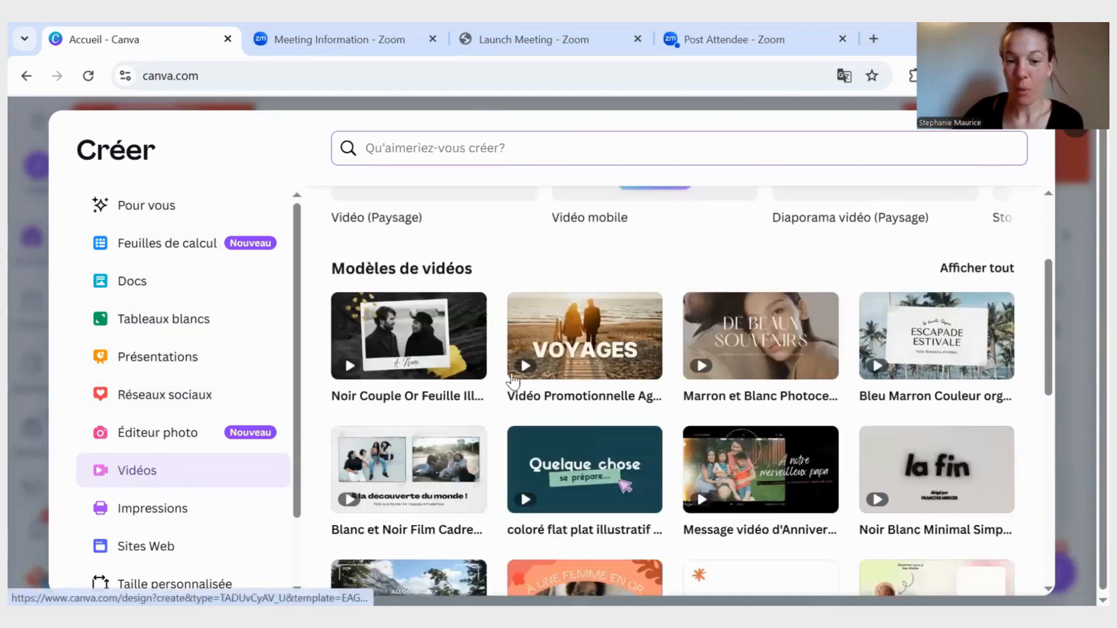
scroll(678, 447, down, 6)
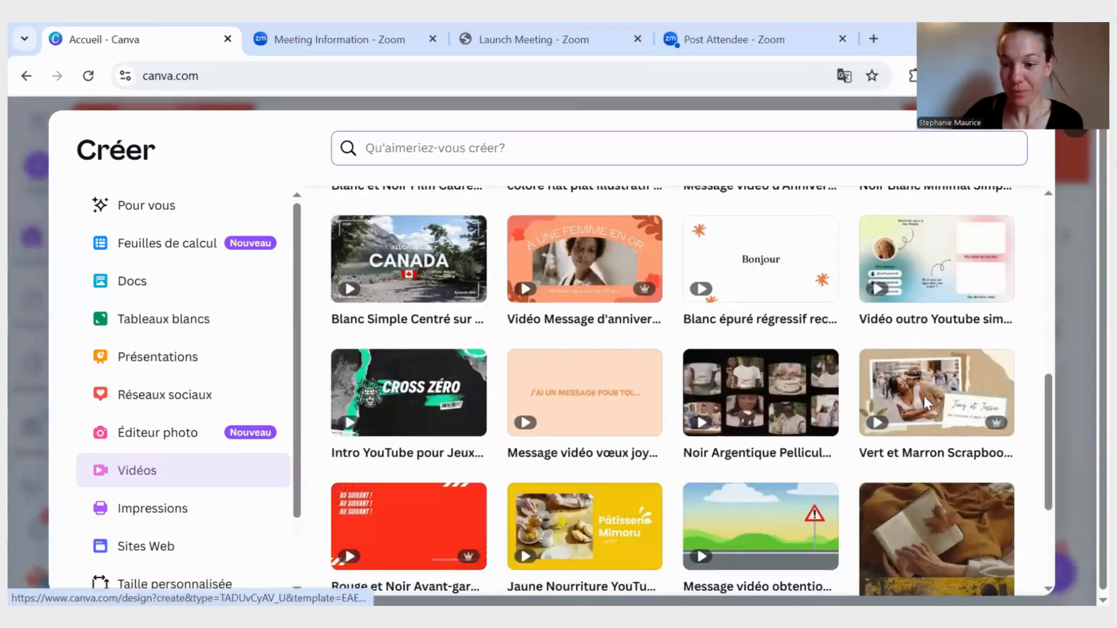
scroll(721, 317, up, 6)
scroll(656, 252, up, 4)
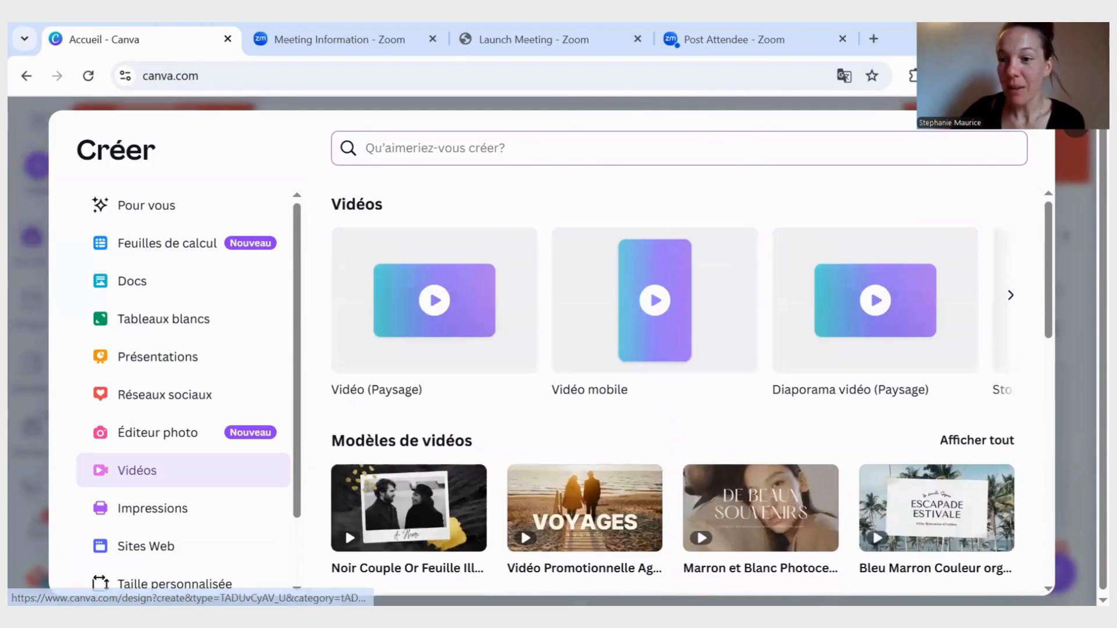
click(1070, 133)
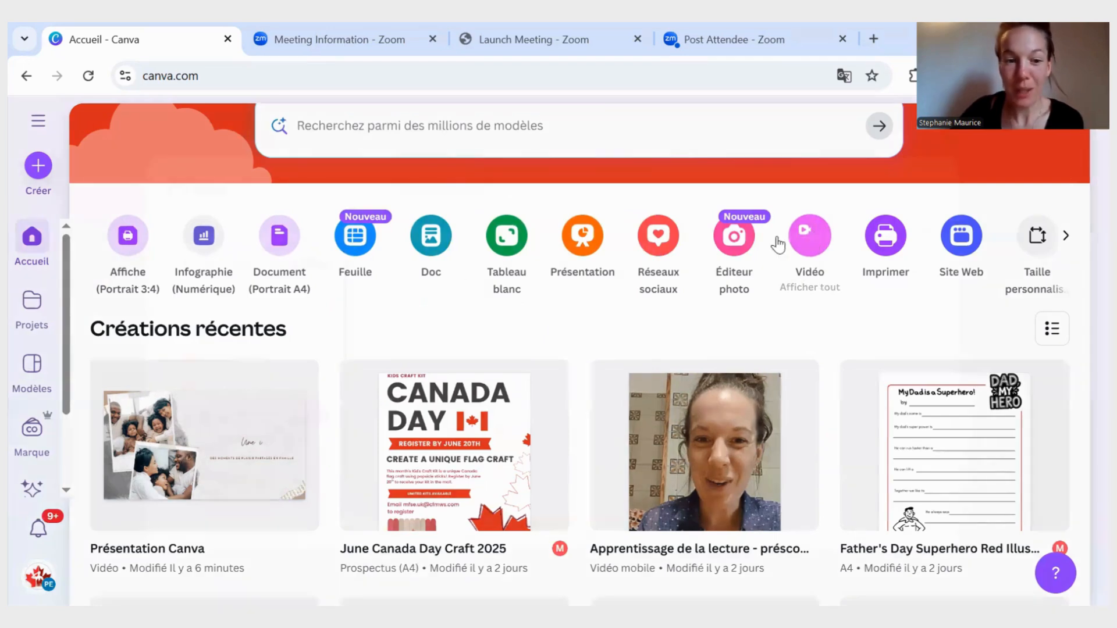
- Browse the video templates and create a new video from the "Vert et Marron Scrapbook" template
click(814, 238)
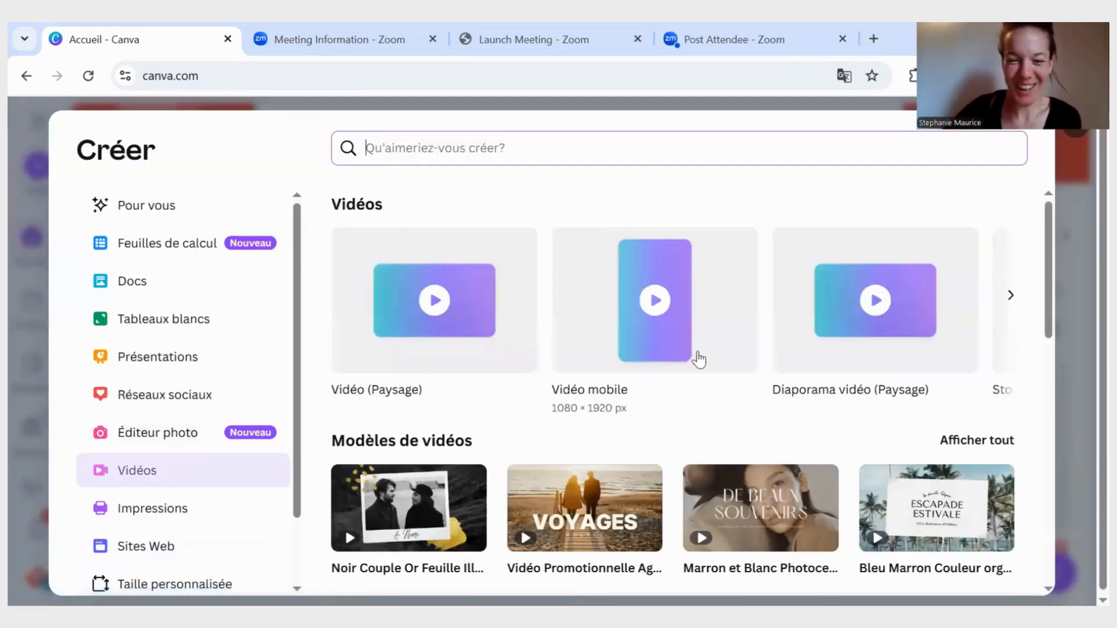
scroll(675, 352, down, 2)
scroll(678, 347, down, 2)
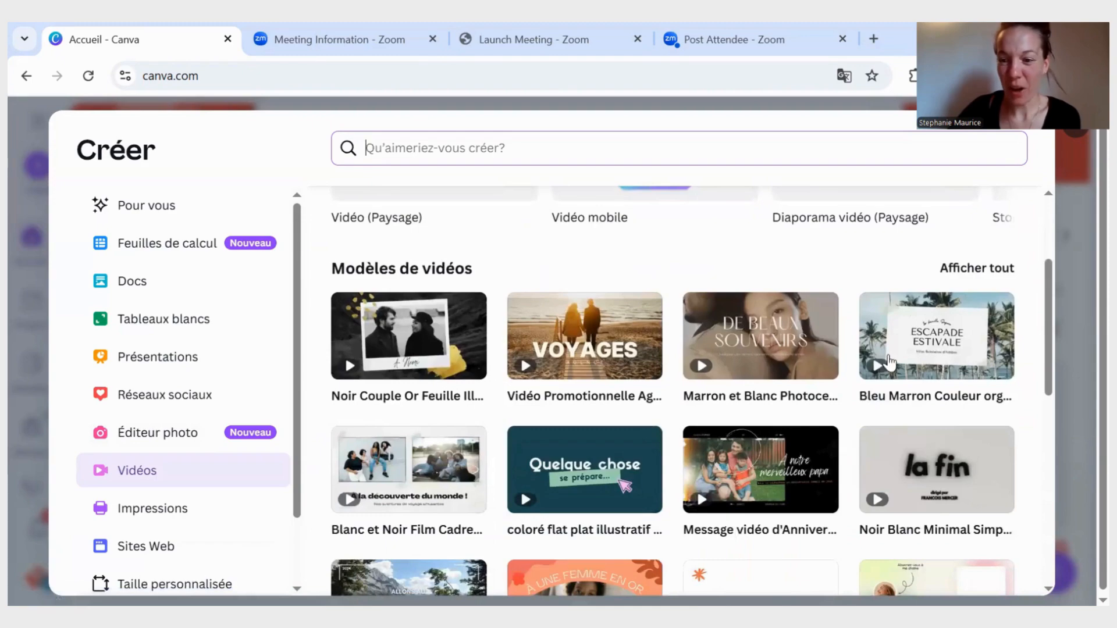
scroll(620, 374, down, 2)
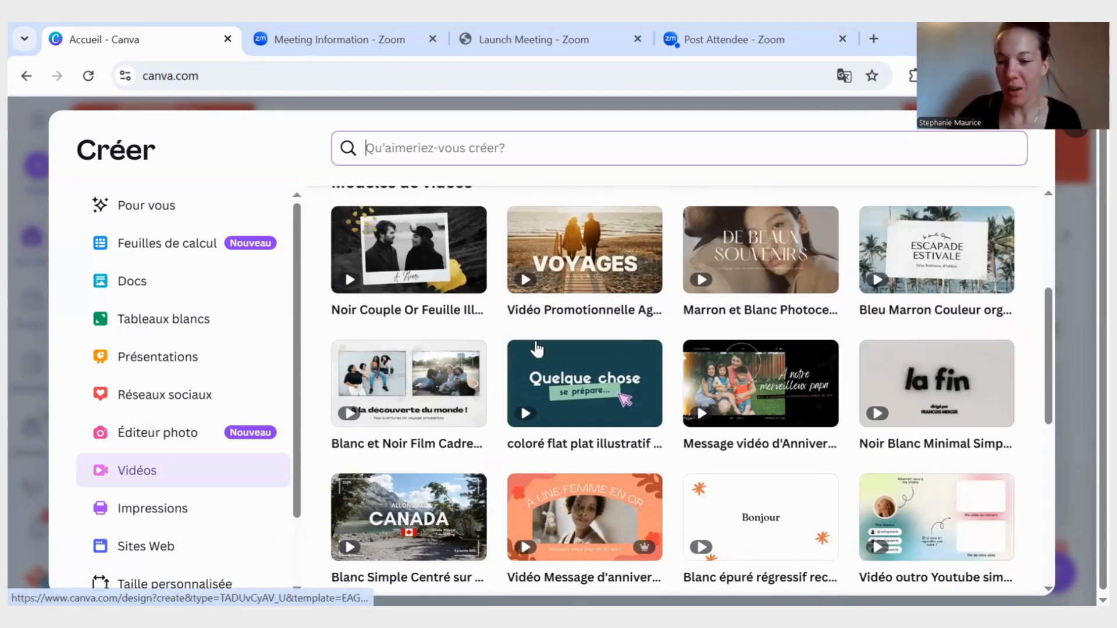
scroll(634, 327, down, 1)
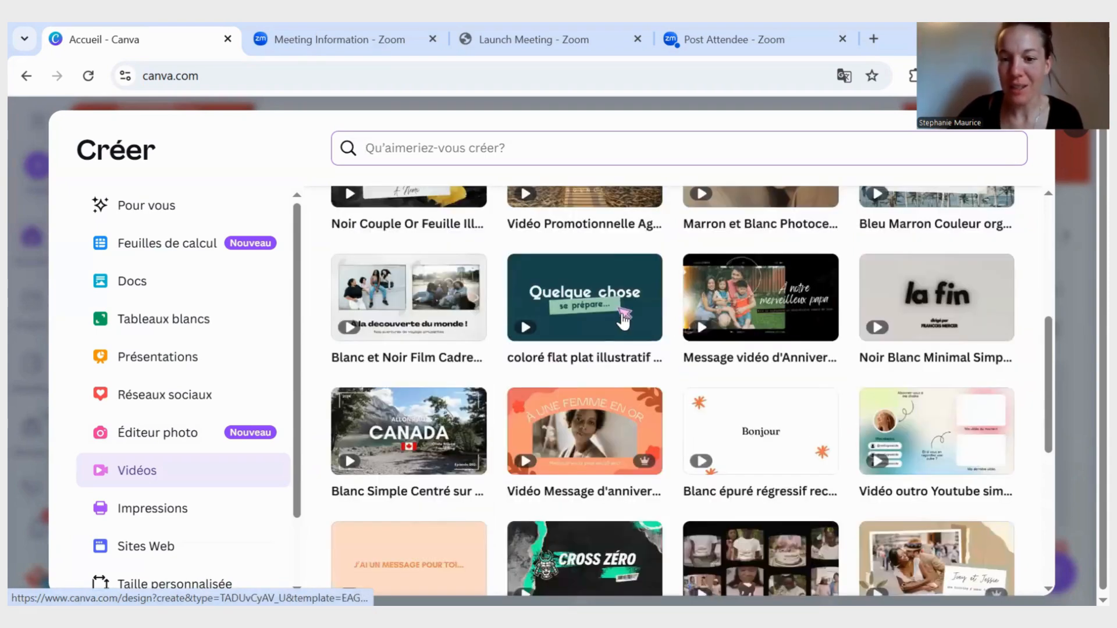
scroll(623, 322, up, 1)
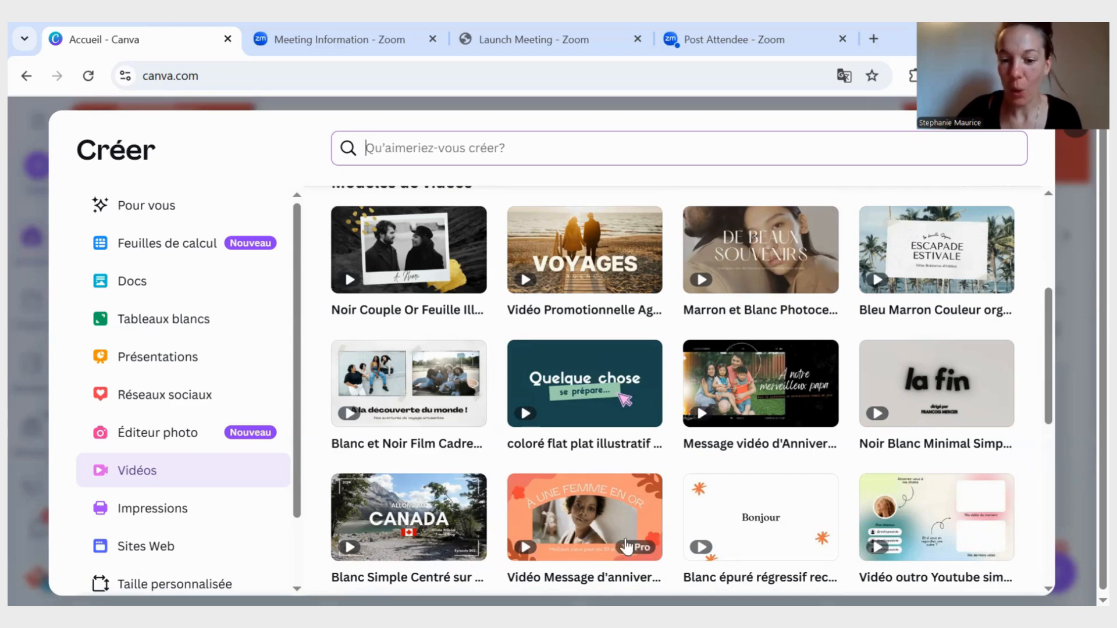
scroll(626, 547, down, 1)
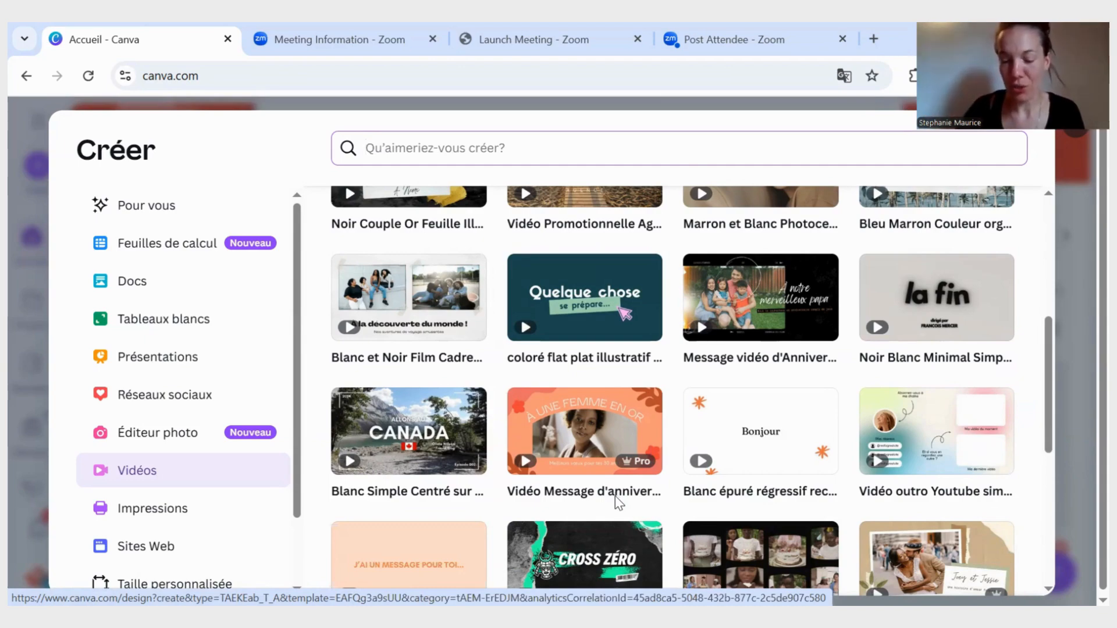
scroll(622, 508, down, 3)
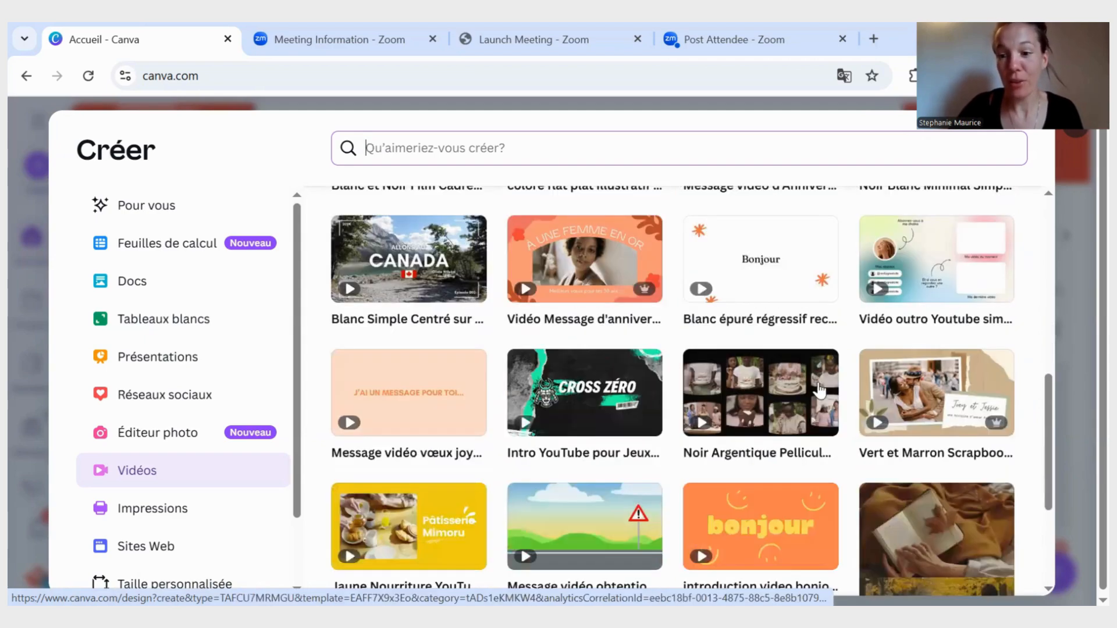
click(952, 388)
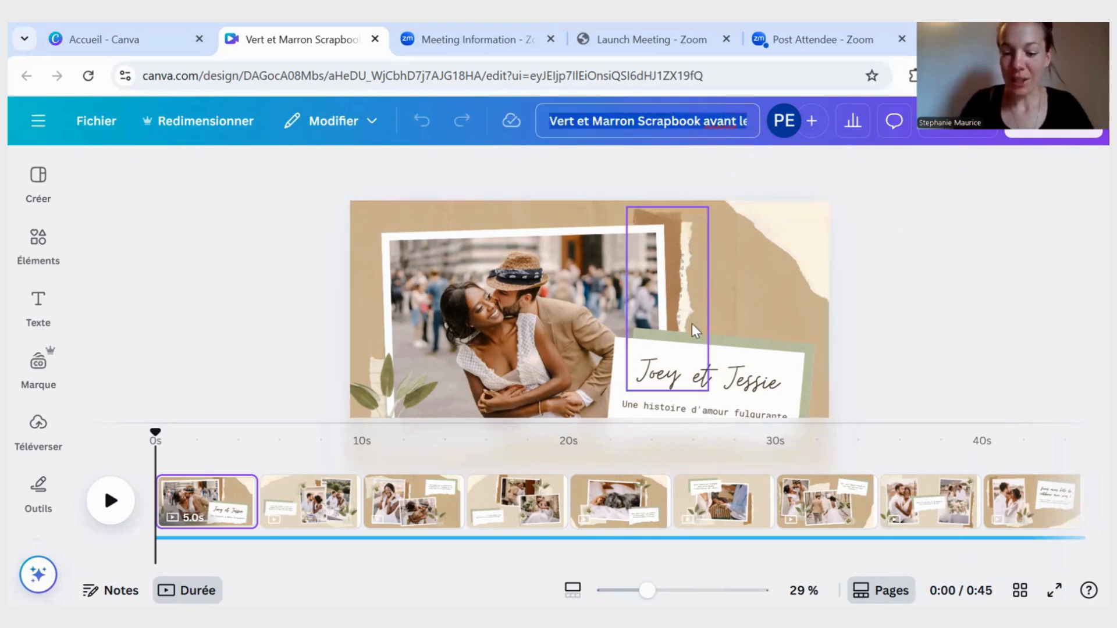
- Rename the video design as "Pour mon papa!"
text(Pour)
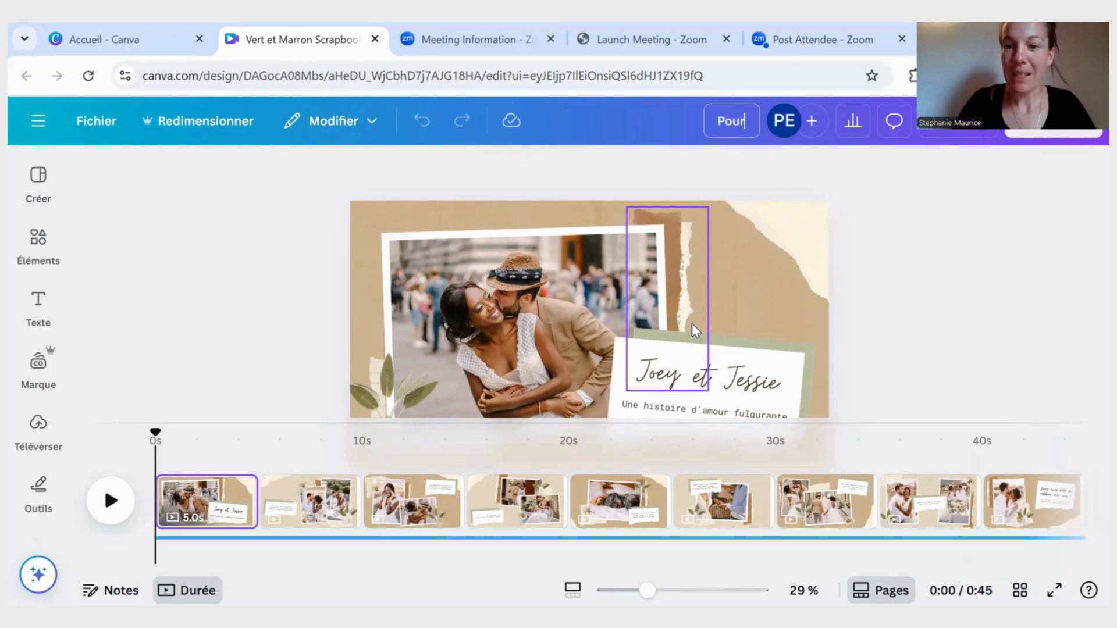
text( mon papa!)
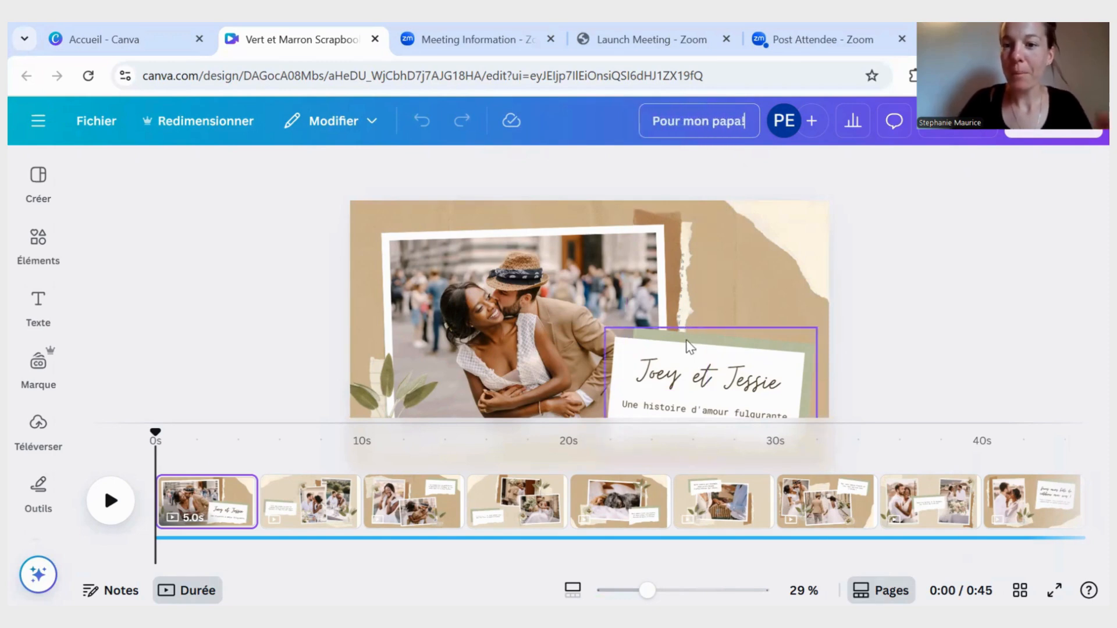
click(861, 209)
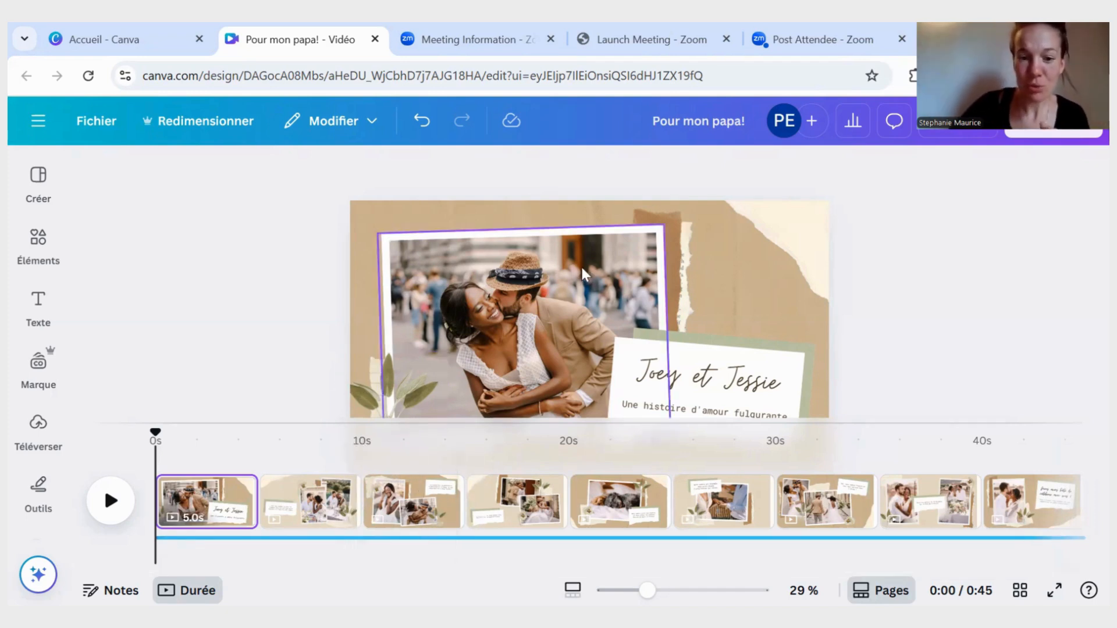
- Reduce the timeline's height to enlarge the preview, and look through the template's pages before returning to the first one
drag(521, 424, 519, 541)
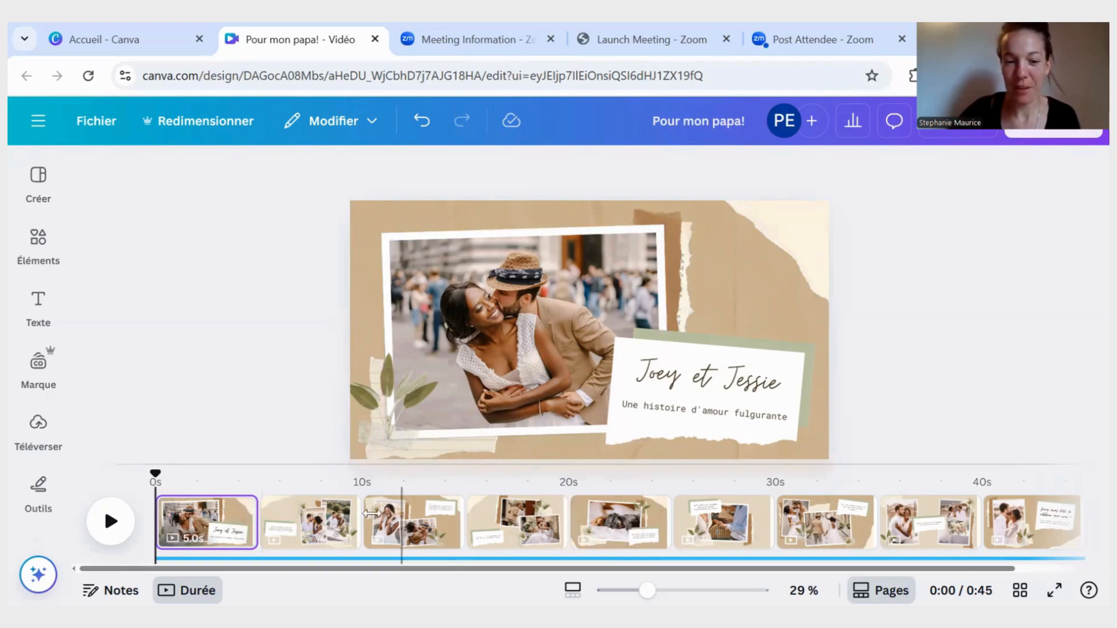
click(312, 515)
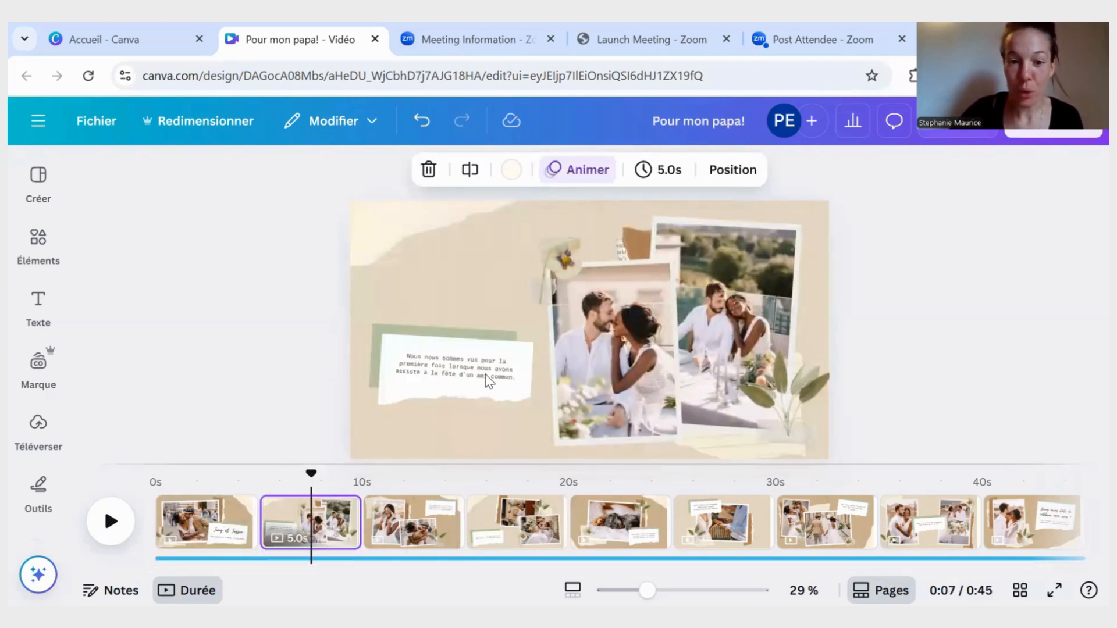
click(416, 526)
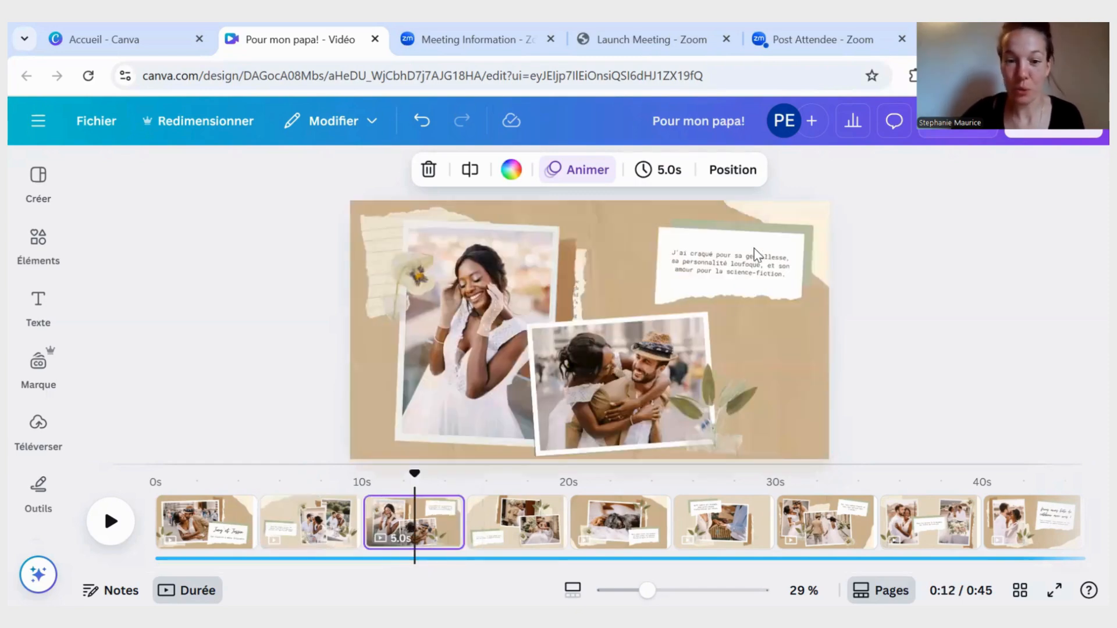
click(535, 523)
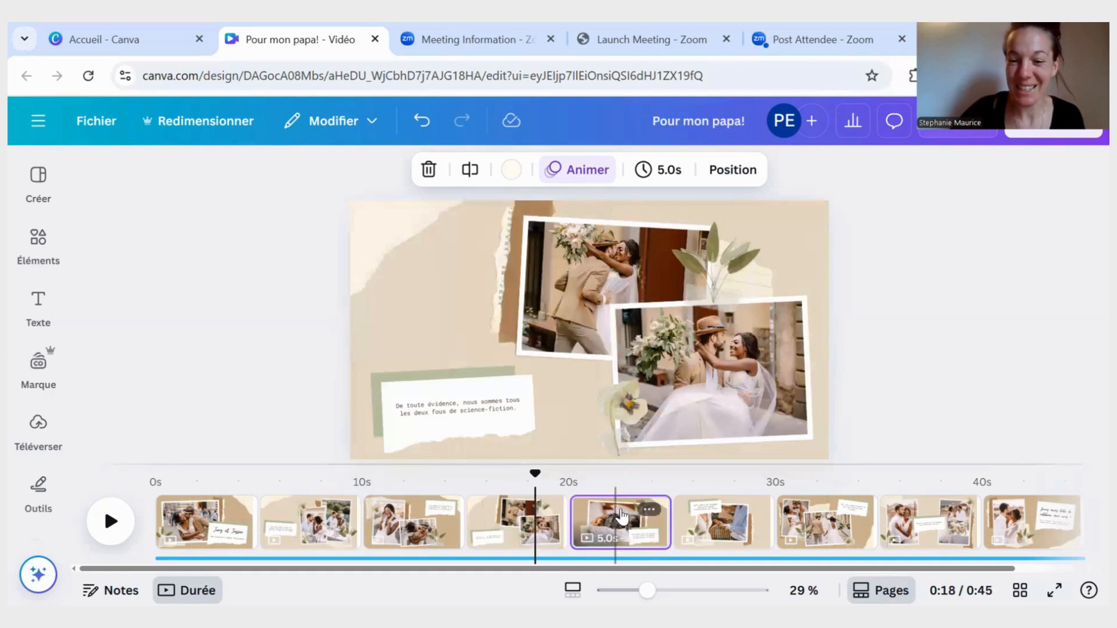
click(617, 516)
click(710, 522)
click(827, 523)
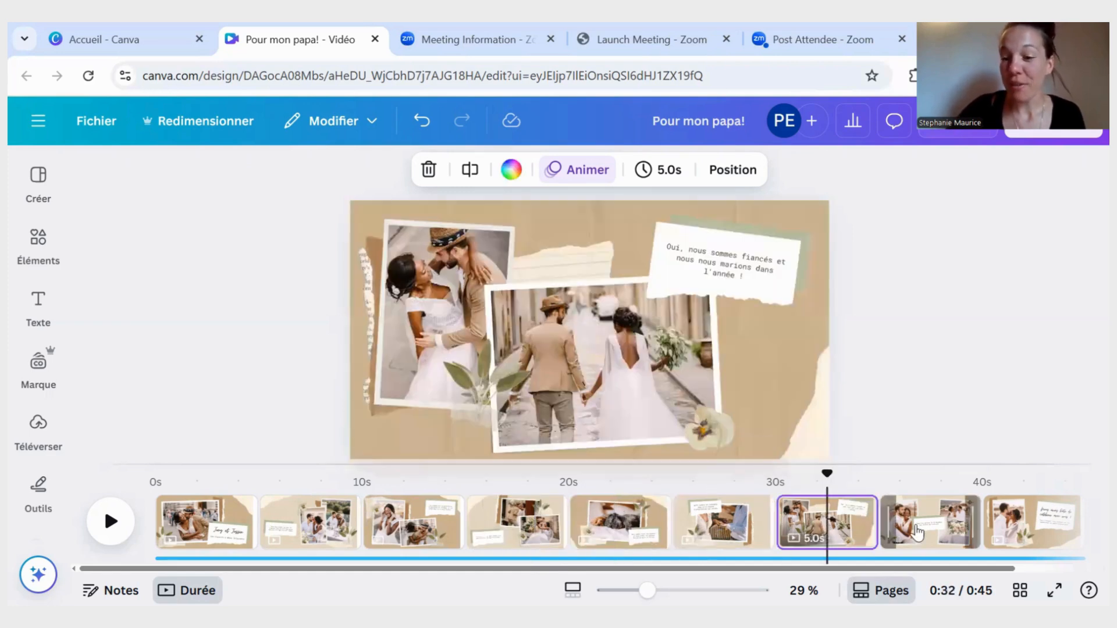
click(918, 531)
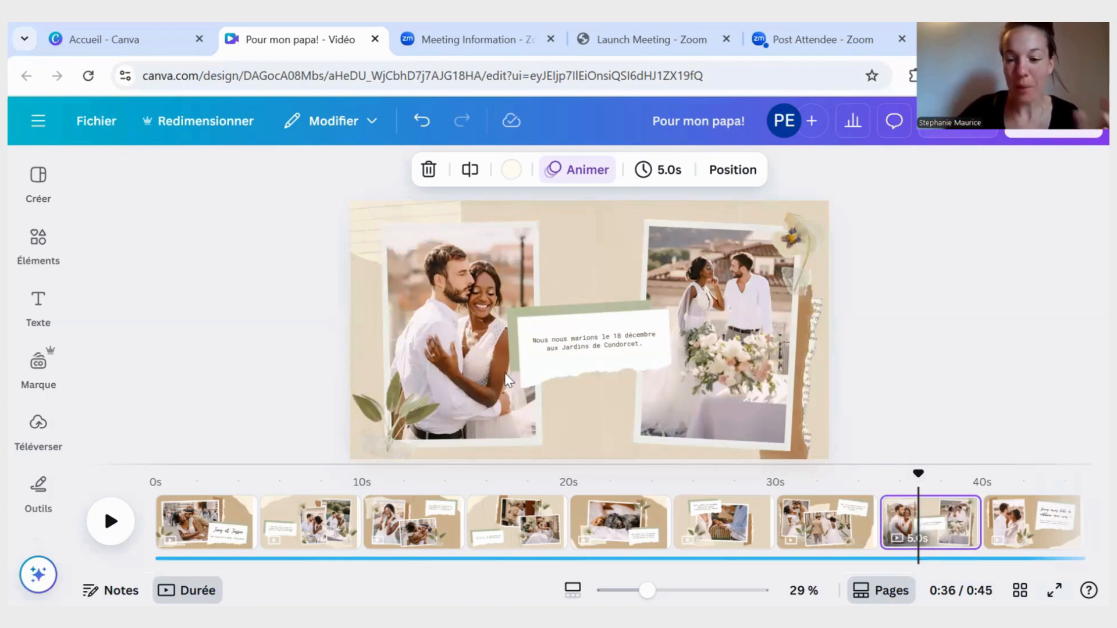
click(207, 520)
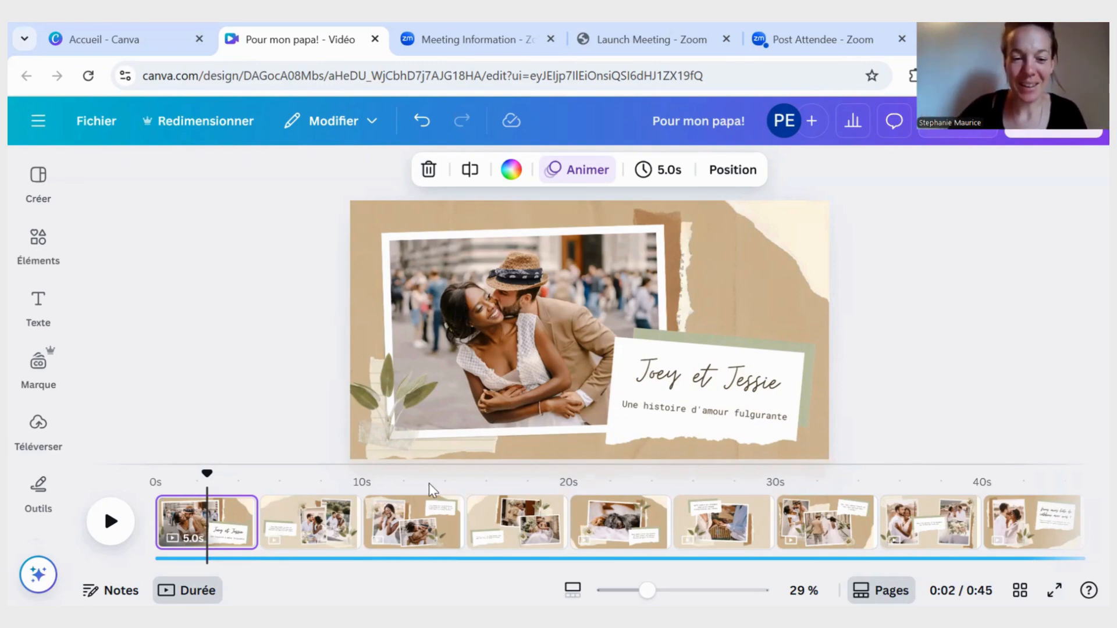
- Delete the three pages that directly follow the title page
right_click(334, 516)
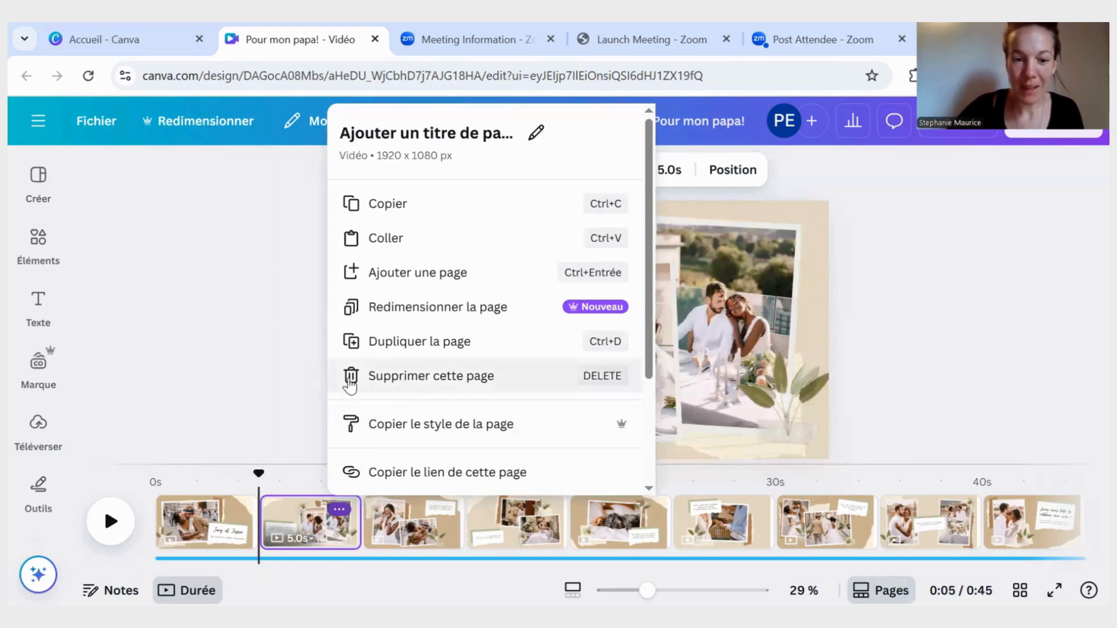
click(410, 377)
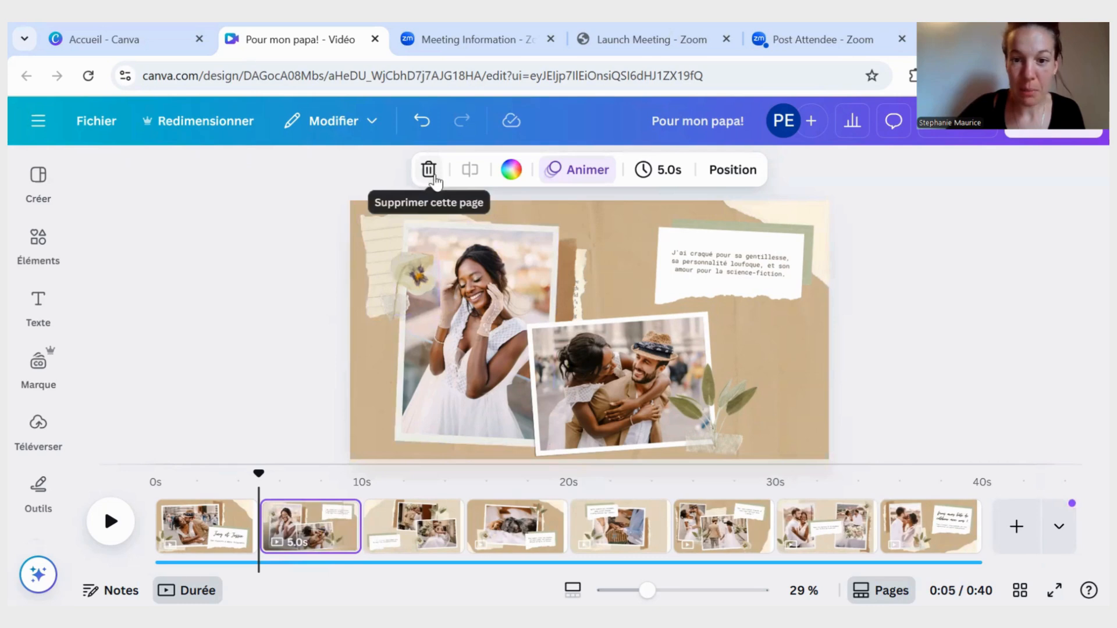
click(428, 169)
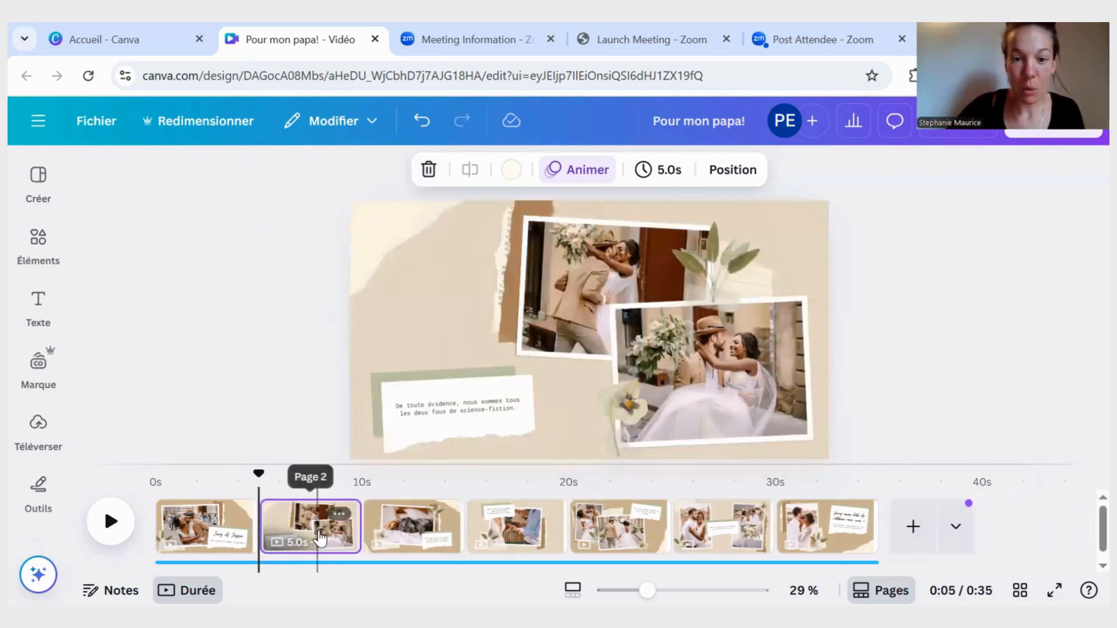
right_click(317, 534)
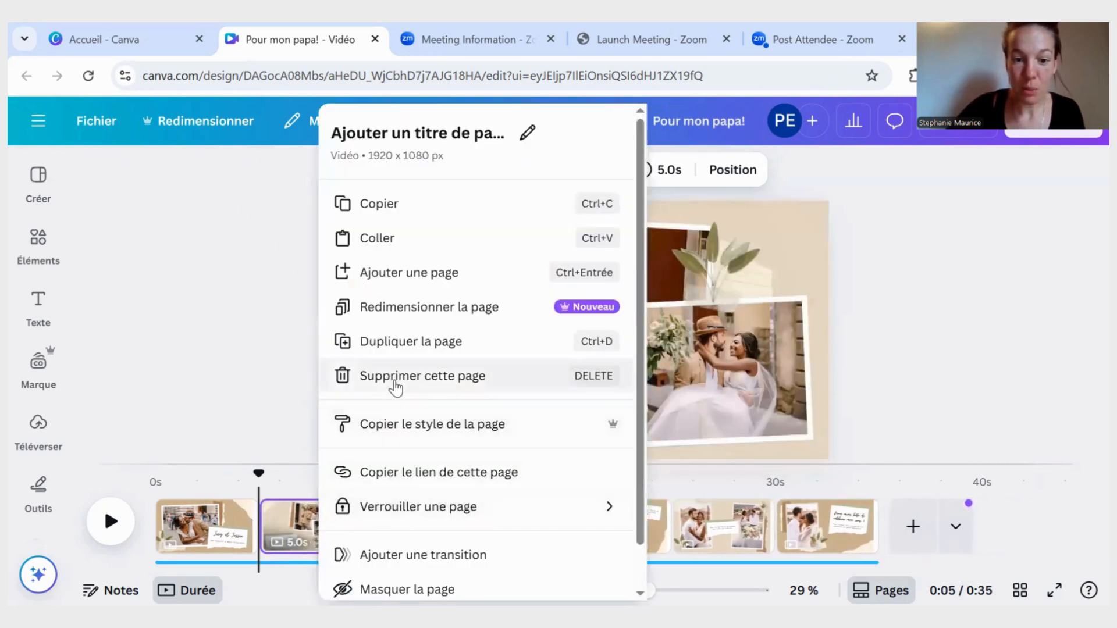
click(395, 376)
- Duplicate the page with the sleeping dogs, and check the copy and the page after it
click(309, 525)
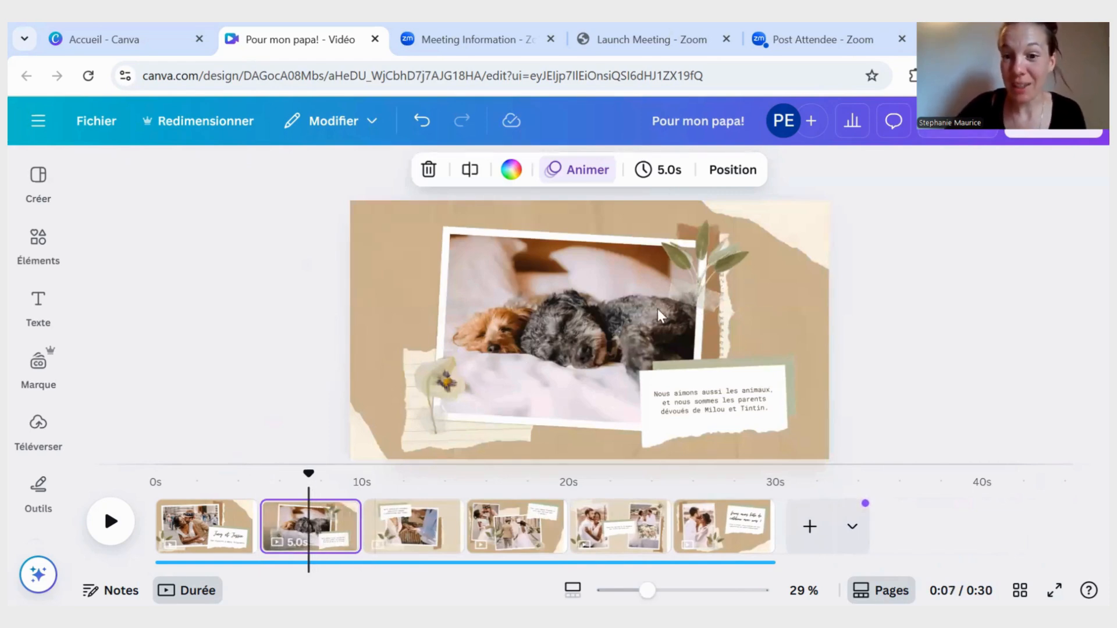
right_click(326, 529)
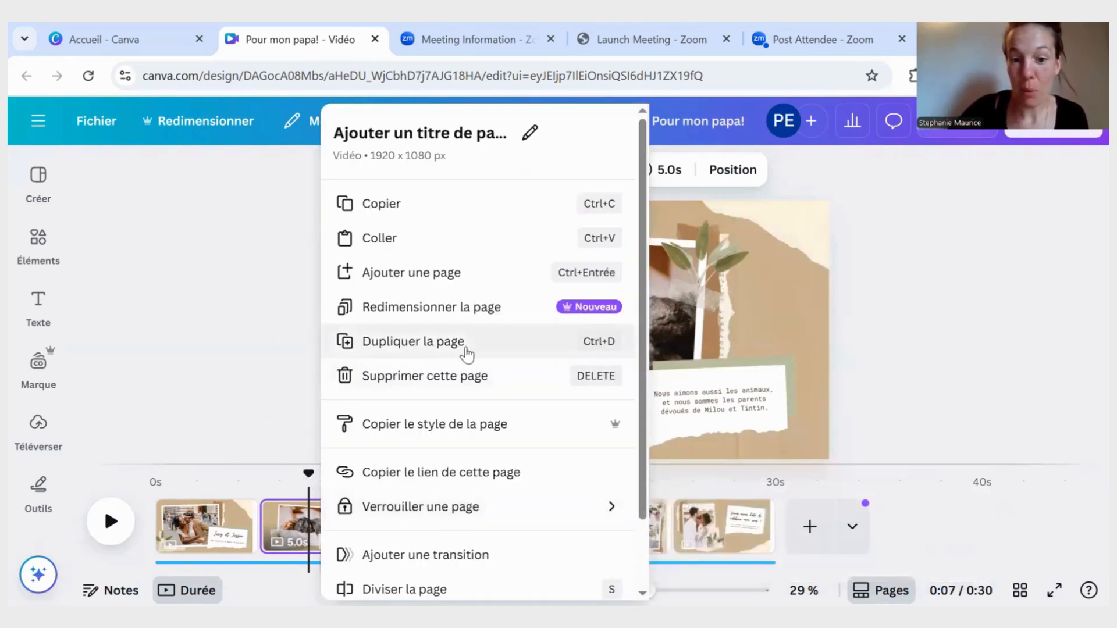
click(448, 348)
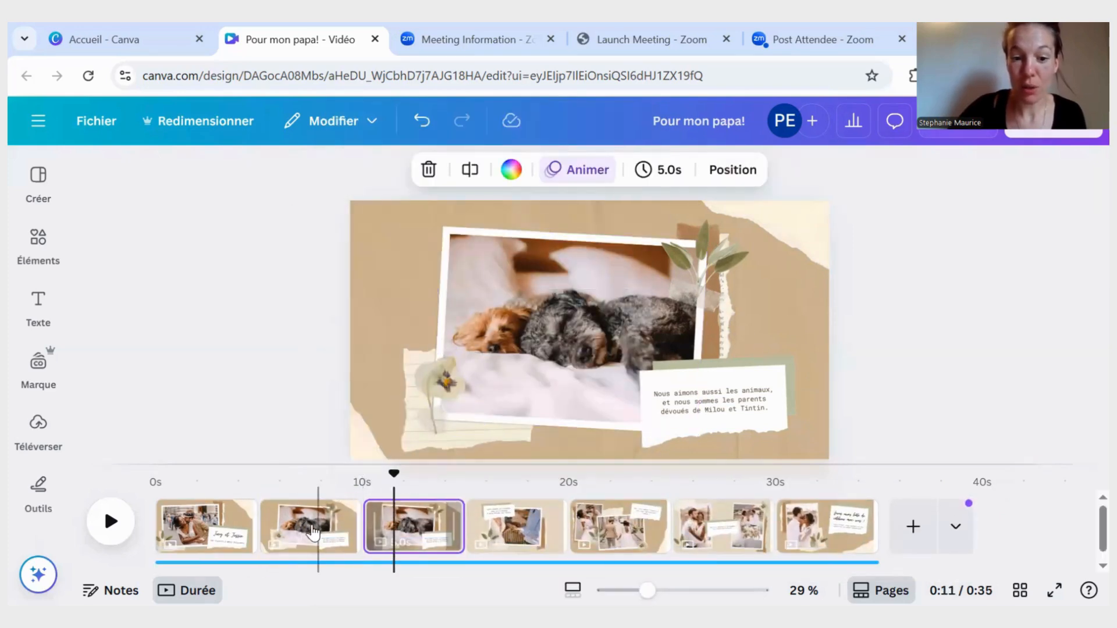
click(327, 527)
click(412, 523)
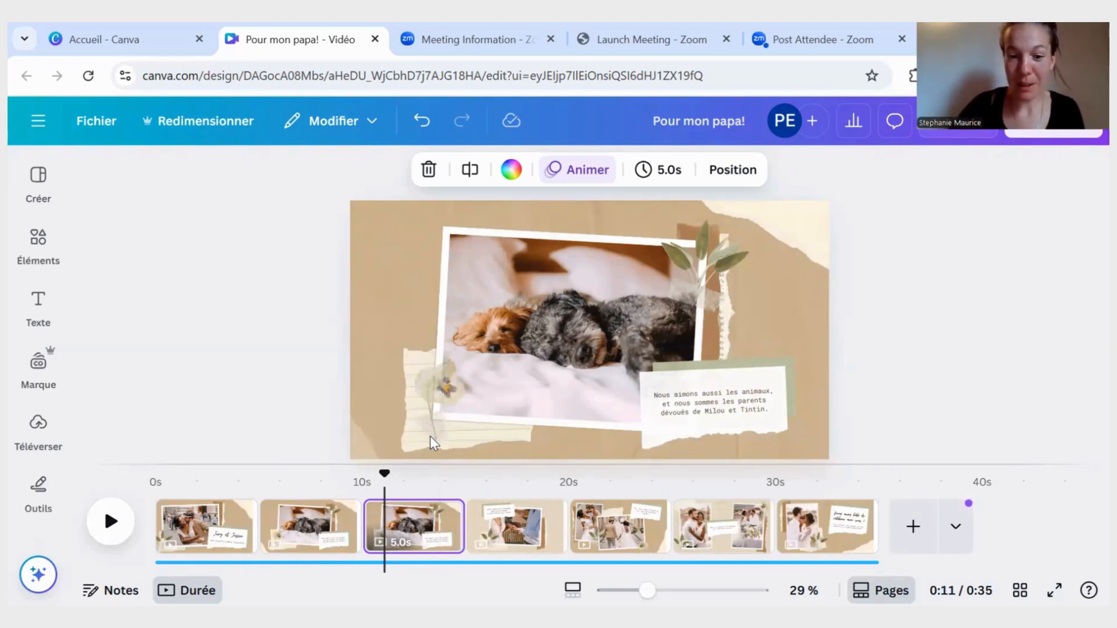
click(516, 540)
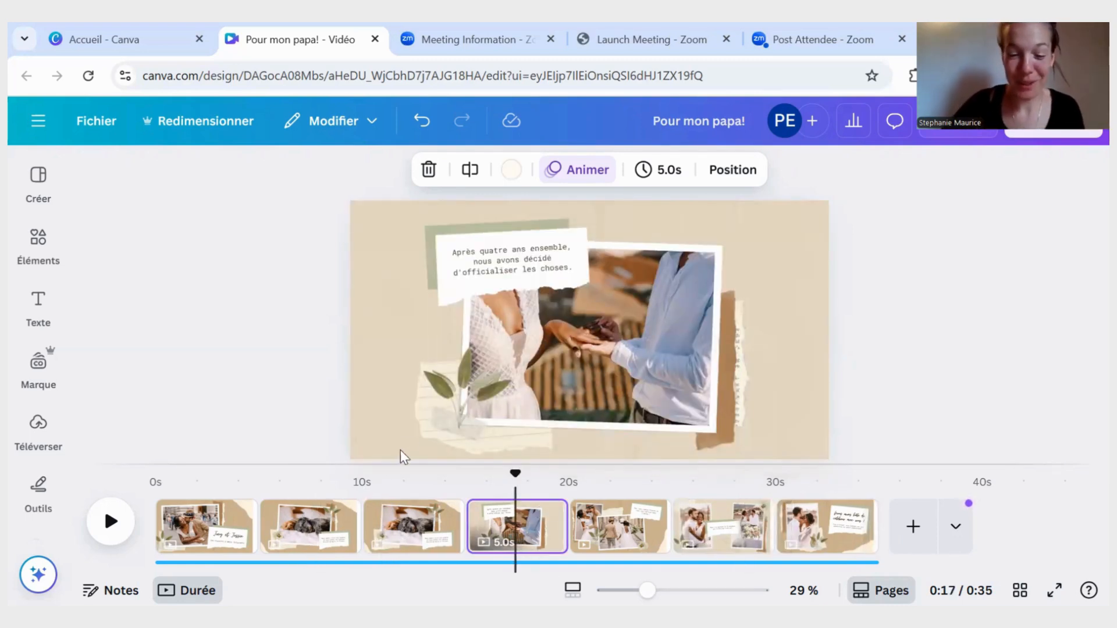
- Delete the six pages that follow the title page, so that the title page is the only one left
click(319, 540)
click(327, 541)
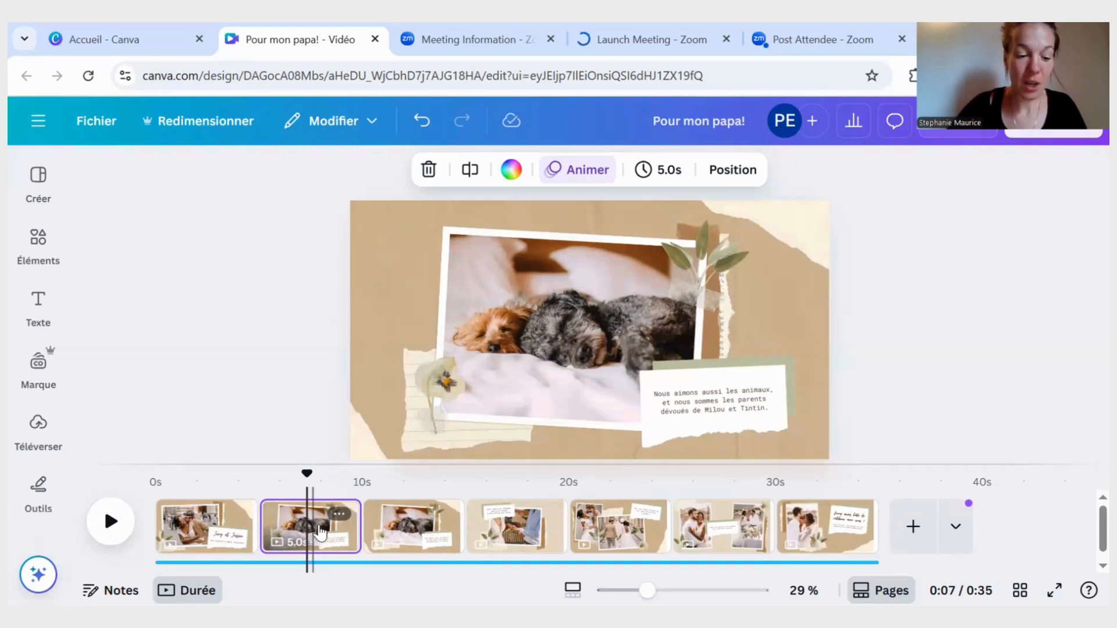
shift+click(416, 529)
shift+click(512, 526)
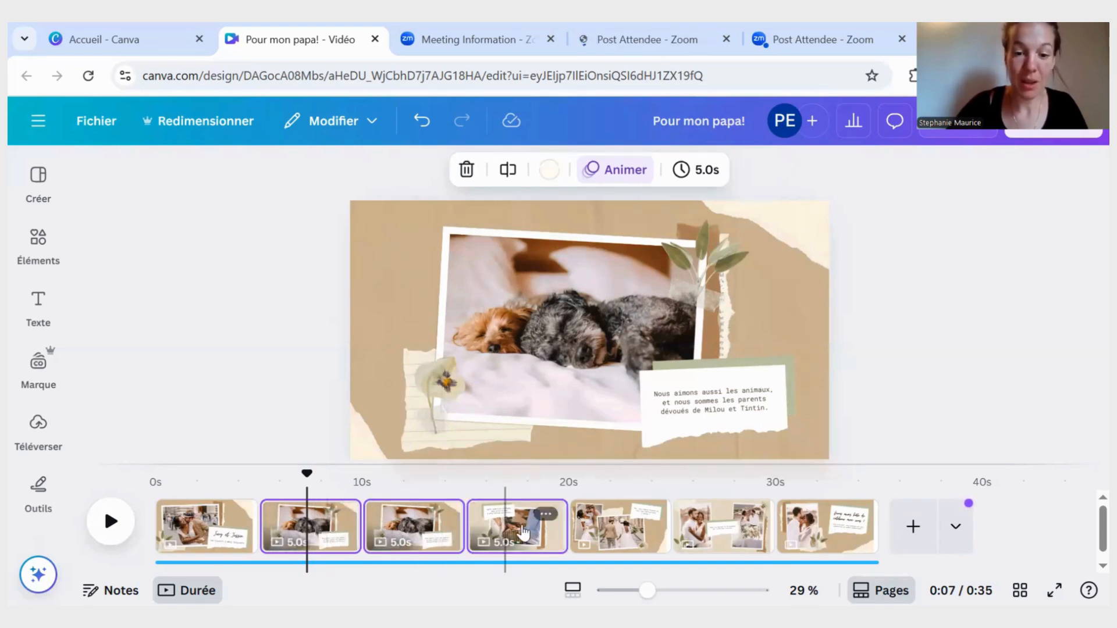
shift+click(596, 524)
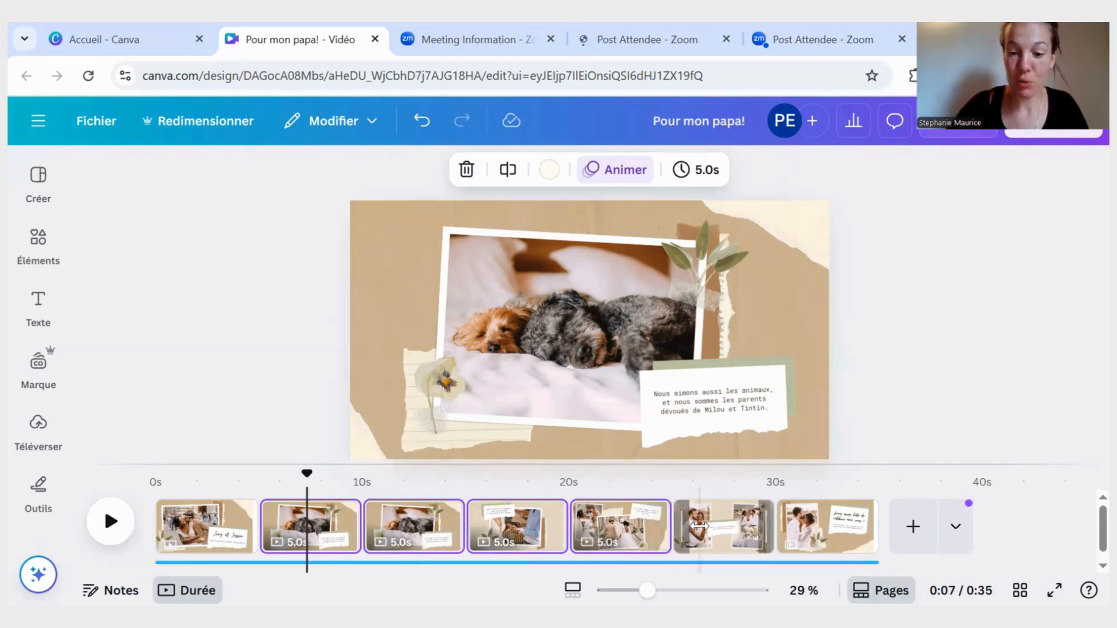
shift+click(730, 528)
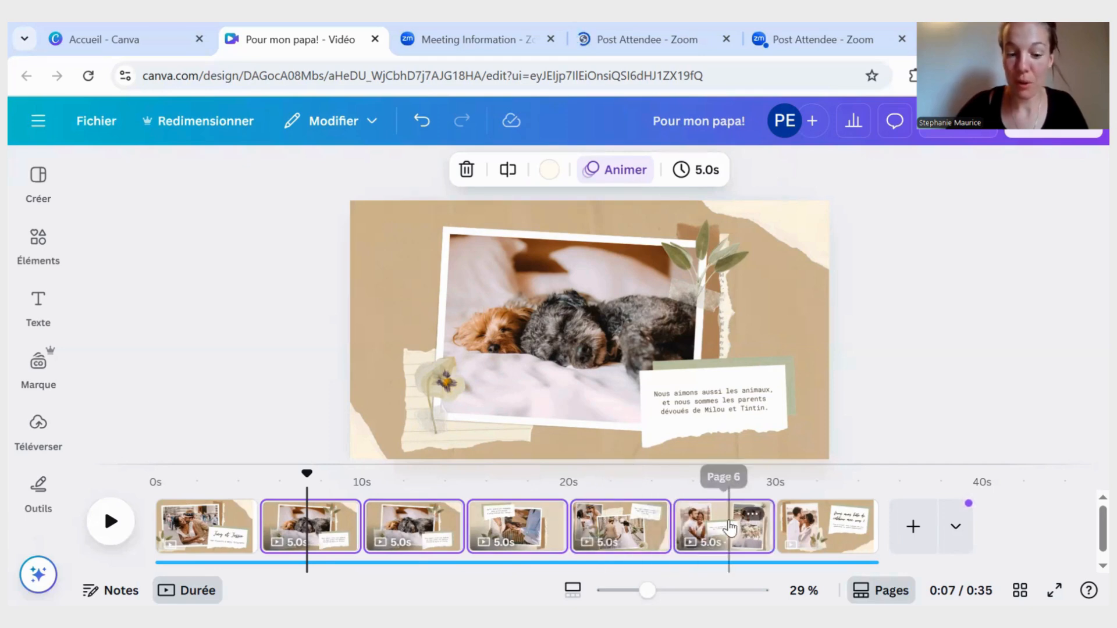
shift+click(826, 524)
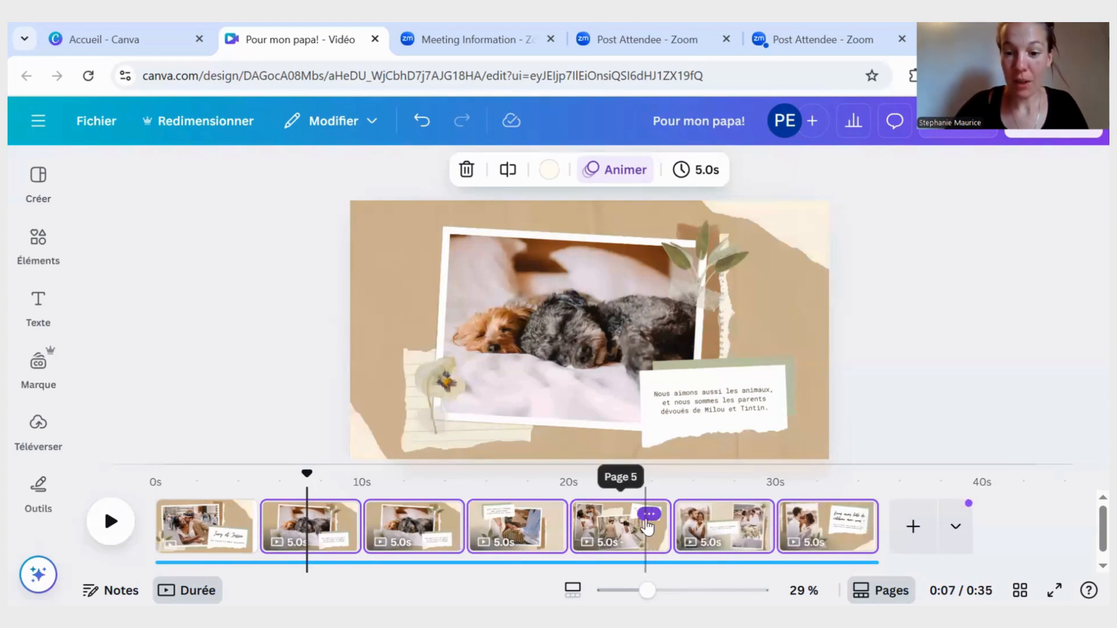
click(646, 513)
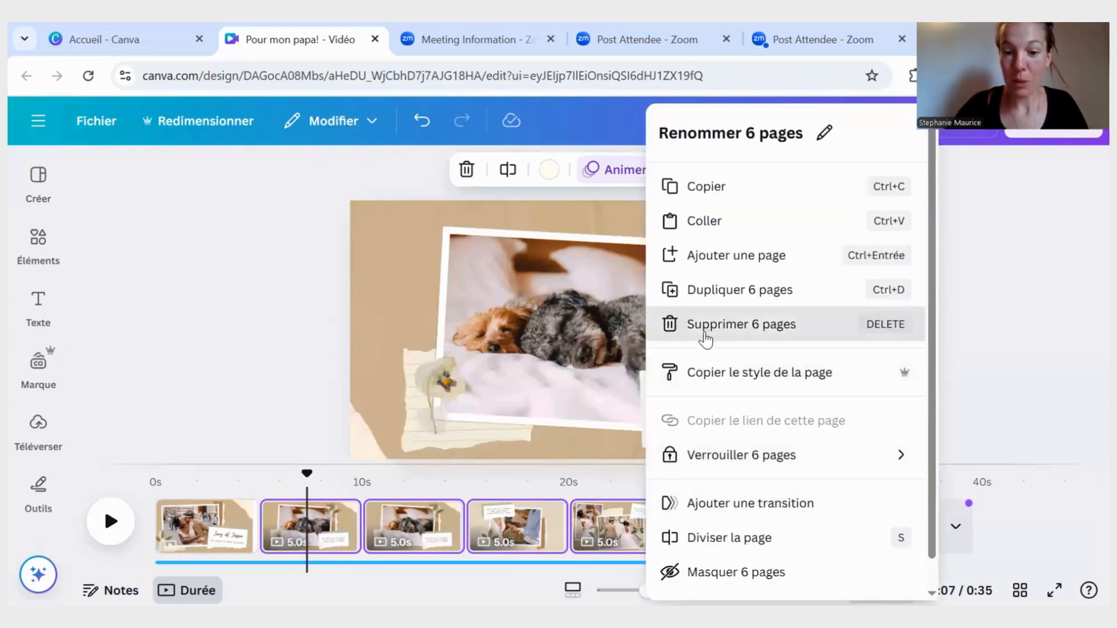
click(775, 329)
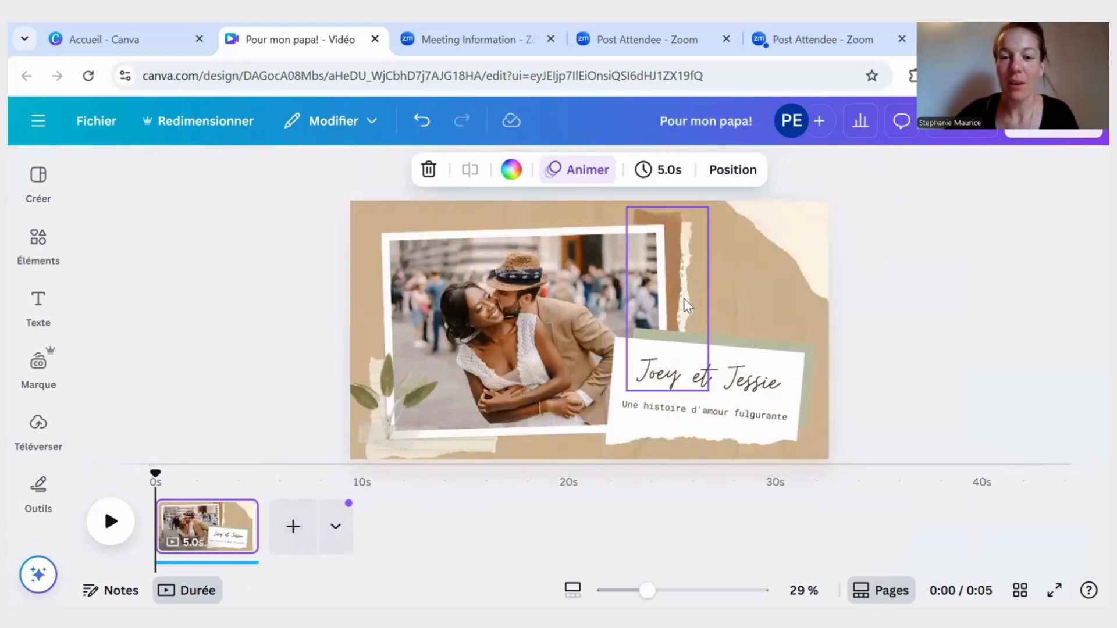
- Shift the title page's caption card group slightly down and to the left, and ungroup its elements
click(695, 388)
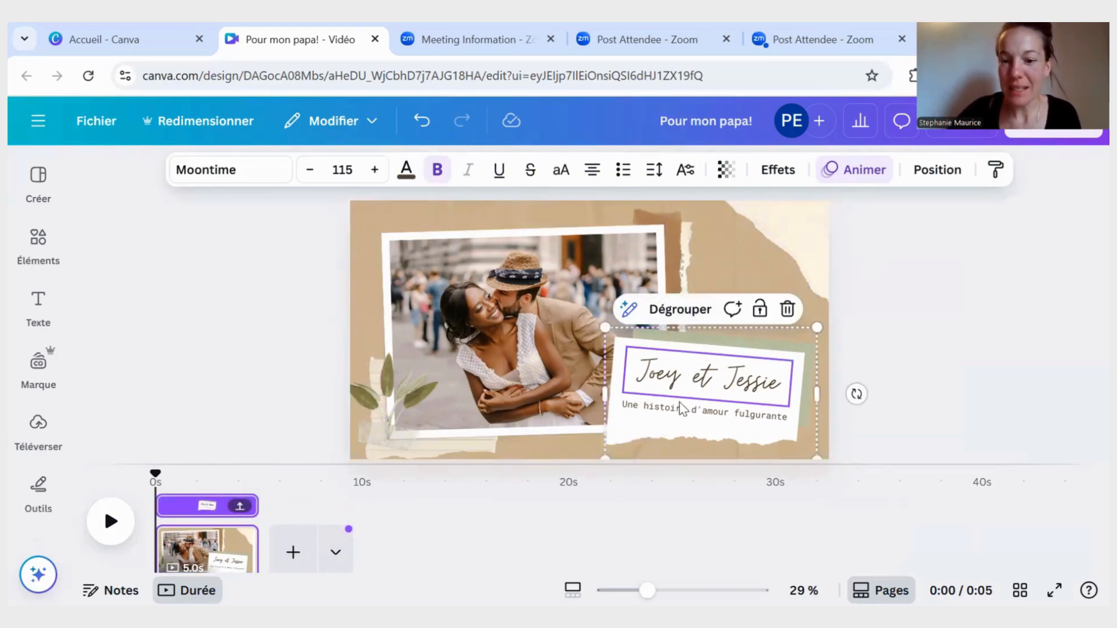
click(776, 424)
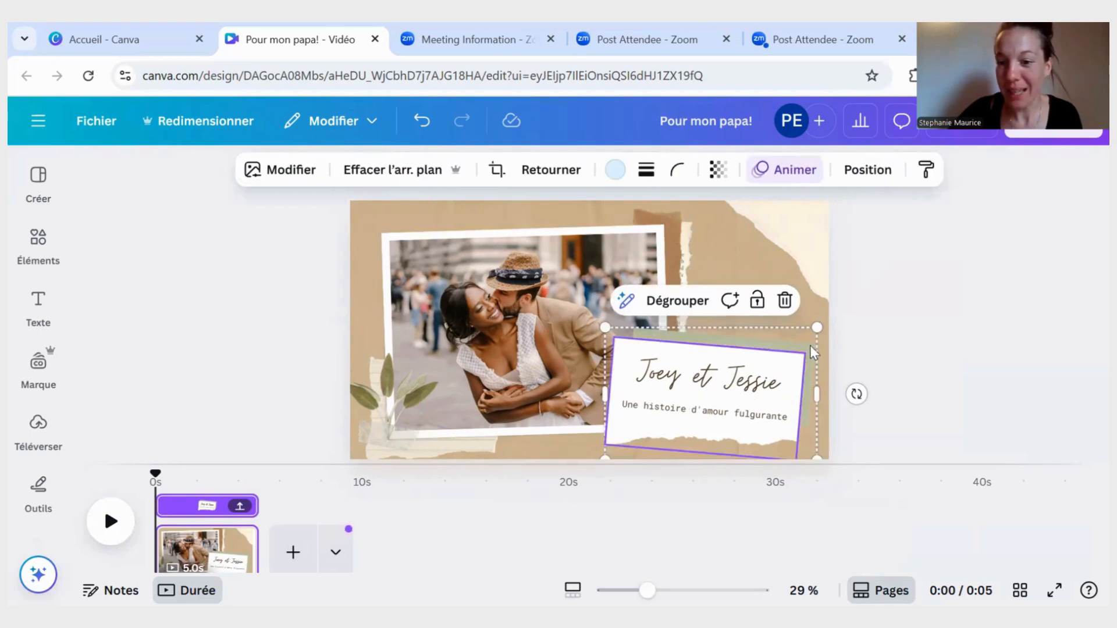
drag(810, 346, 797, 366)
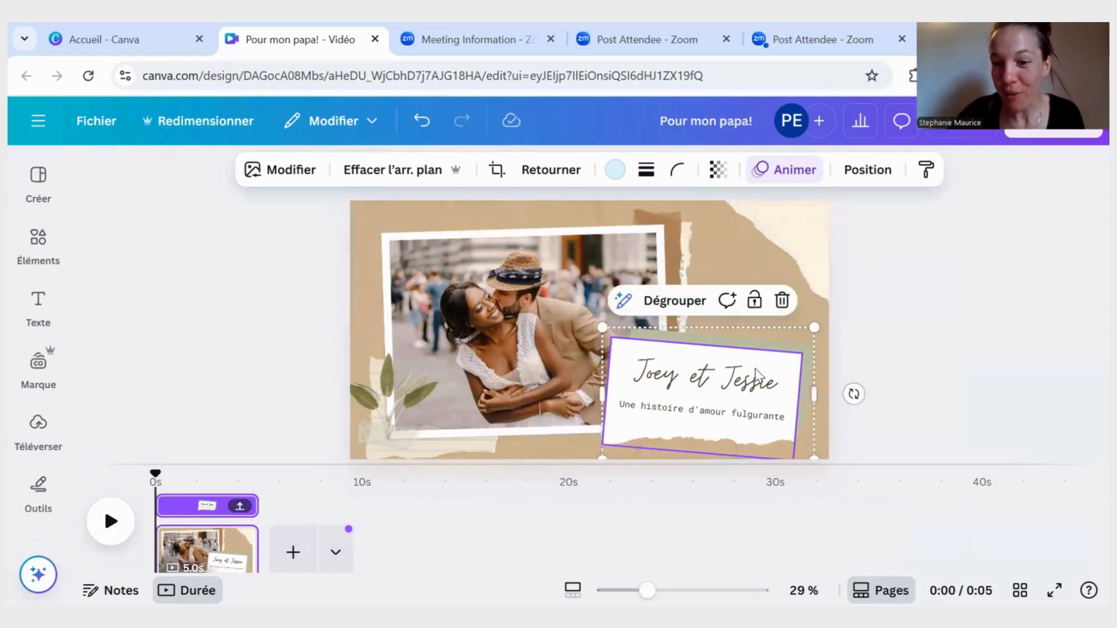
drag(756, 375, 726, 390)
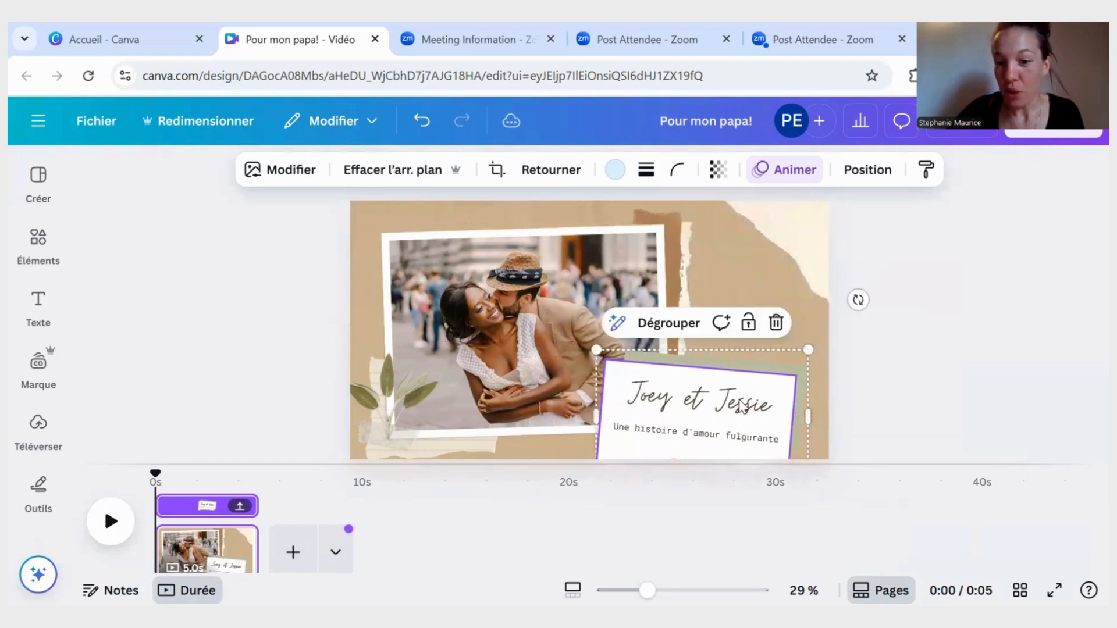
click(692, 333)
click(1000, 399)
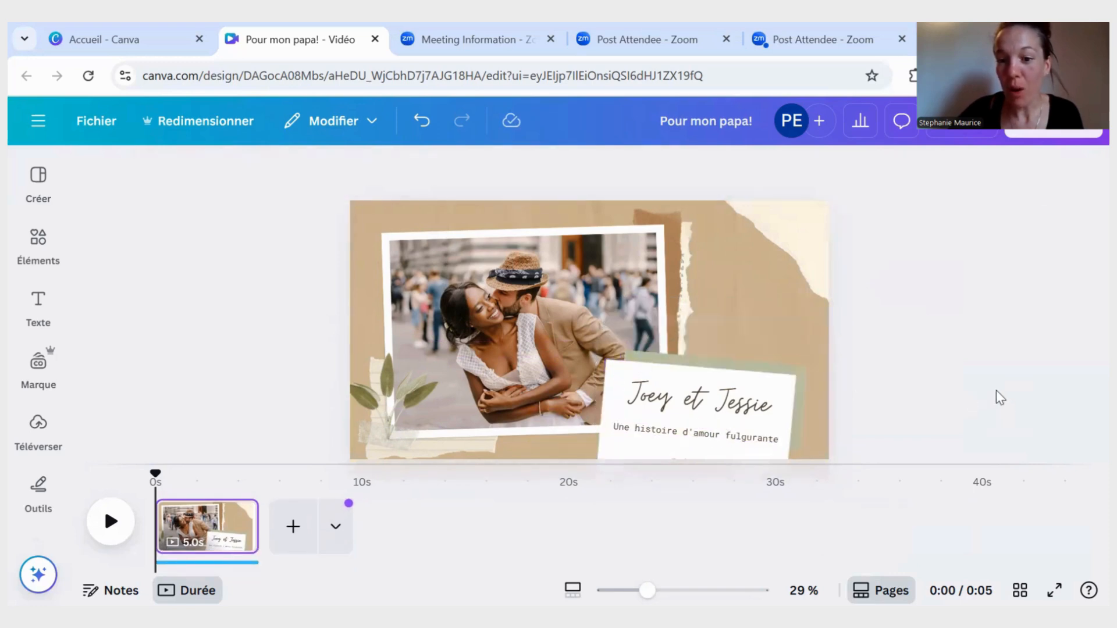
- Nudge the title text with the couple's names slightly to the left on the caption card, independently of the other elements
click(752, 409)
drag(752, 409, 690, 400)
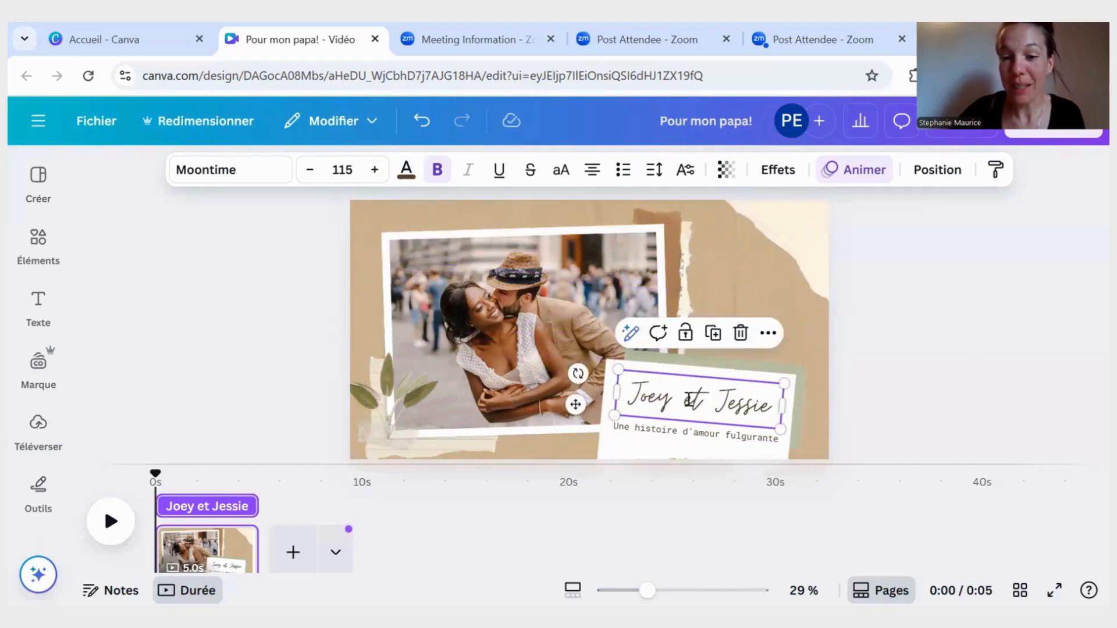
click(689, 399)
click(936, 418)
mouse_move(675, 400)
mouse_down()
mouse_move(670, 245)
mouse_move(669, 393)
mouse_up()
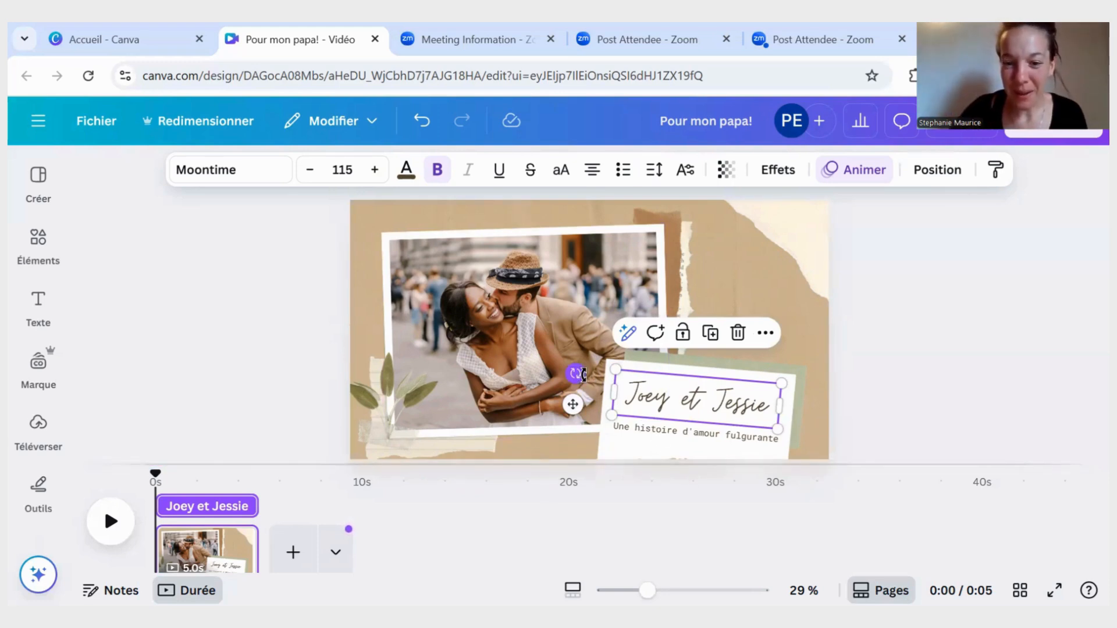
- Try rotating the title text, and tilt the framed photo of the couple a few degrees further counterclockwise
drag(576, 372, 545, 360)
click(529, 305)
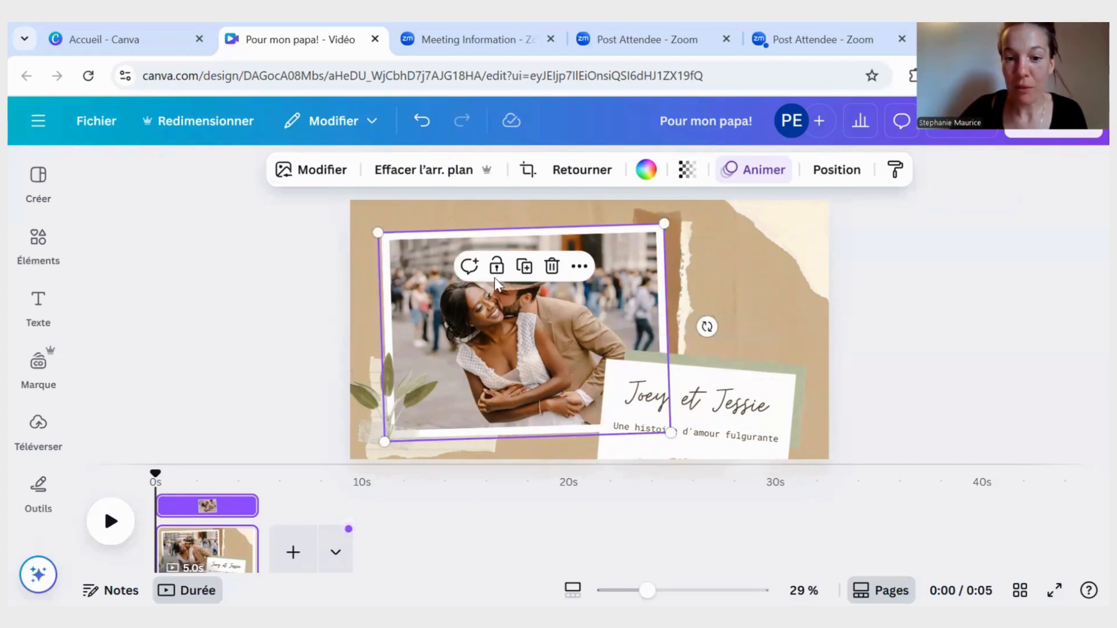
drag(707, 327, 728, 317)
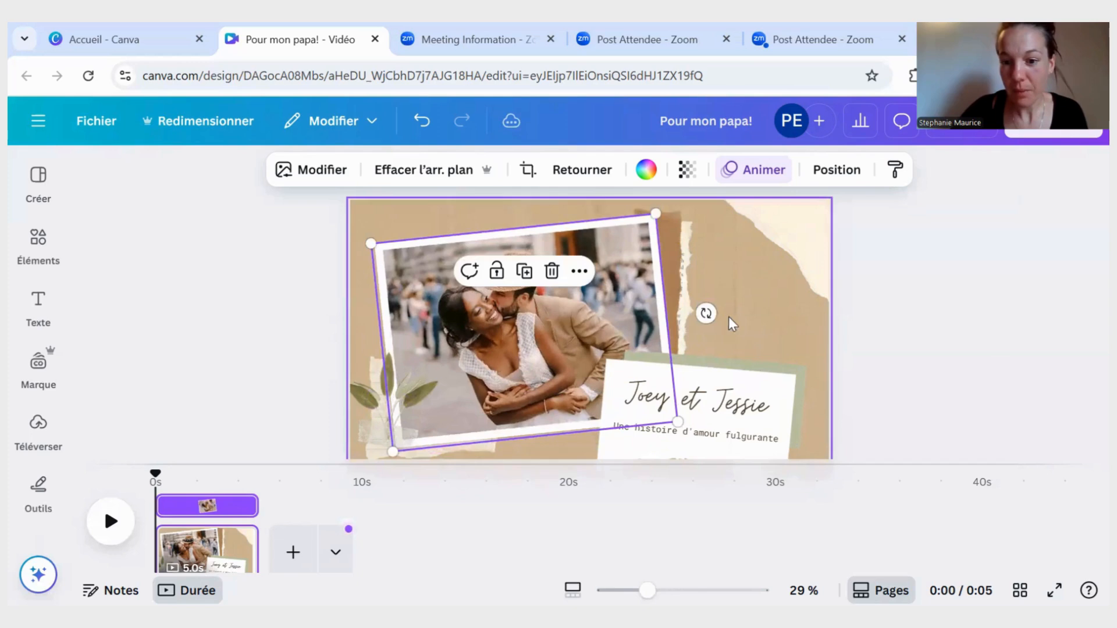
- Try other fonts on the title text with the couple's names, and set it to Josefin Sans
click(736, 408)
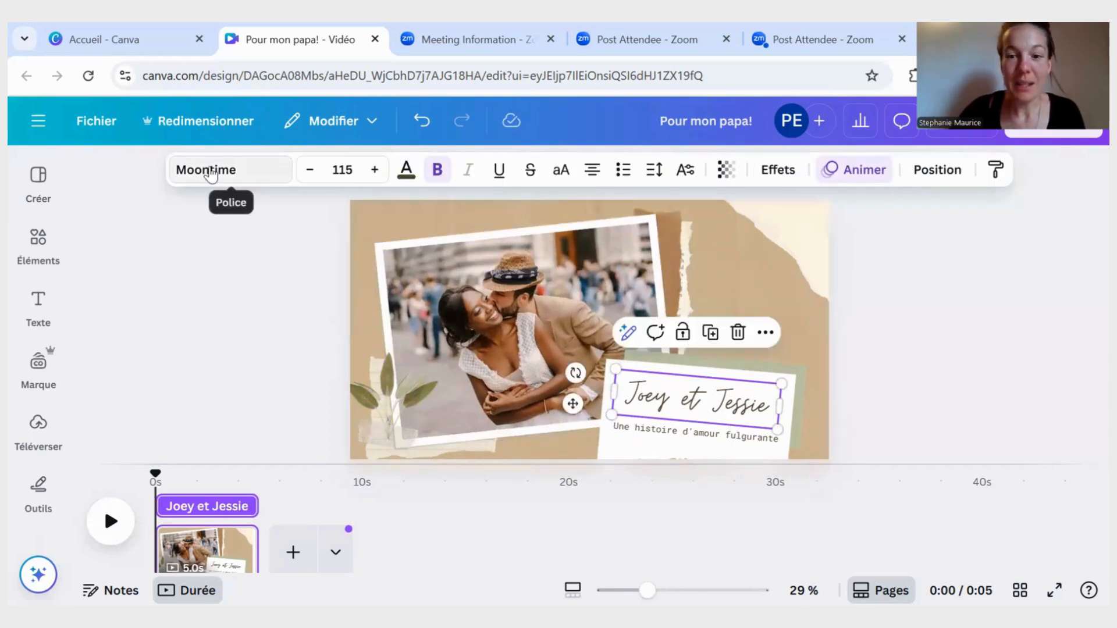
click(211, 172)
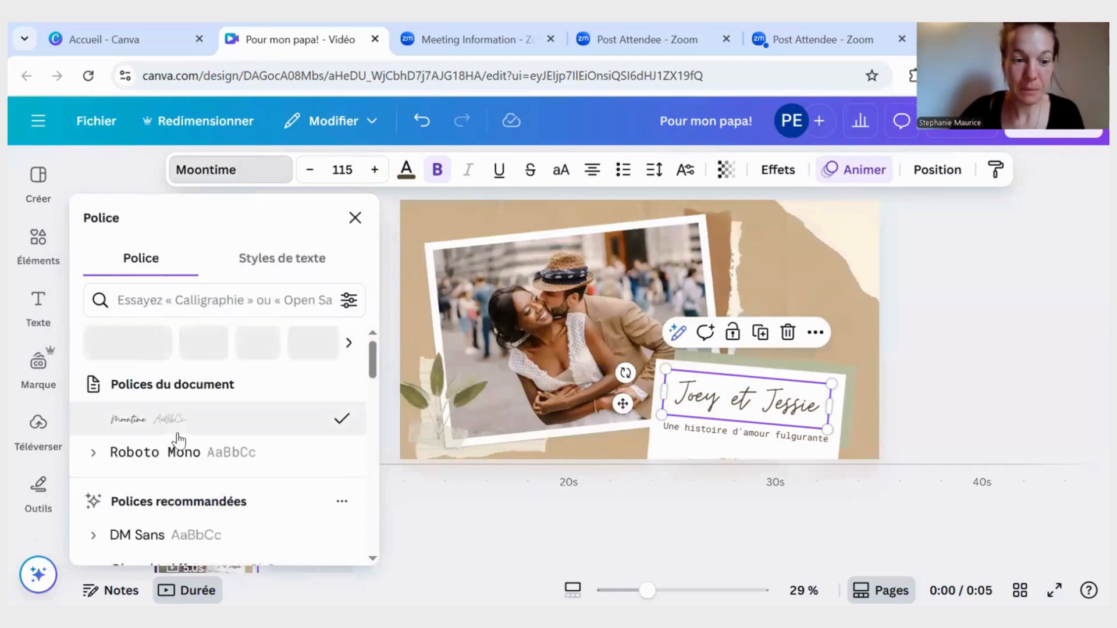
scroll(177, 419, down, 3)
click(150, 466)
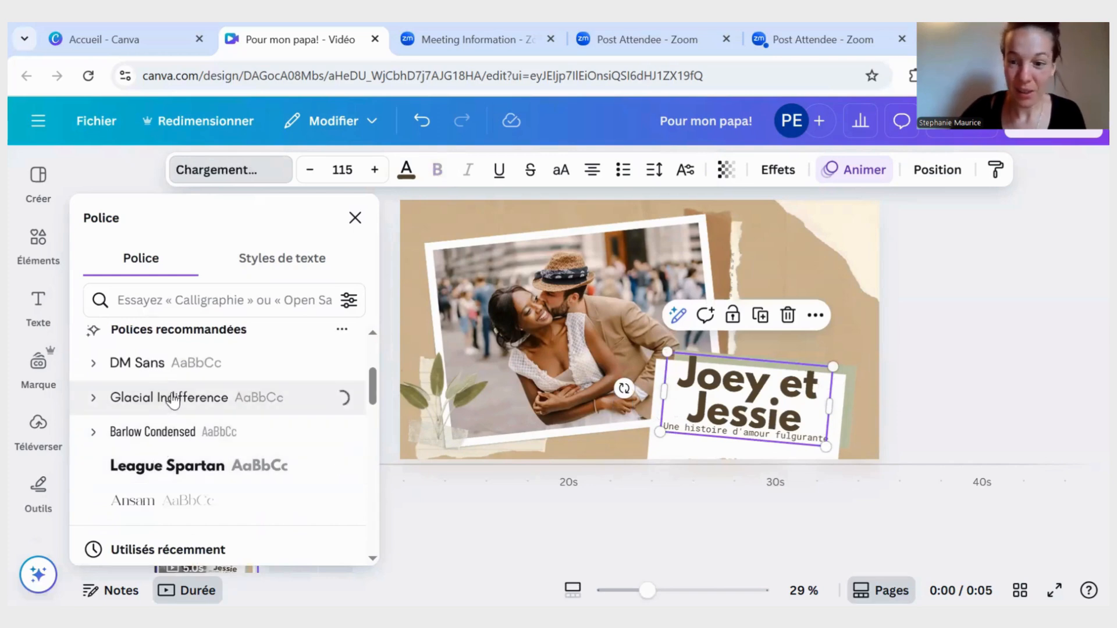
scroll(172, 401, down, 3)
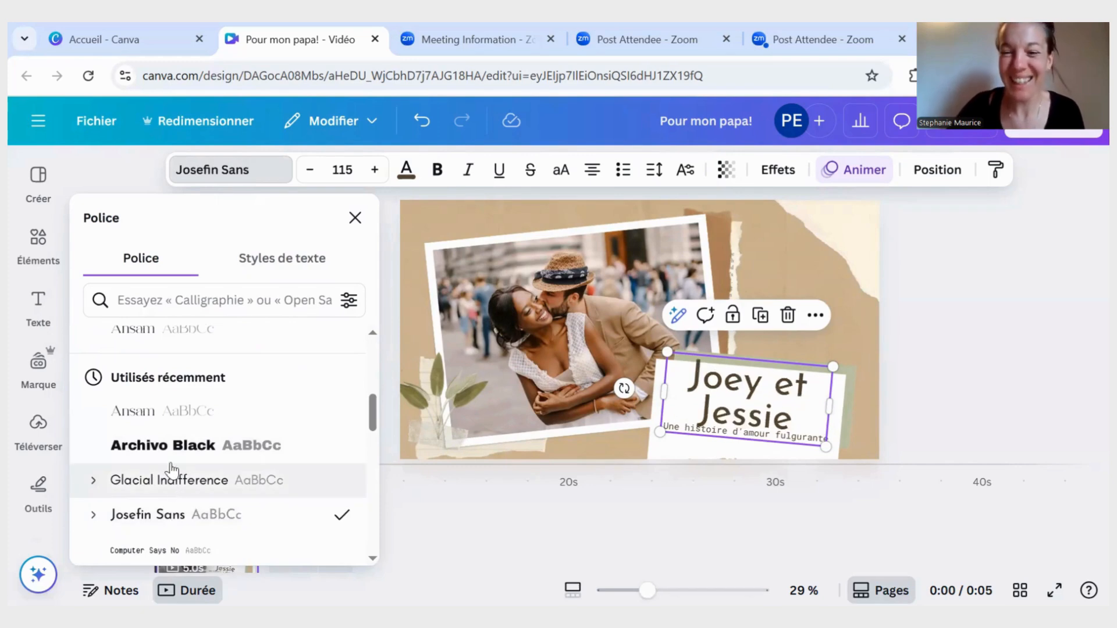
- Reduce the font size of the title text with the couple's names to 104
click(308, 171)
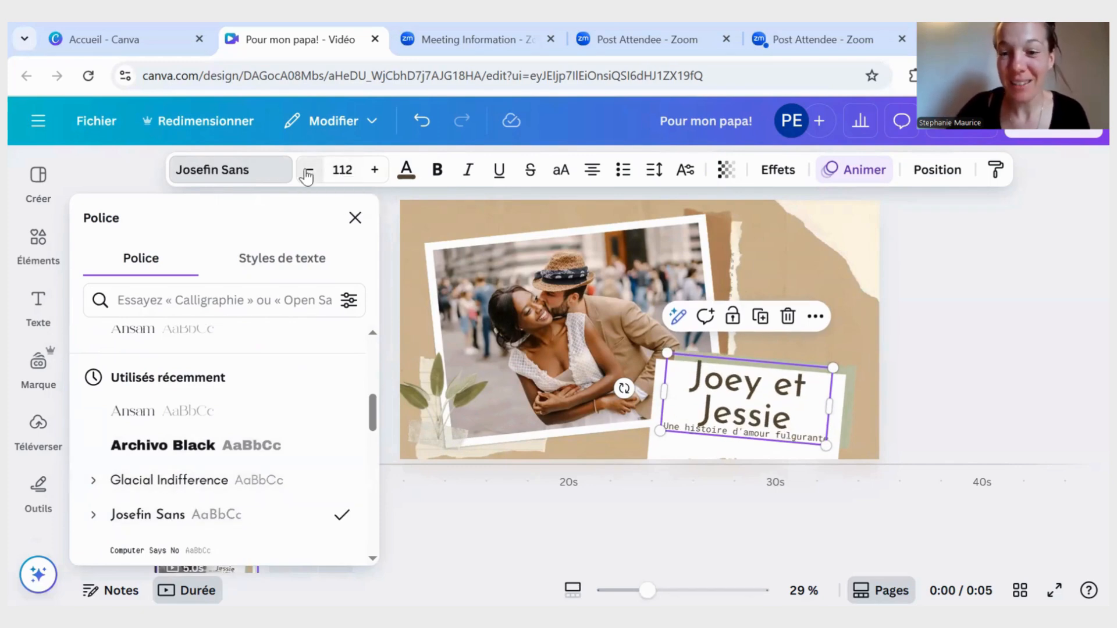
click(307, 171)
click(308, 170)
click(308, 170)
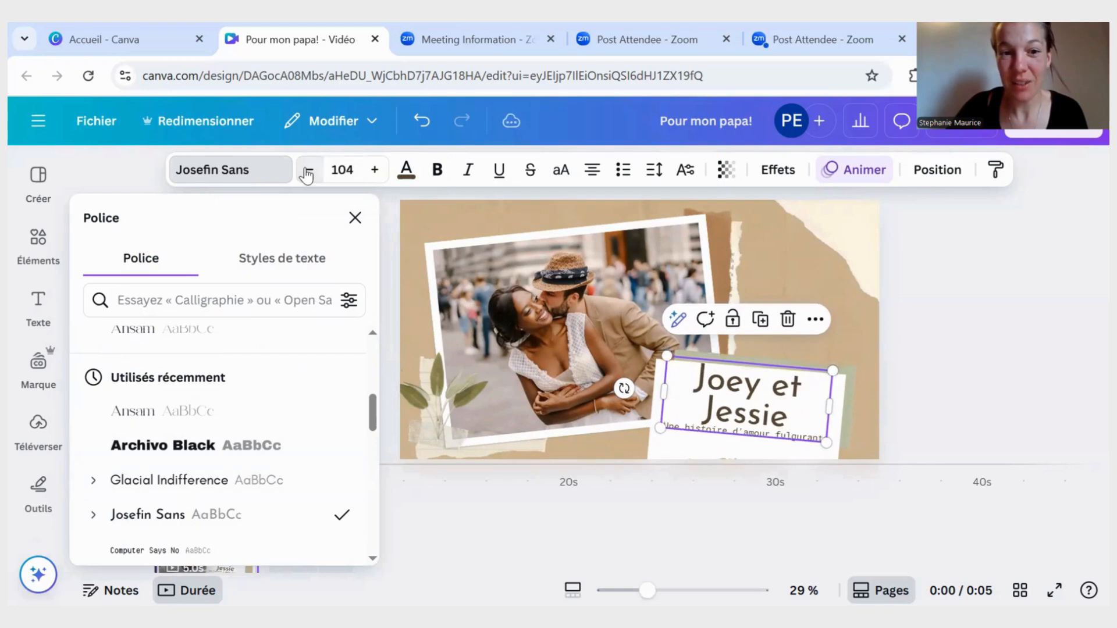
- Change the title text's colour to the dark grey from the MFS Europe Brand Kit palette, and look through the default colours
click(409, 169)
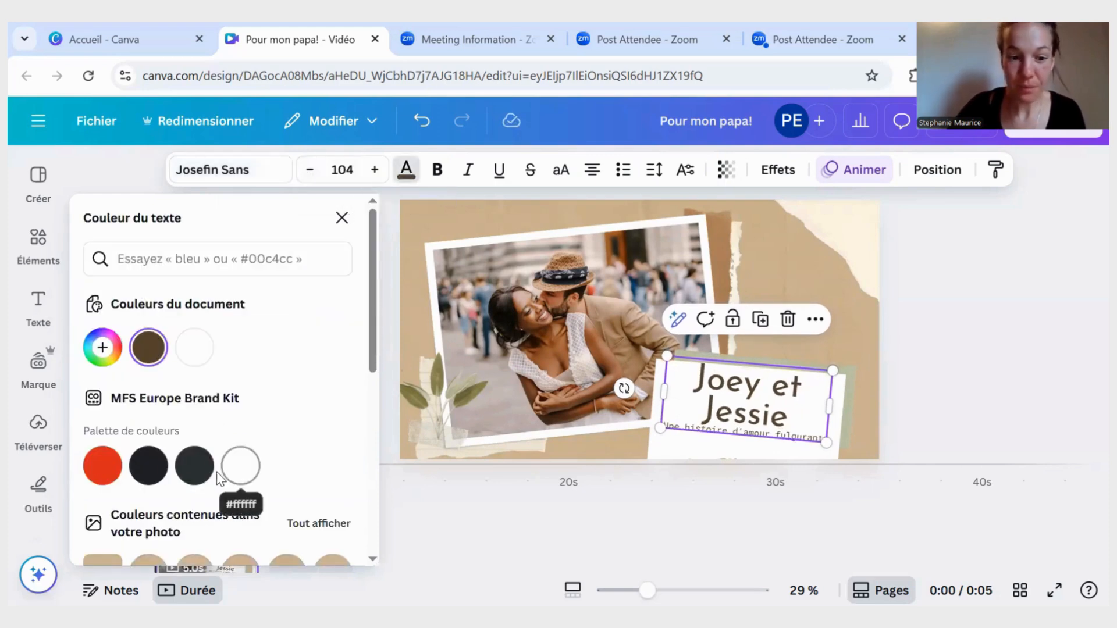
click(194, 465)
scroll(208, 418, down, 5)
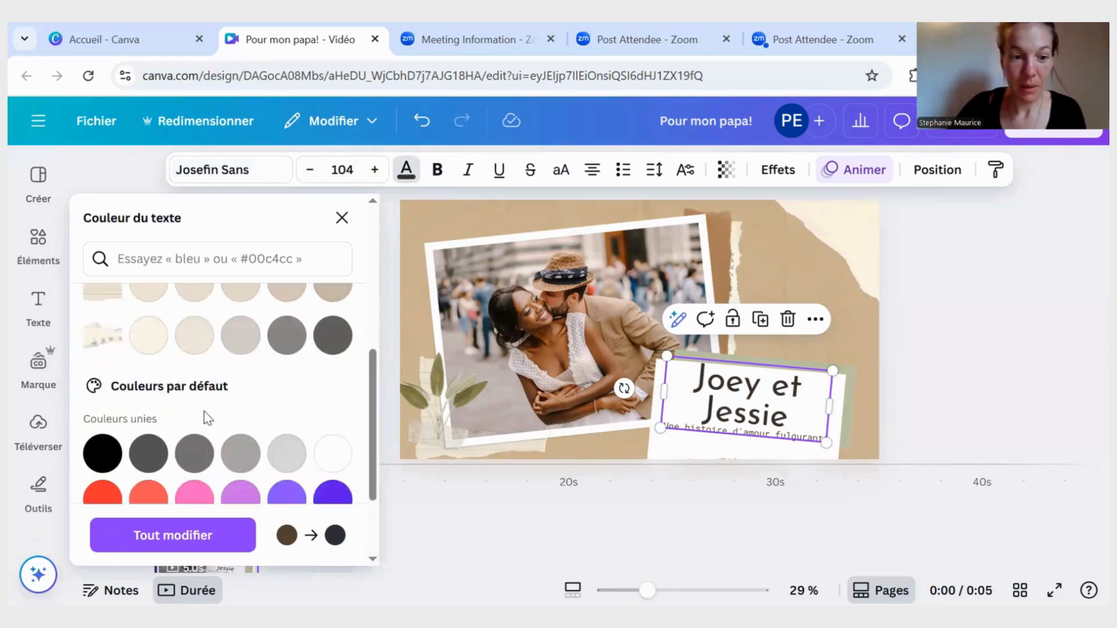
scroll(204, 412, down, 3)
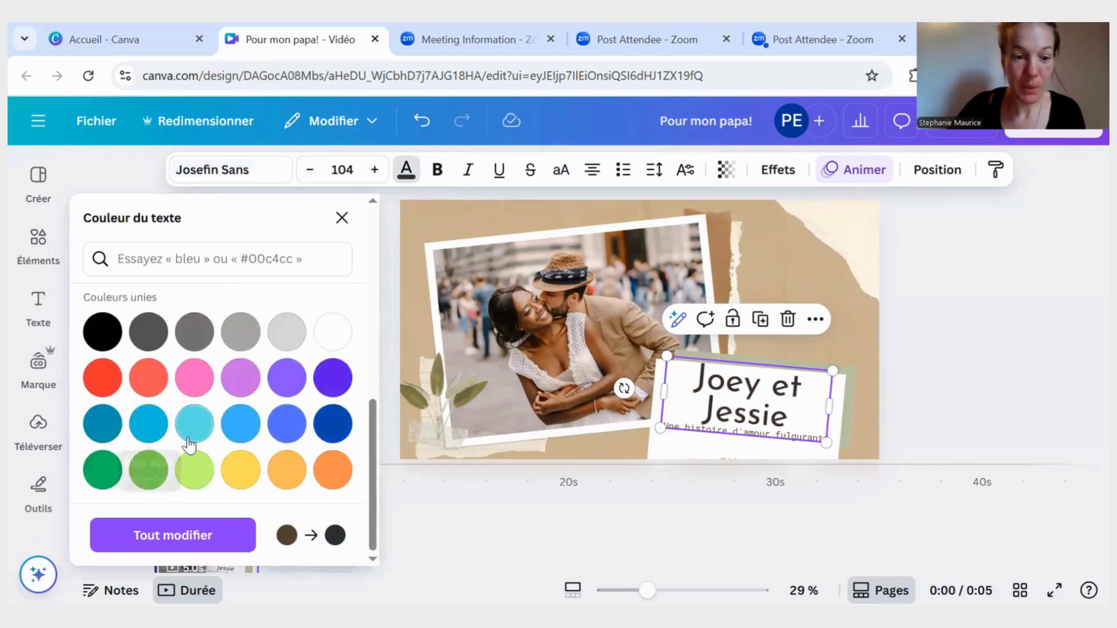
scroll(191, 436, up, 8)
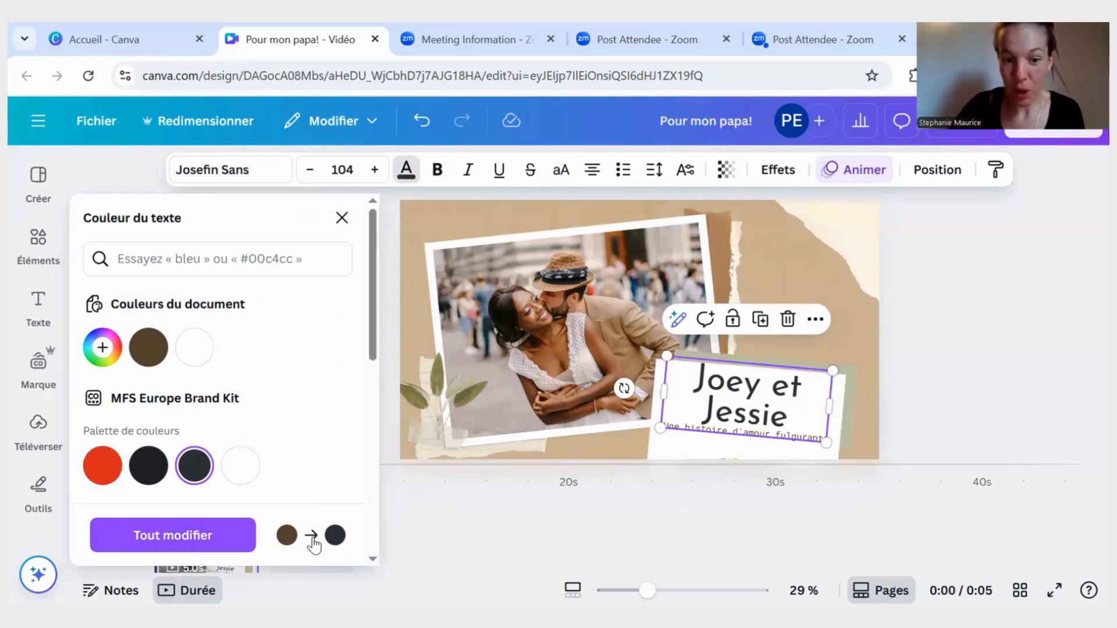
click(794, 381)
click(857, 307)
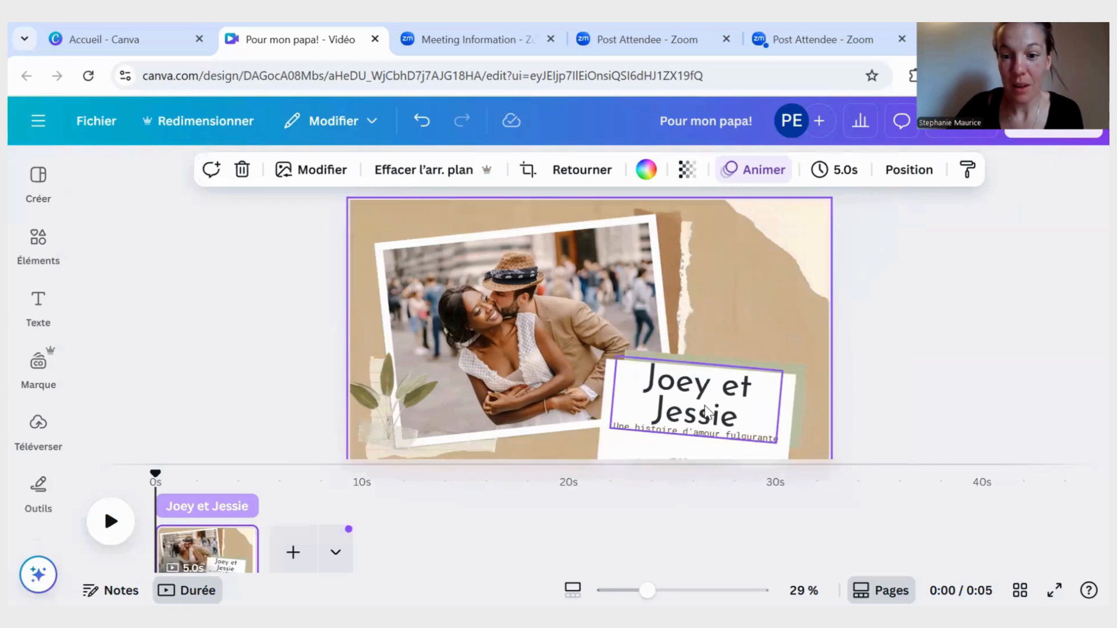
- Move the title text with the couple's names lower on the white paper card
click(707, 412)
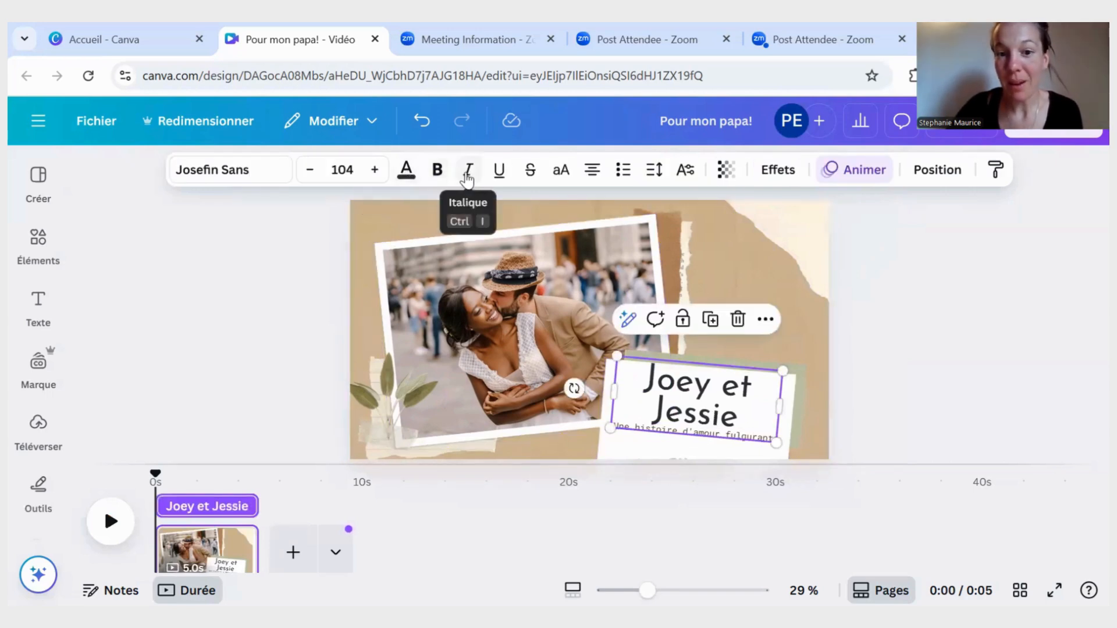
click(649, 171)
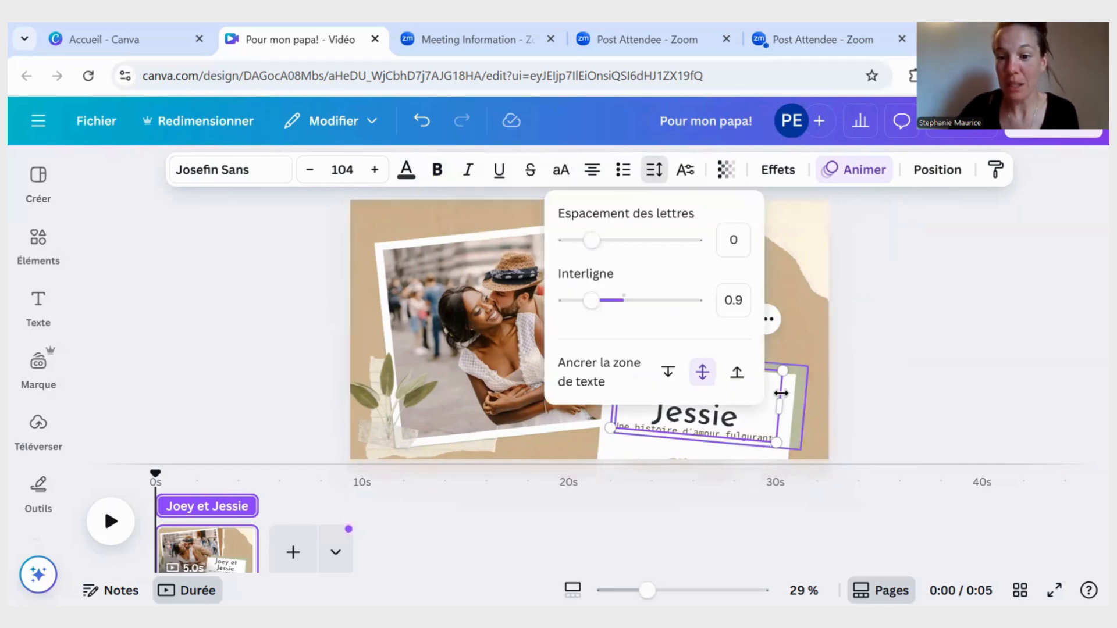
drag(771, 414, 771, 438)
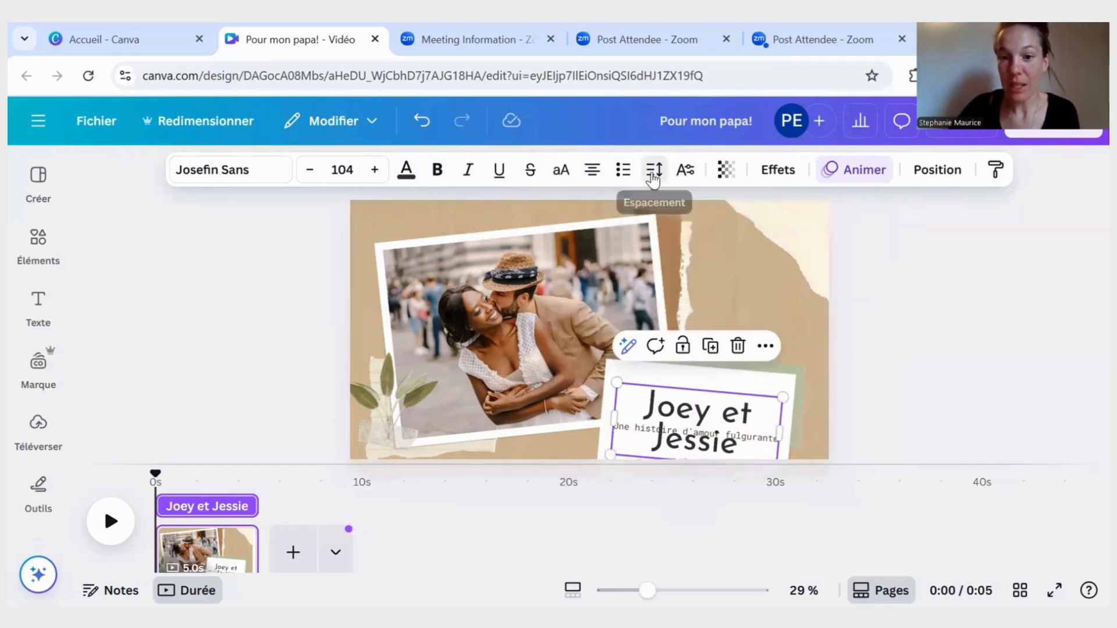
- Set the title text's line spacing to 0.88 and its letter spacing to 11
click(652, 178)
mouse_move(599, 304)
mouse_down()
mouse_move(550, 308)
mouse_move(685, 308)
mouse_move(591, 304)
mouse_up()
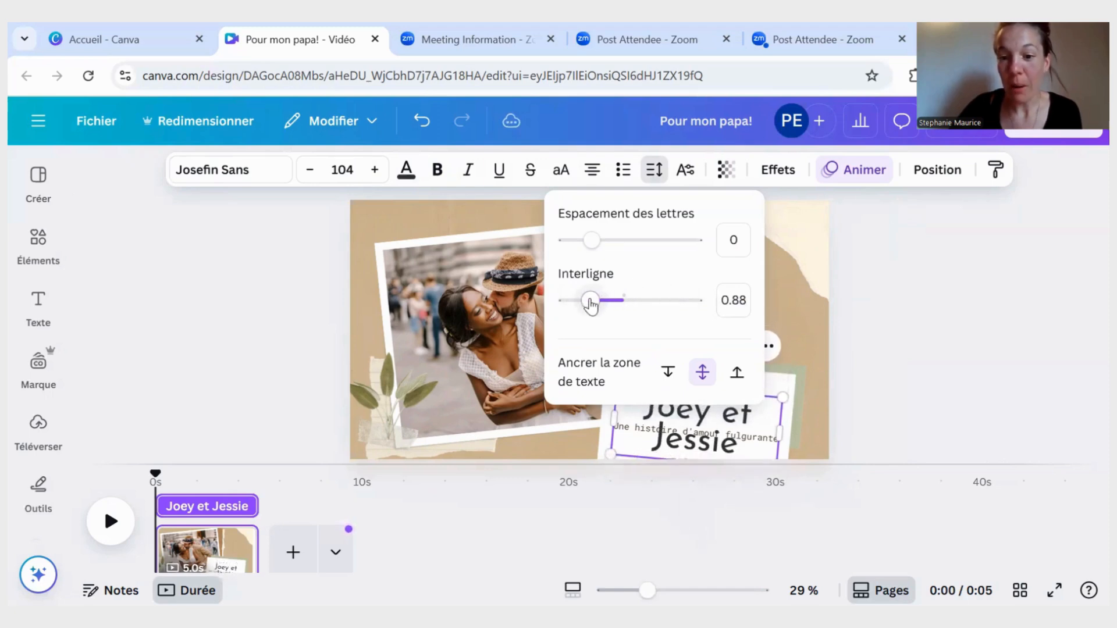
mouse_move(593, 240)
mouse_down()
mouse_move(634, 249)
mouse_move(568, 249)
mouse_move(593, 251)
mouse_up()
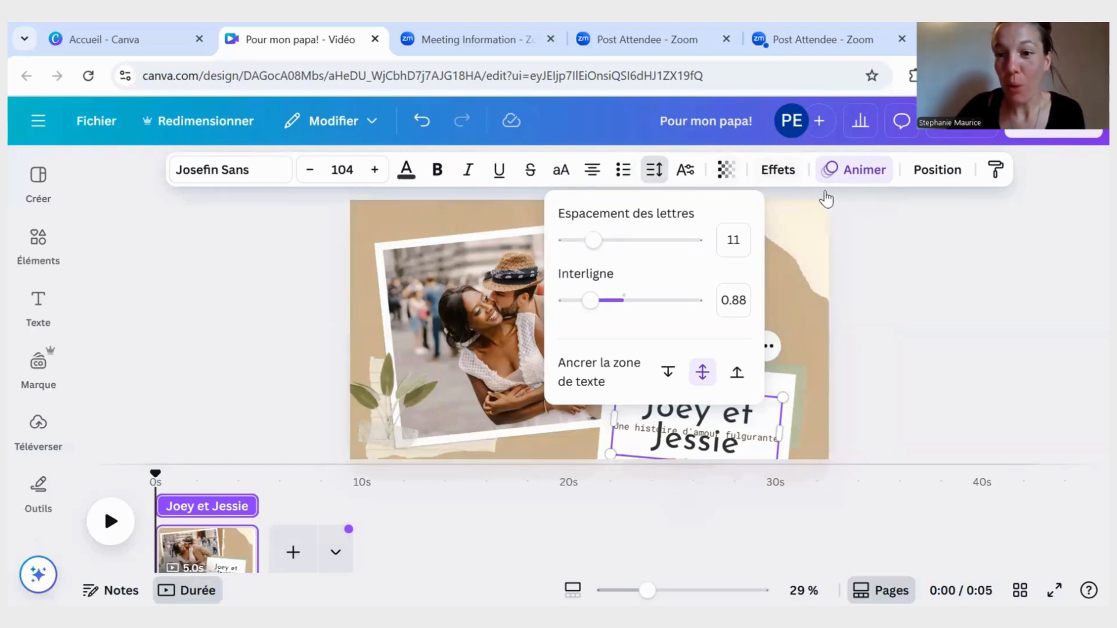
- Try the transparency setting on the title text and on the couple's photo, leaving both at 100
click(728, 177)
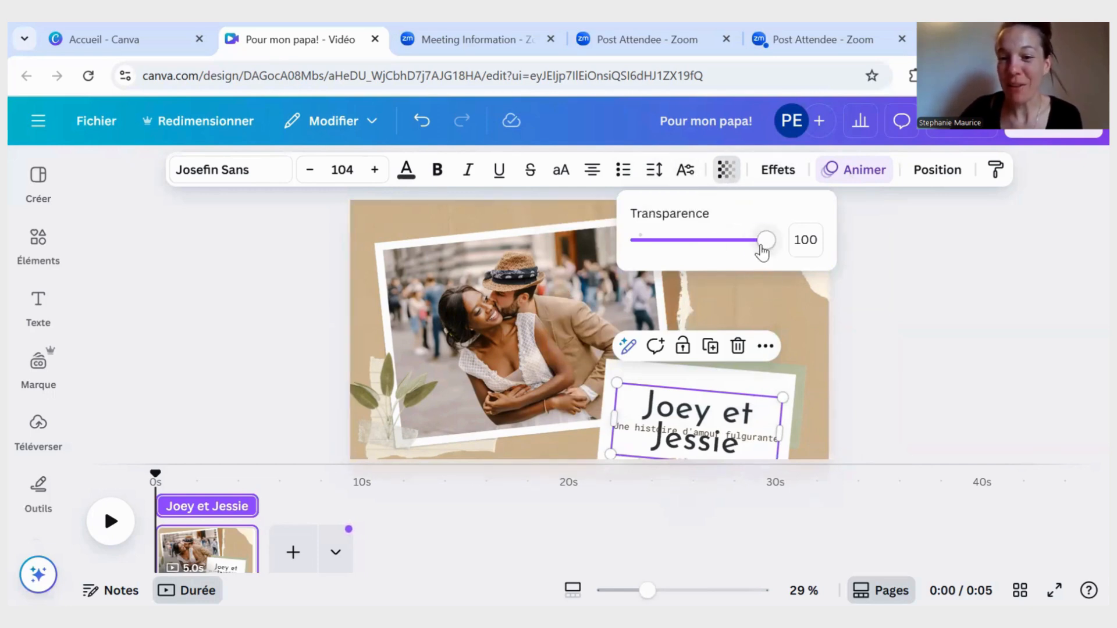
mouse_move(760, 246)
mouse_down()
mouse_move(681, 245)
mouse_move(781, 250)
mouse_up()
click(535, 271)
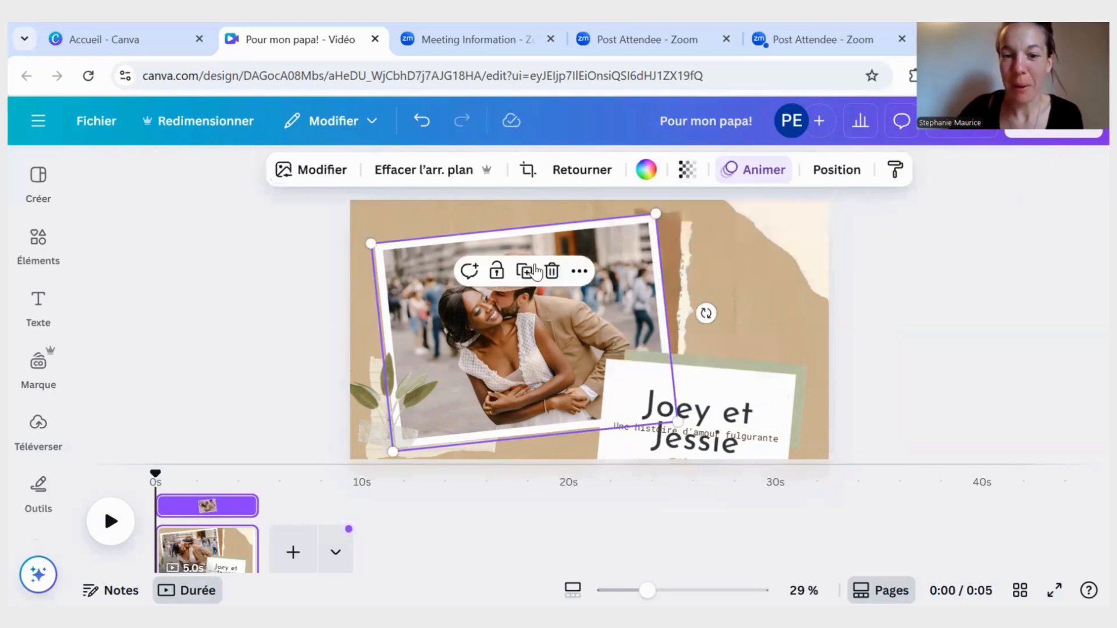
click(686, 173)
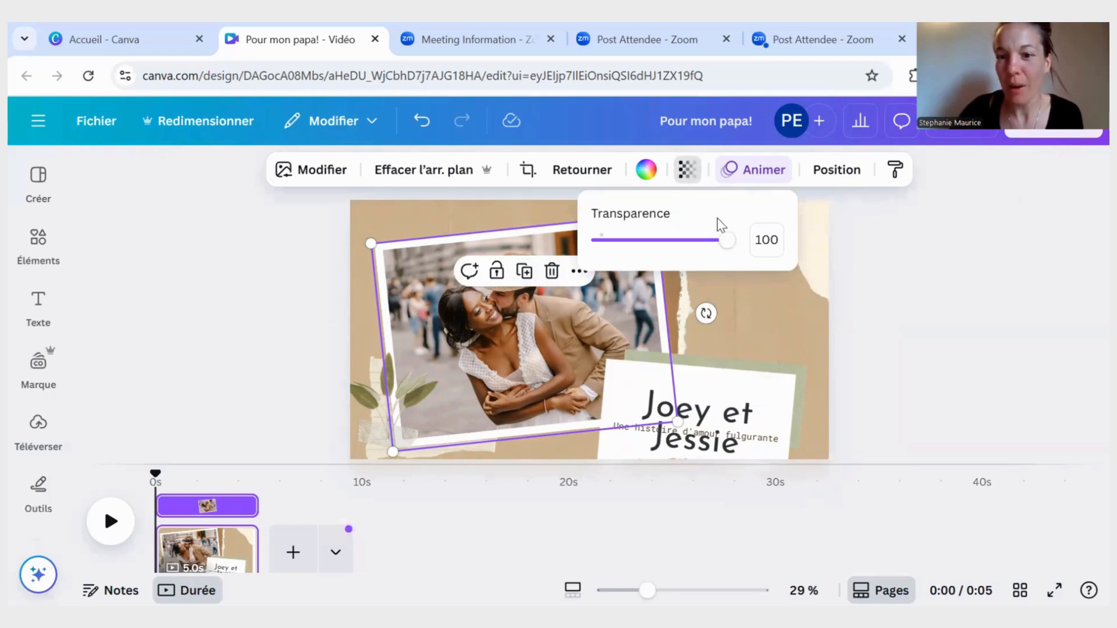
drag(726, 240, 752, 249)
click(727, 326)
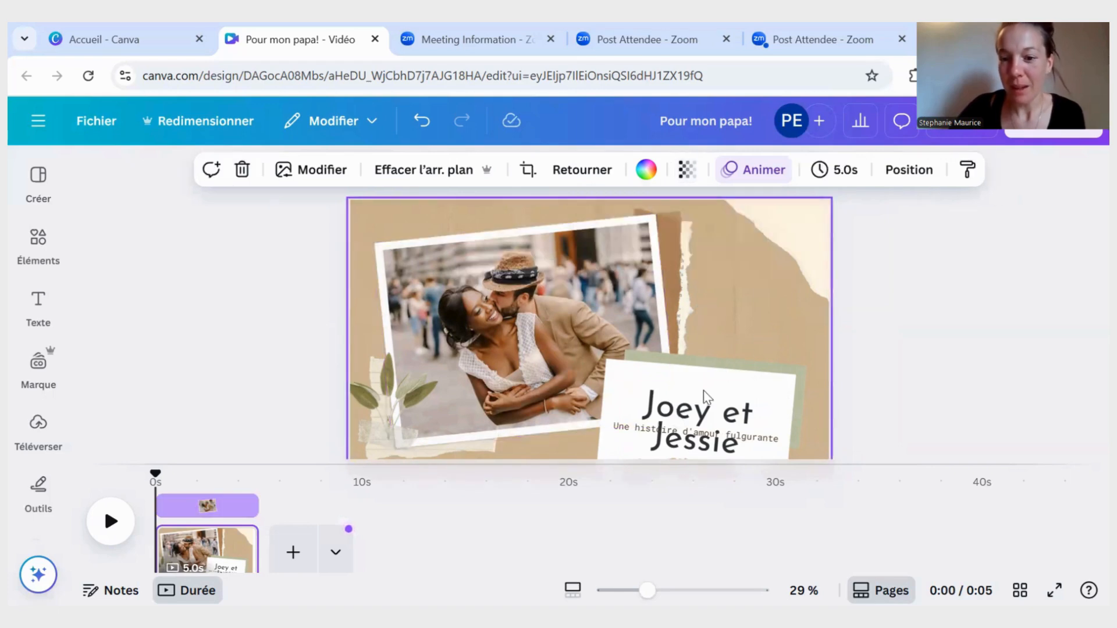
- Nudge the title text slightly higher on the white card, and view the leaf decoration's transparency setting
click(696, 392)
drag(695, 392, 692, 397)
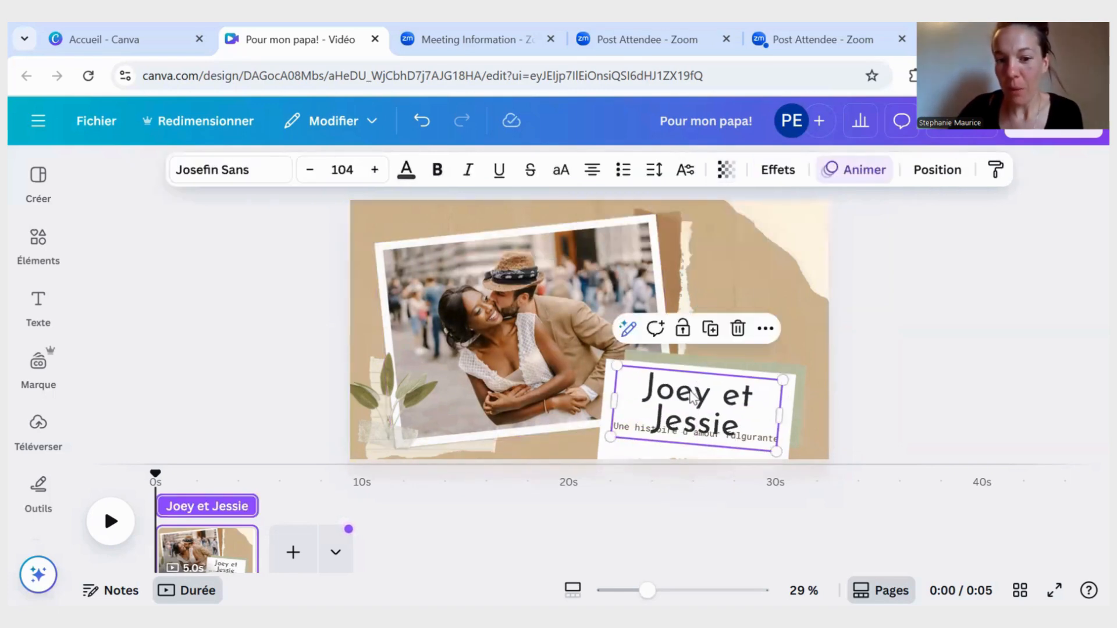
click(379, 402)
click(709, 178)
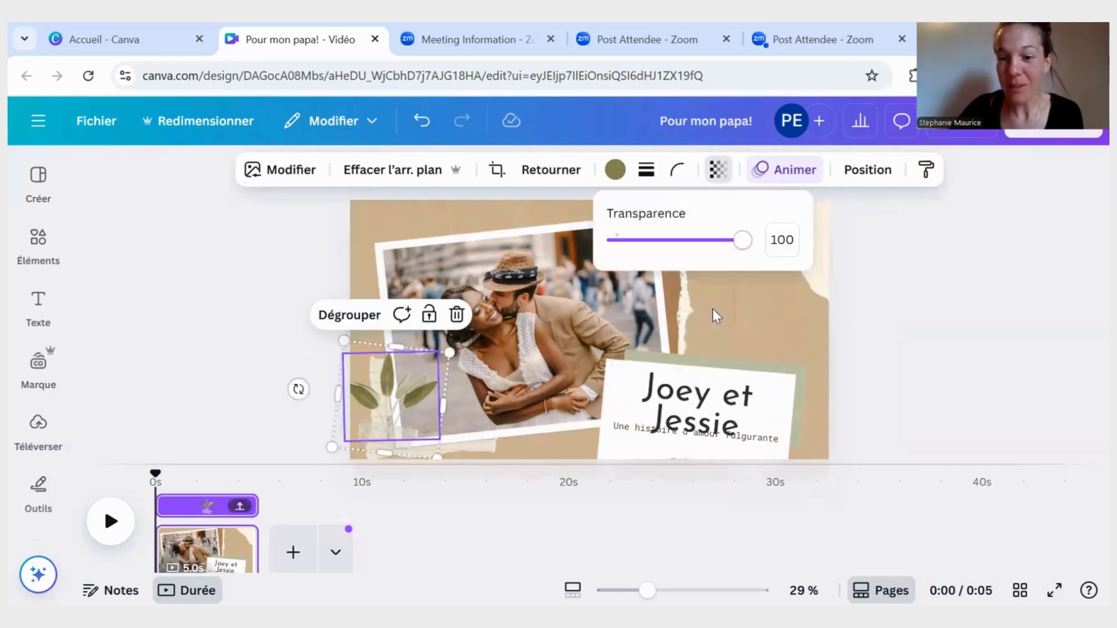
- Try the Biseautage, Contour and Élévation styles on the title text, and return its style to Aucun
click(708, 400)
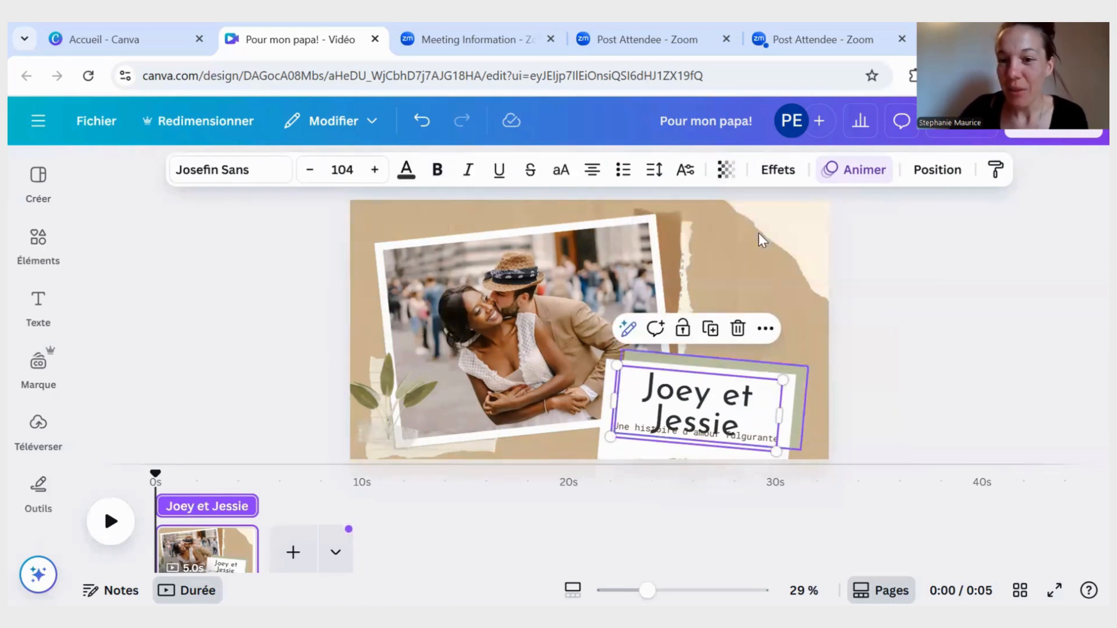
click(770, 172)
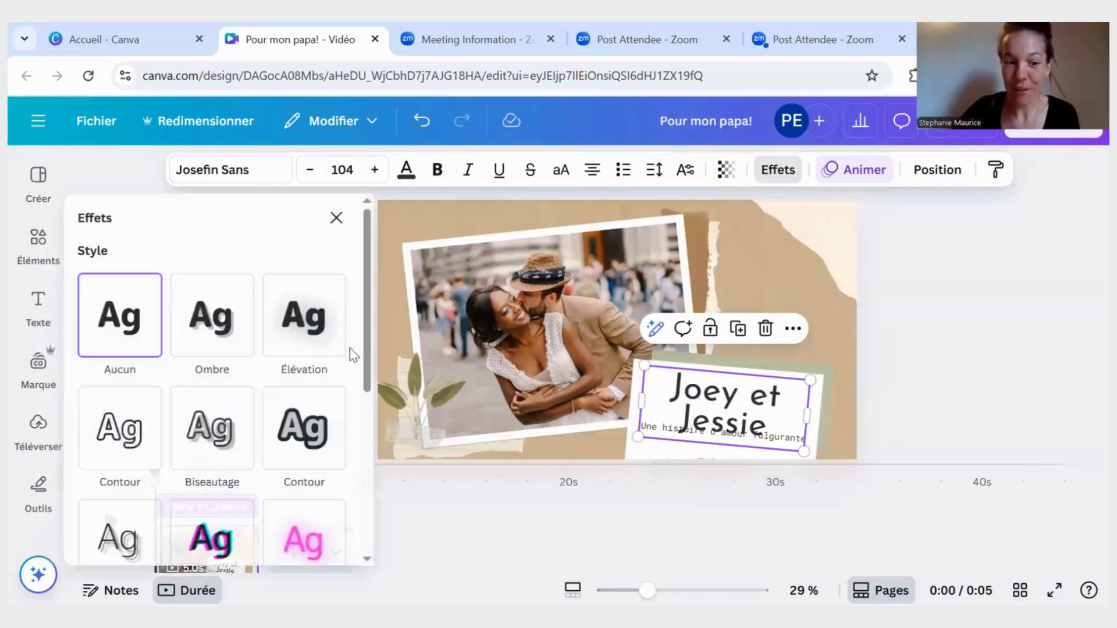
click(235, 445)
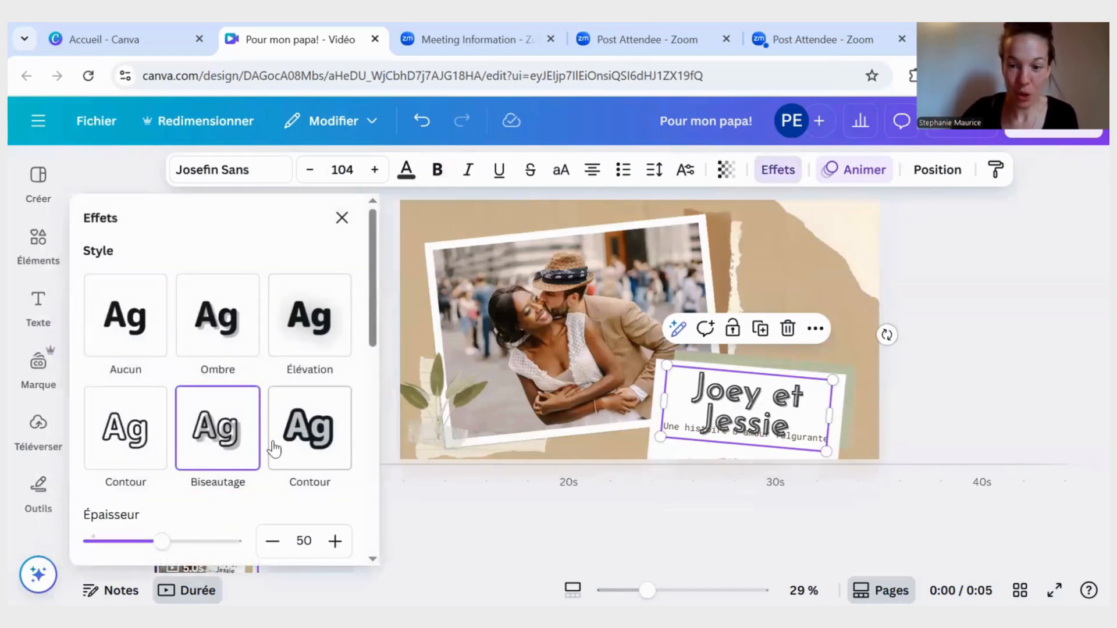
click(313, 441)
click(303, 348)
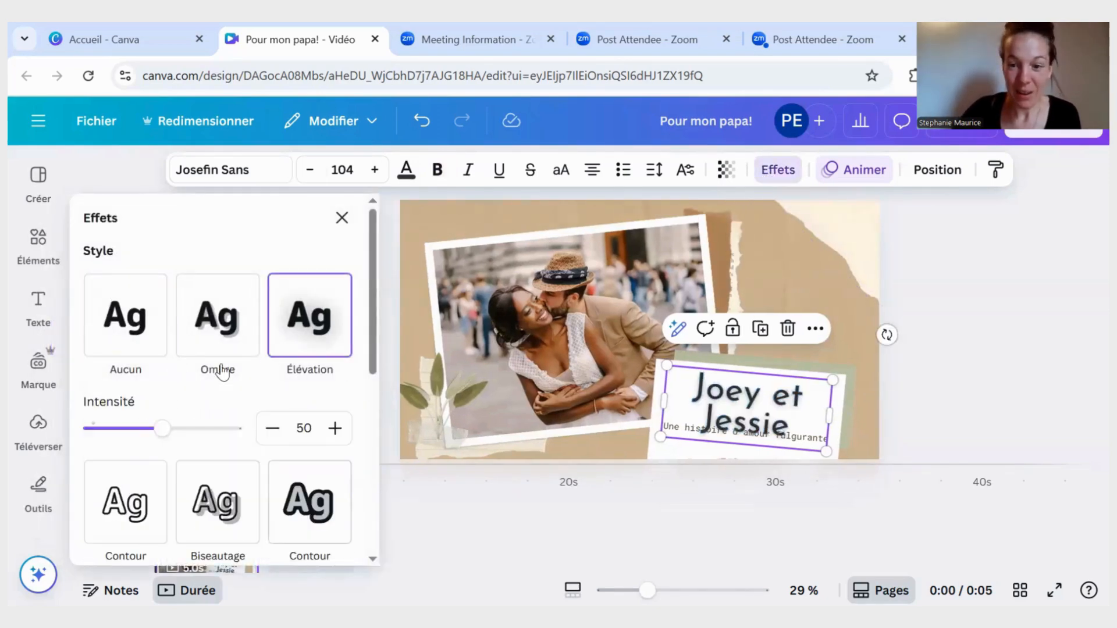
scroll(192, 368, down, 4)
scroll(151, 349, up, 4)
click(133, 360)
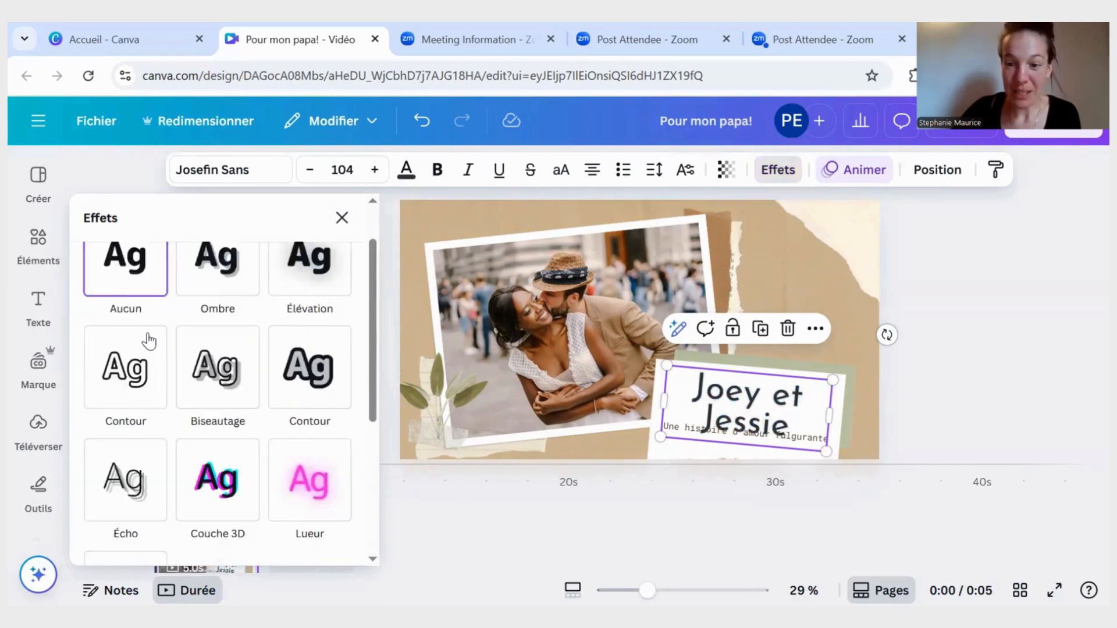
- Bend the title text into an arch with the Courber shape and a curve value of 50
scroll(153, 331, down, 5)
click(202, 487)
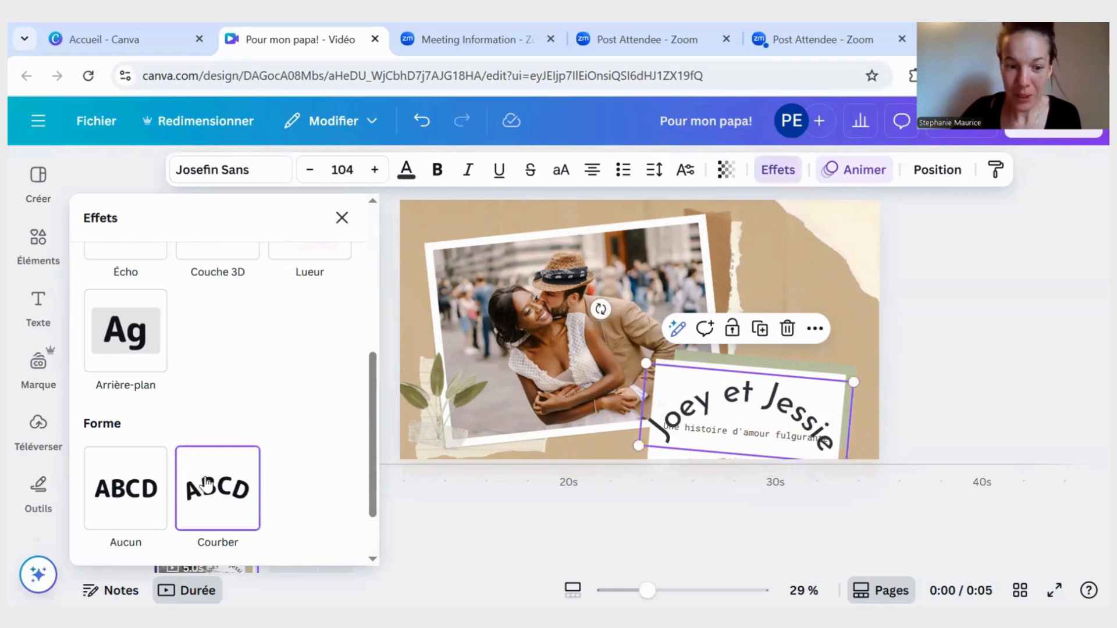
scroll(297, 531, down, 2)
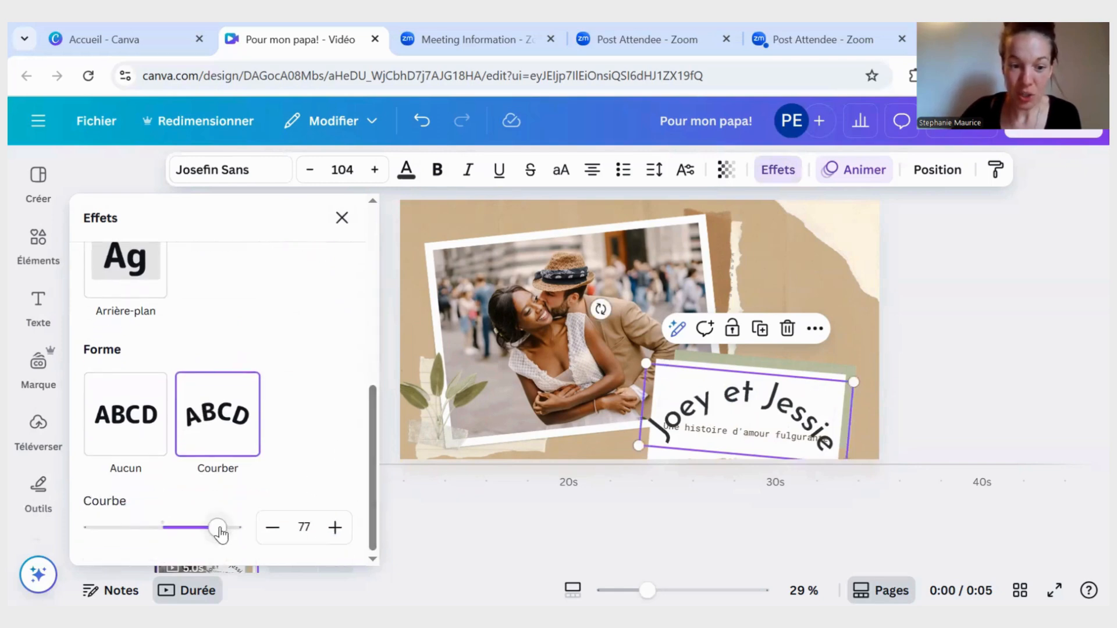
mouse_move(220, 532)
mouse_down()
mouse_move(170, 531)
mouse_move(199, 527)
mouse_up()
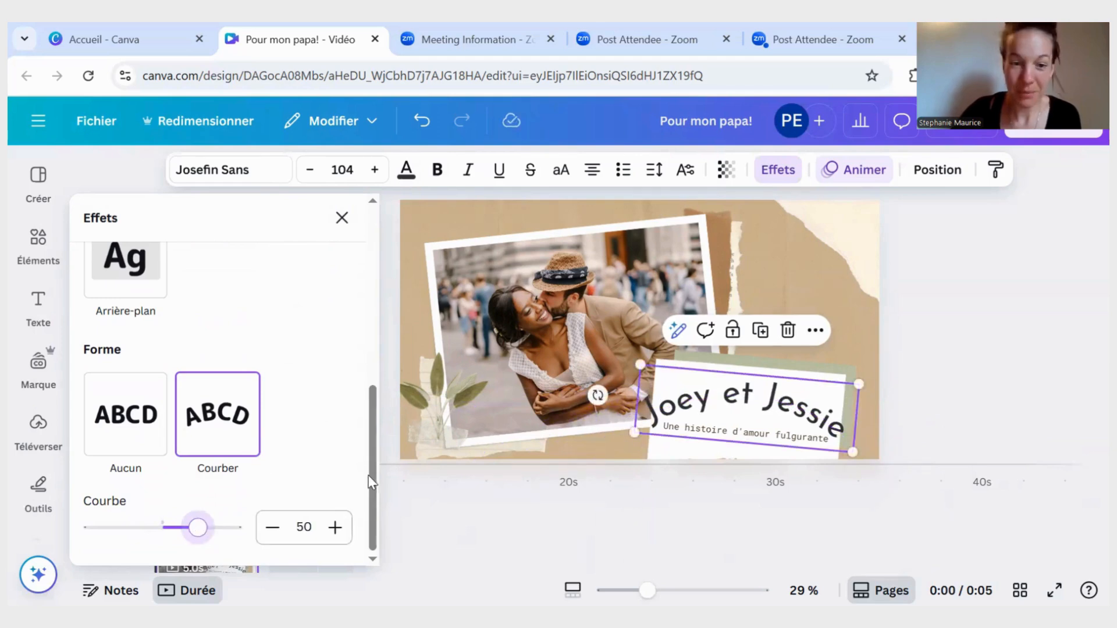
click(342, 219)
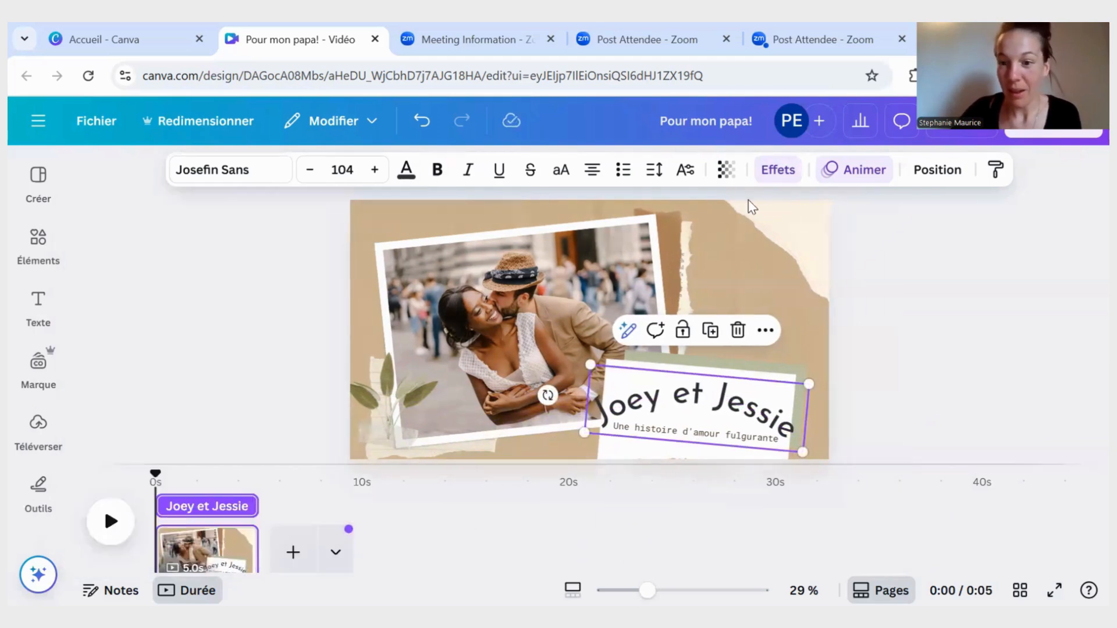
- Look through the text animations and apply Déroulé to the title text
click(858, 170)
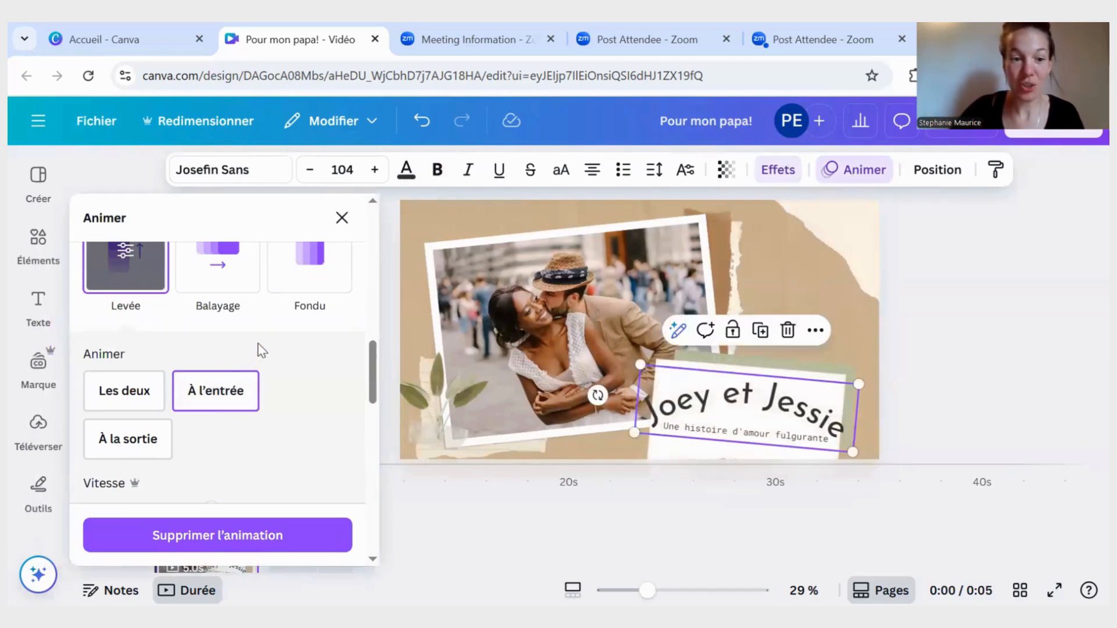
scroll(259, 349, up, 10)
scroll(257, 334, down, 3)
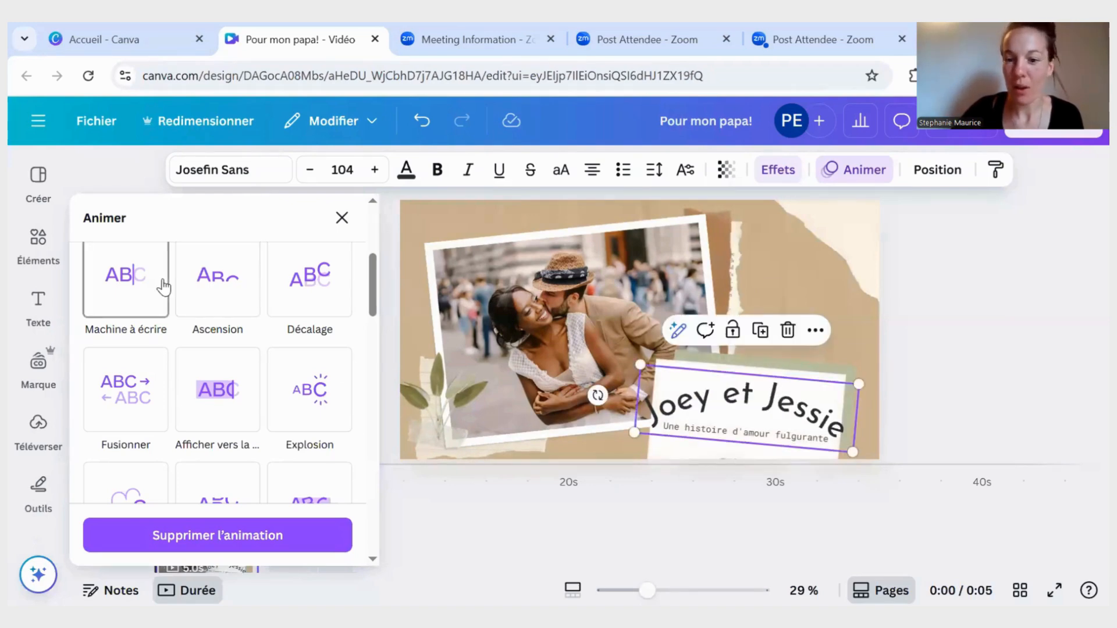
scroll(156, 284, down, 2)
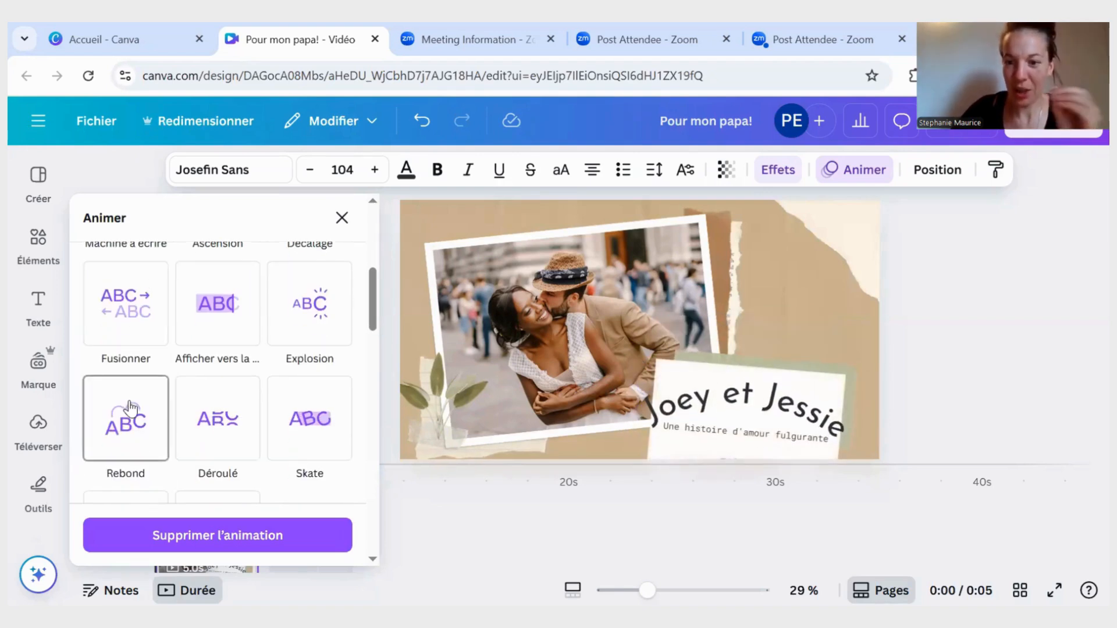
click(208, 420)
scroll(211, 334, up, 1)
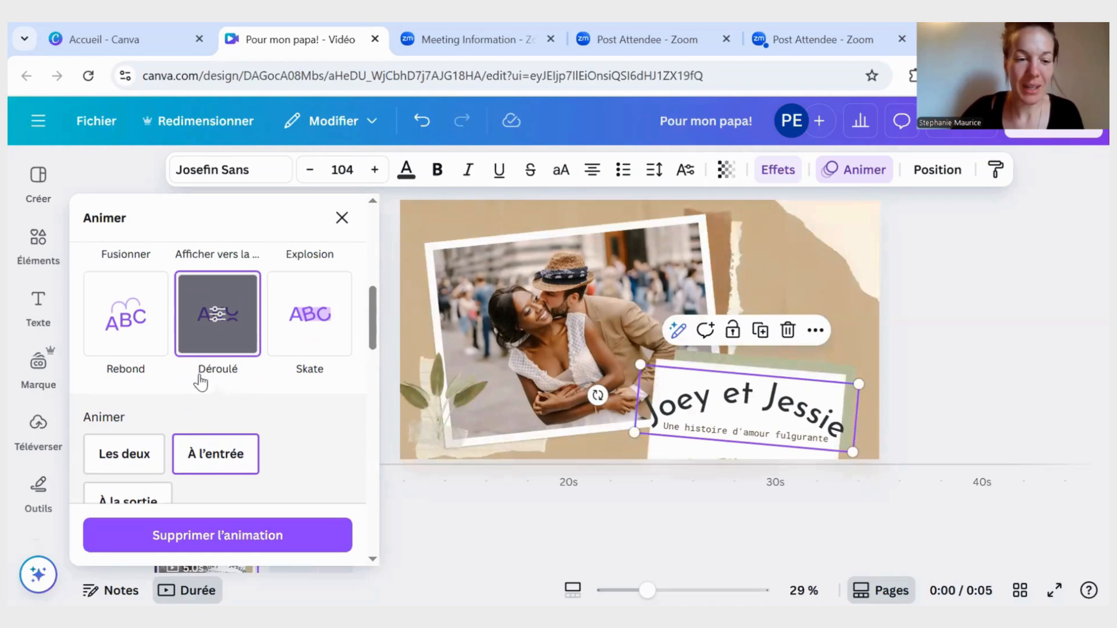
- Look through the remaining animations, remove the title text's animation, and nudge the title slightly higher on the white card
scroll(201, 384, down, 2)
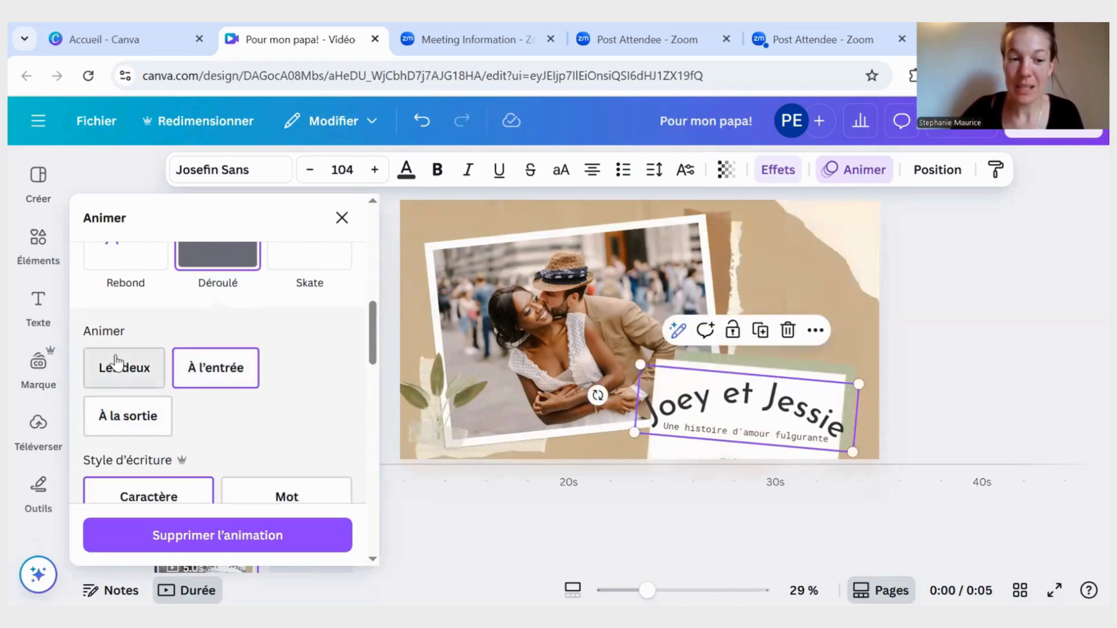
scroll(153, 361, down, 5)
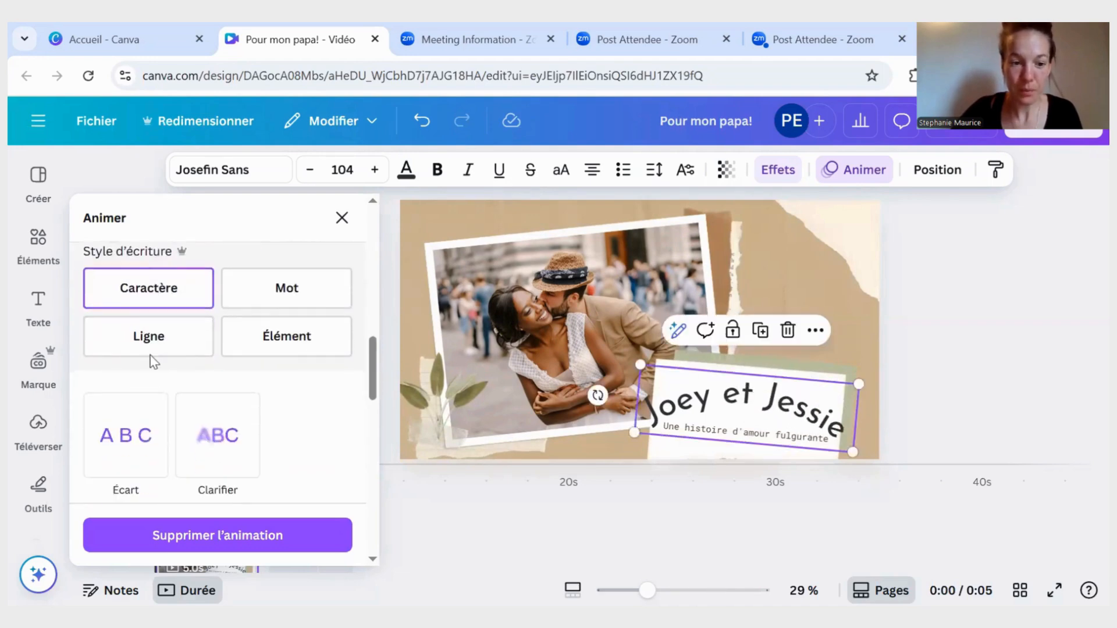
scroll(152, 360, down, 7)
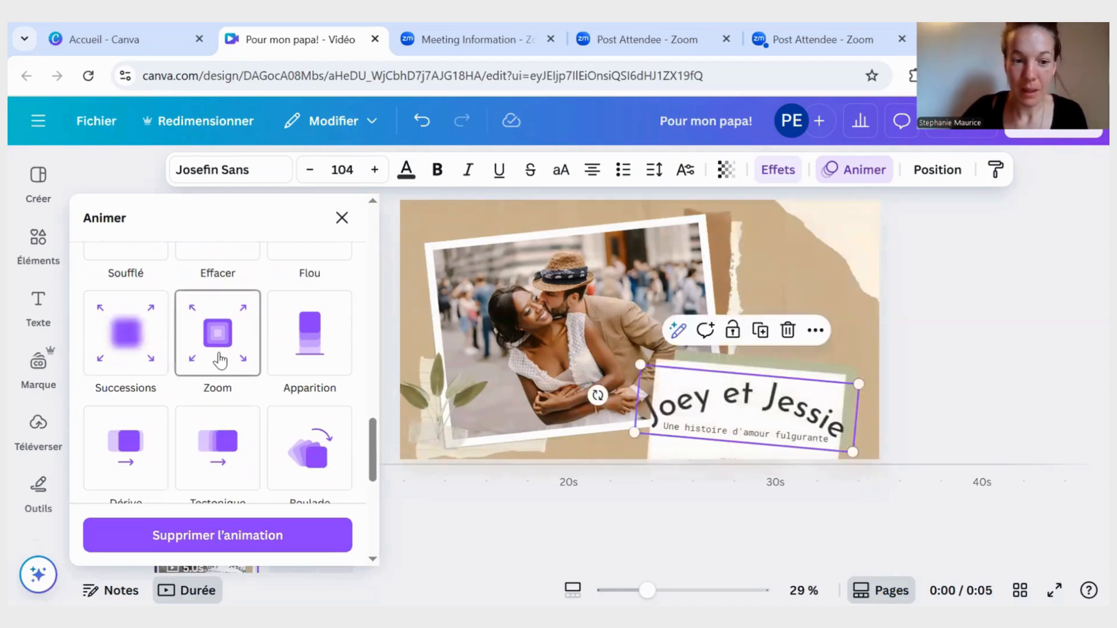
scroll(208, 465, down, 4)
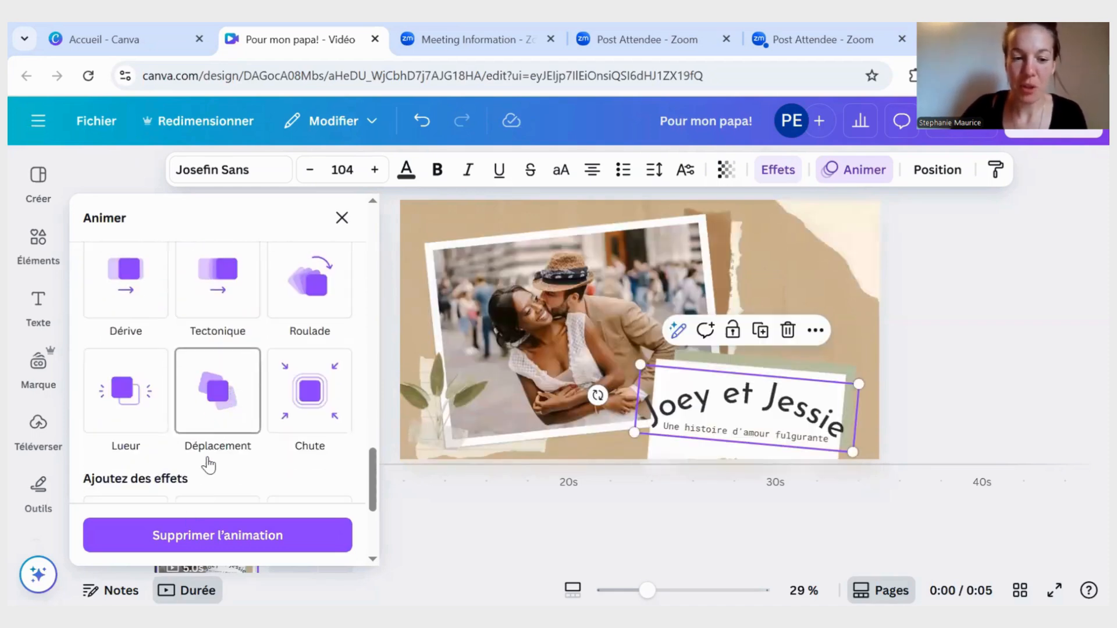
click(189, 546)
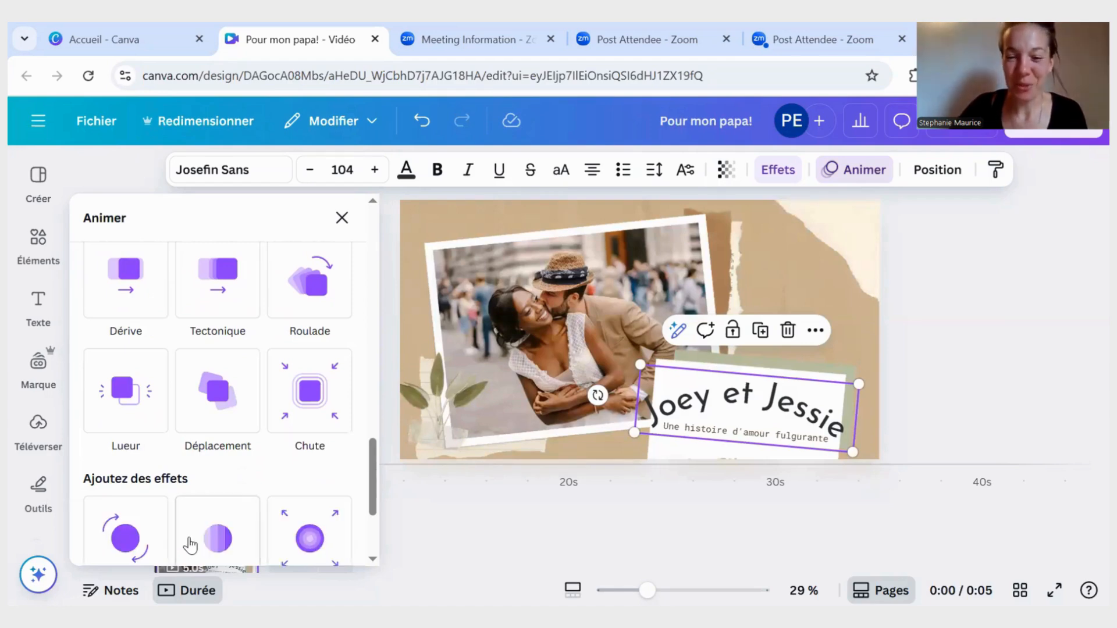
click(342, 221)
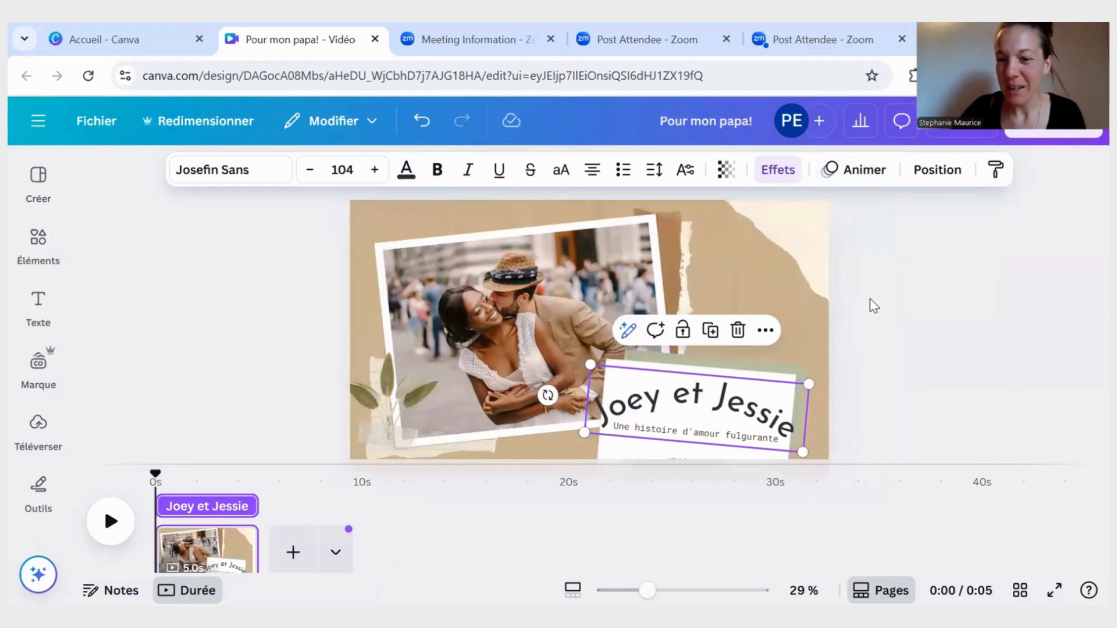
click(890, 281)
drag(705, 423, 729, 397)
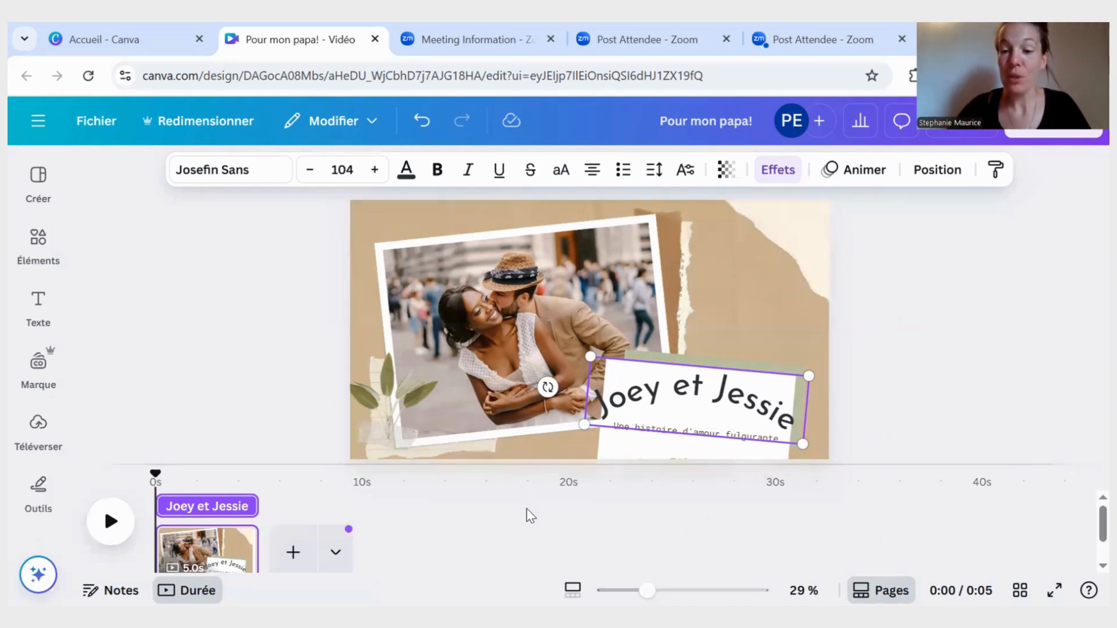
- Group the title text with its subtitle, the white card and the green backing, and shift the group slightly down and right
shift+click(642, 435)
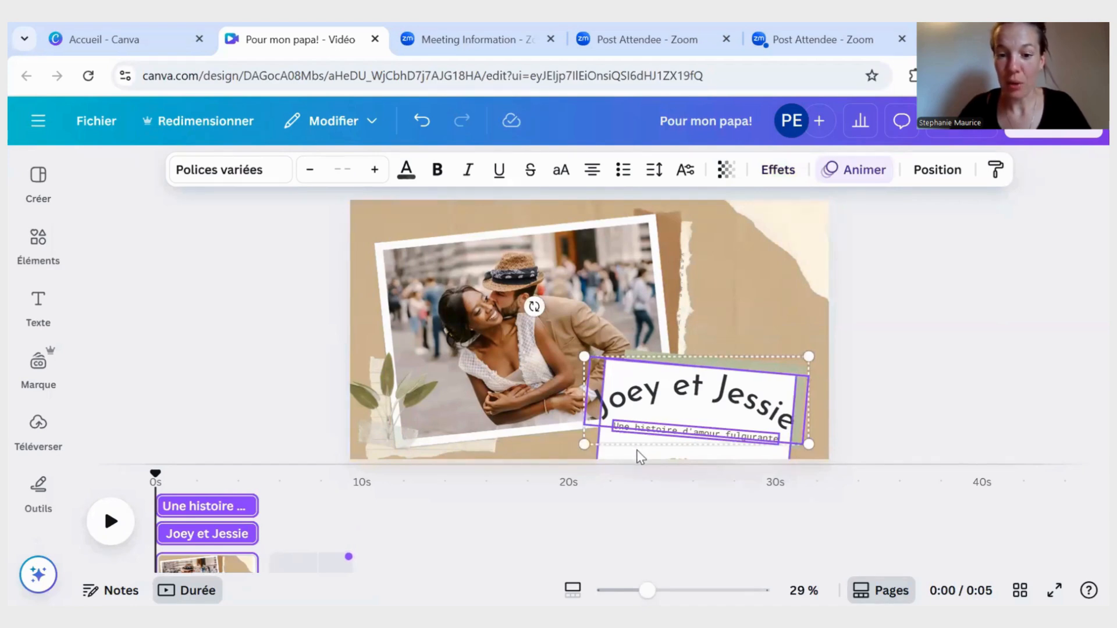
shift+click(639, 457)
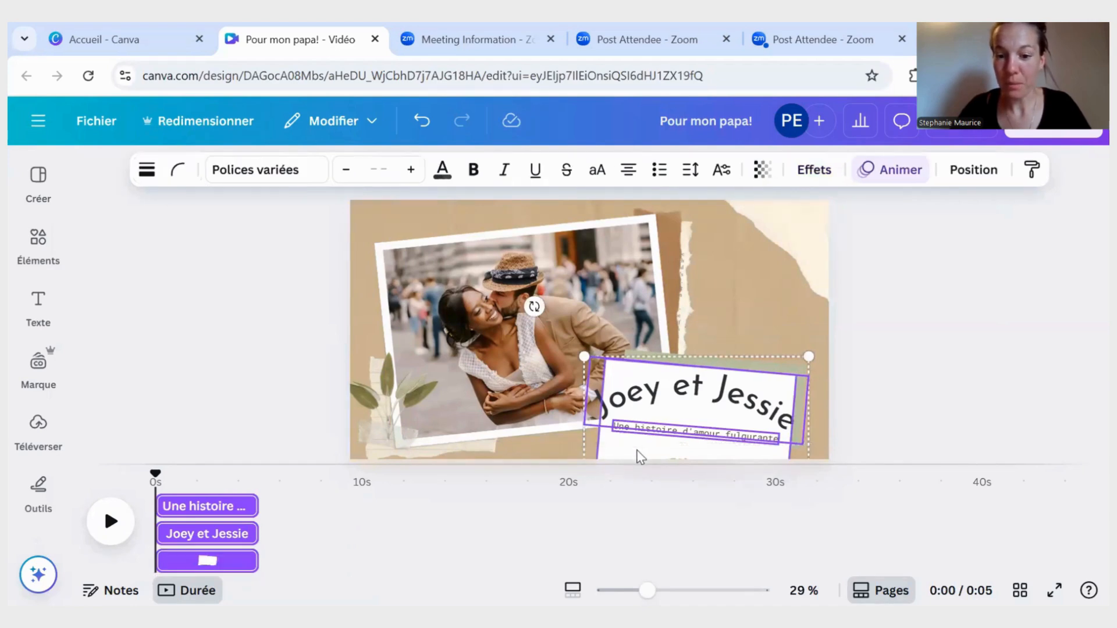
click(779, 369)
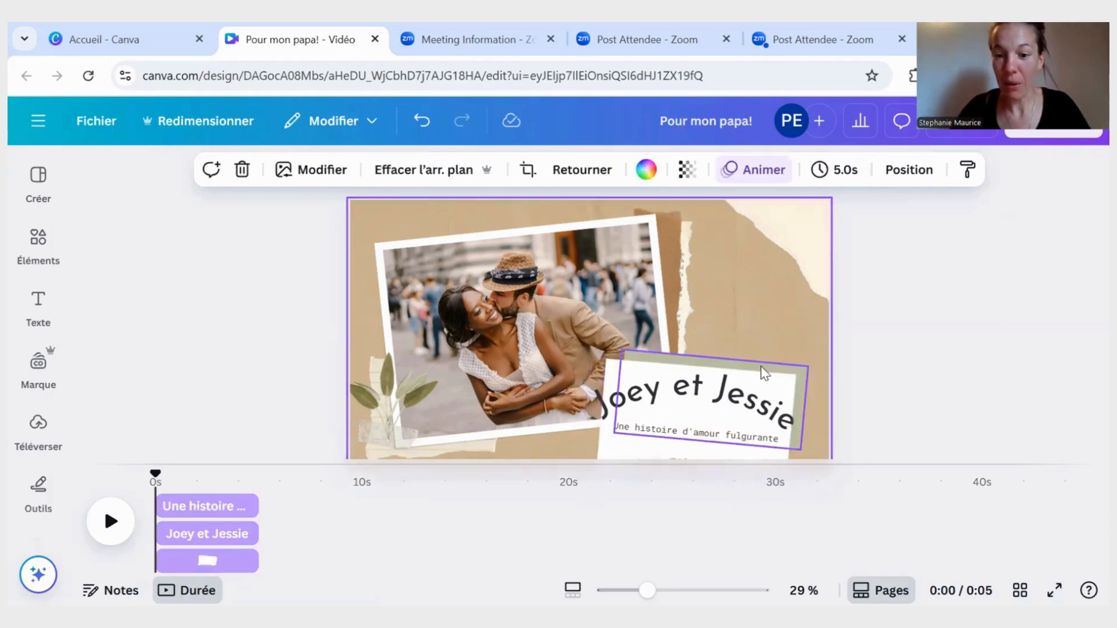
shift+click(715, 393)
shift+click(681, 435)
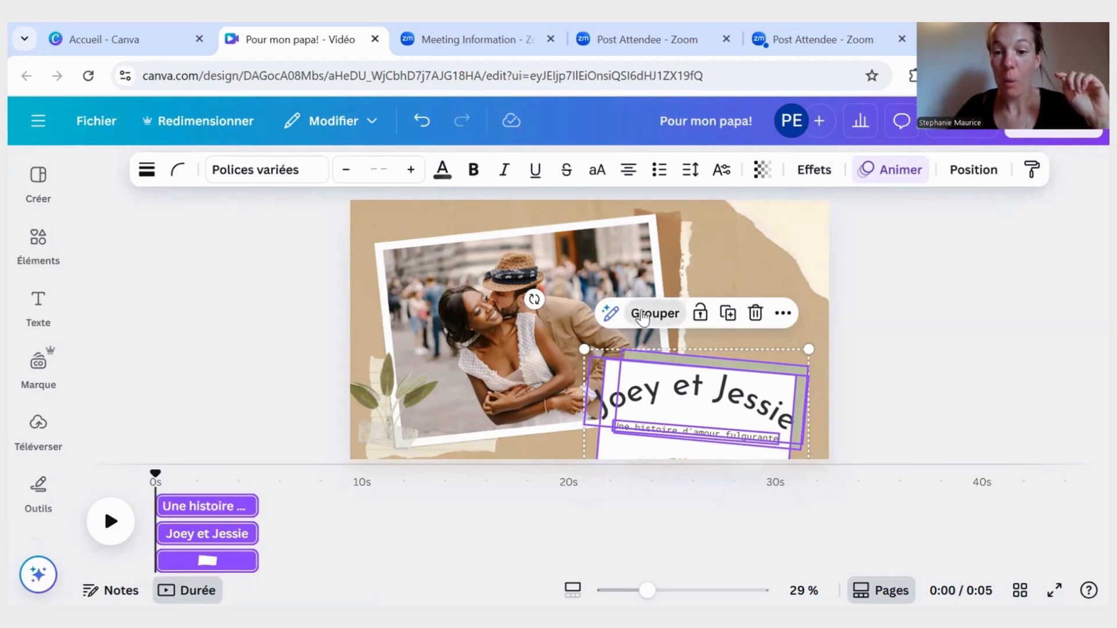
click(646, 313)
mouse_move(663, 408)
mouse_down()
mouse_move(668, 311)
mouse_move(667, 414)
mouse_up()
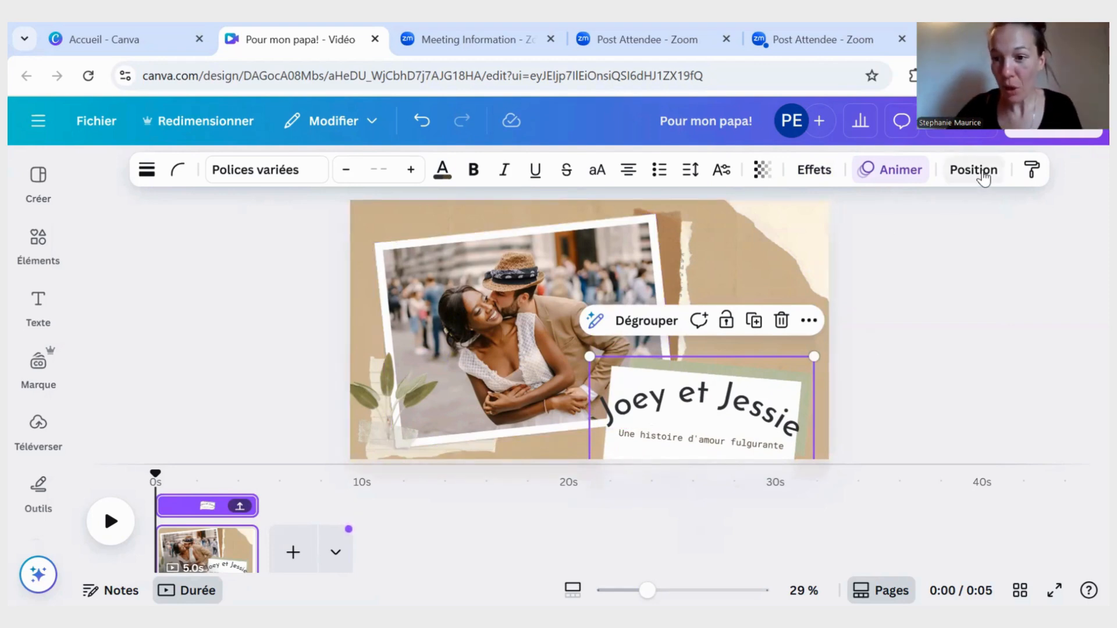
- Send the title group backward behind the couple's photo, down to the lowest layer
click(983, 173)
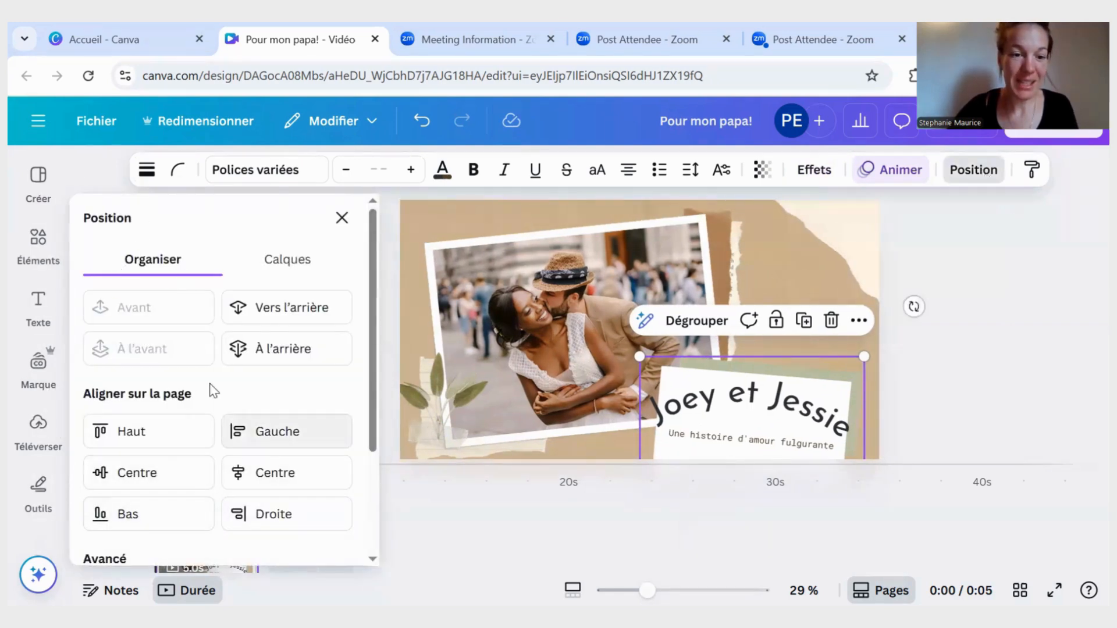
scroll(215, 387, down, 3)
scroll(215, 382, up, 3)
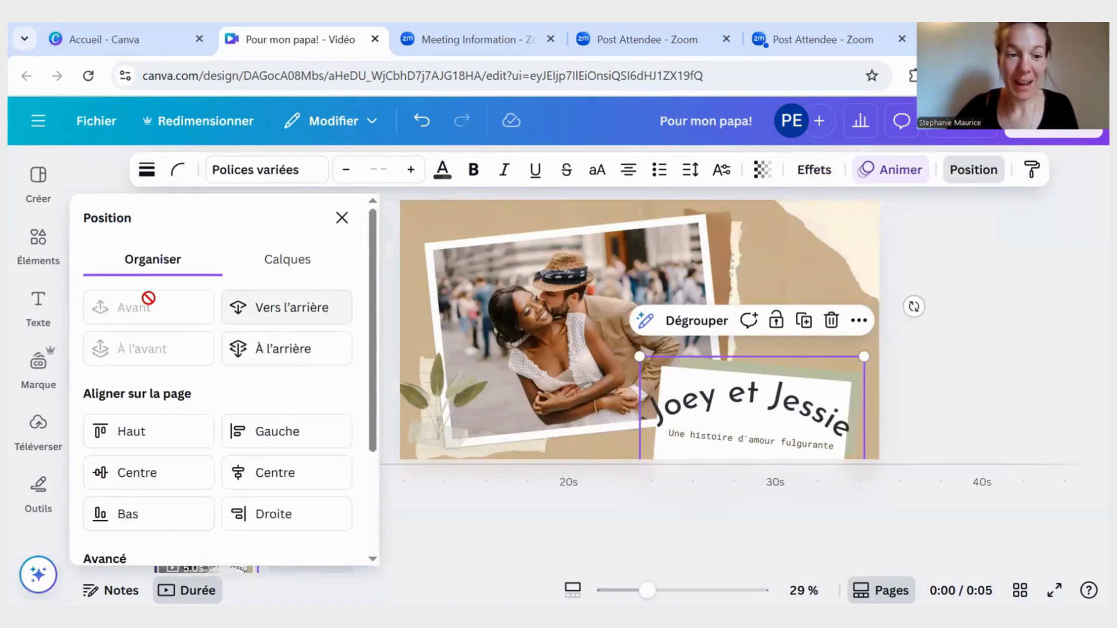
click(276, 323)
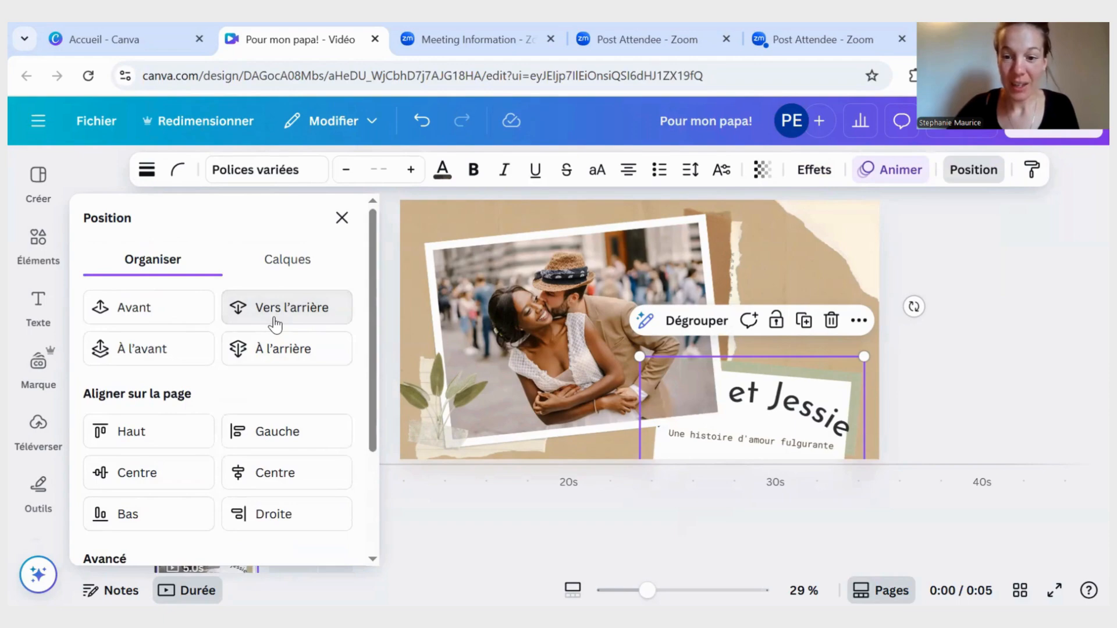
click(275, 320)
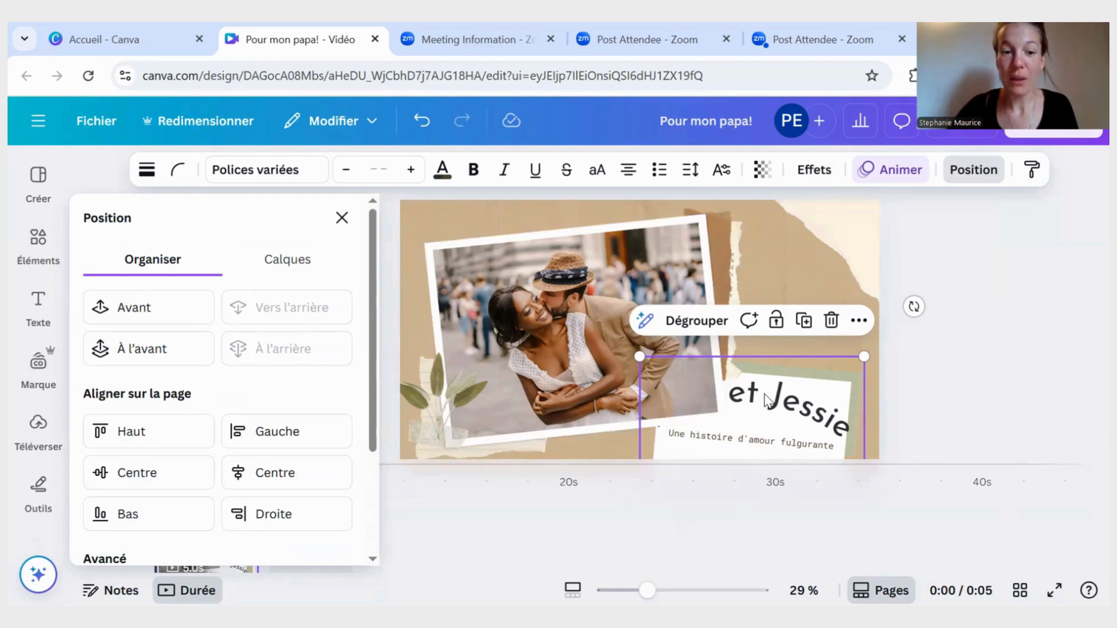
- Bring the title group forward in front of the couple's photo and review the page's stacking order in the layer list
click(167, 311)
click(165, 314)
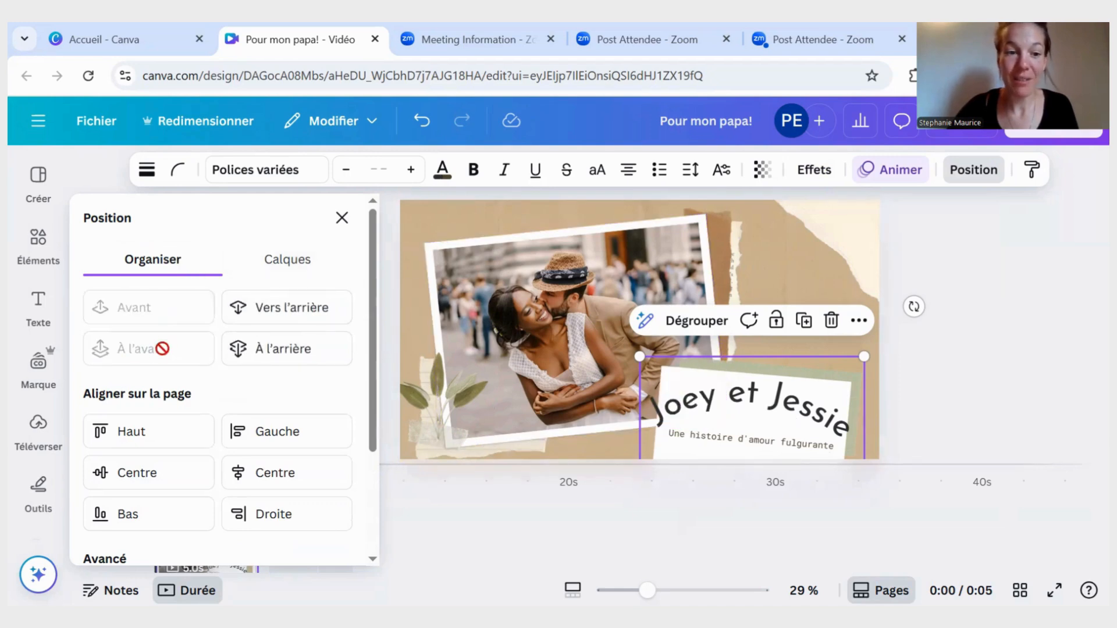
click(281, 267)
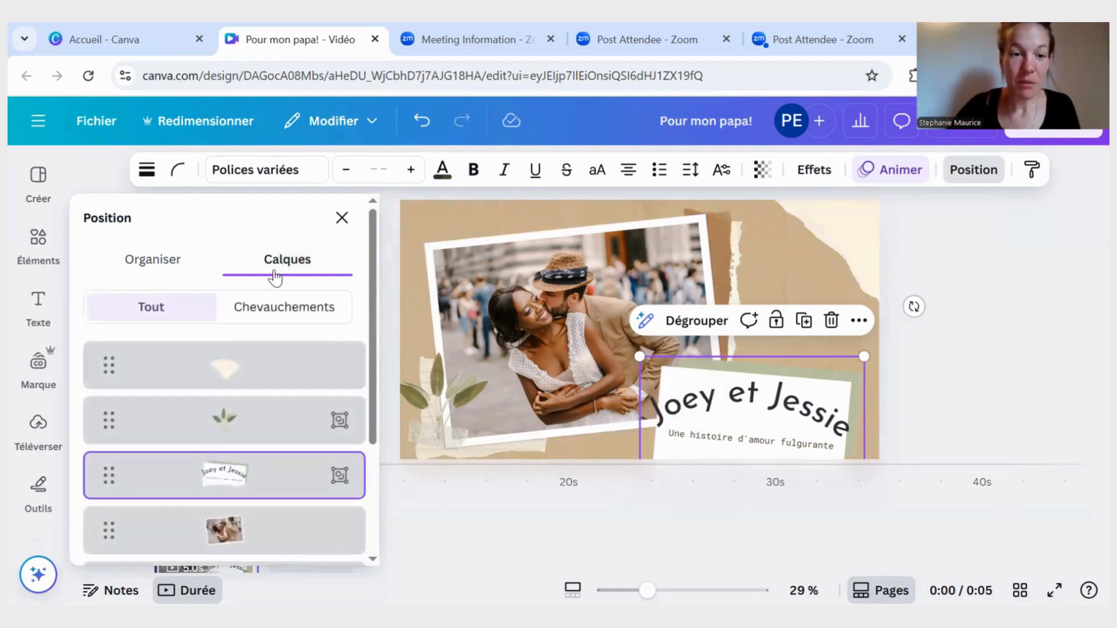
scroll(253, 386, down, 4)
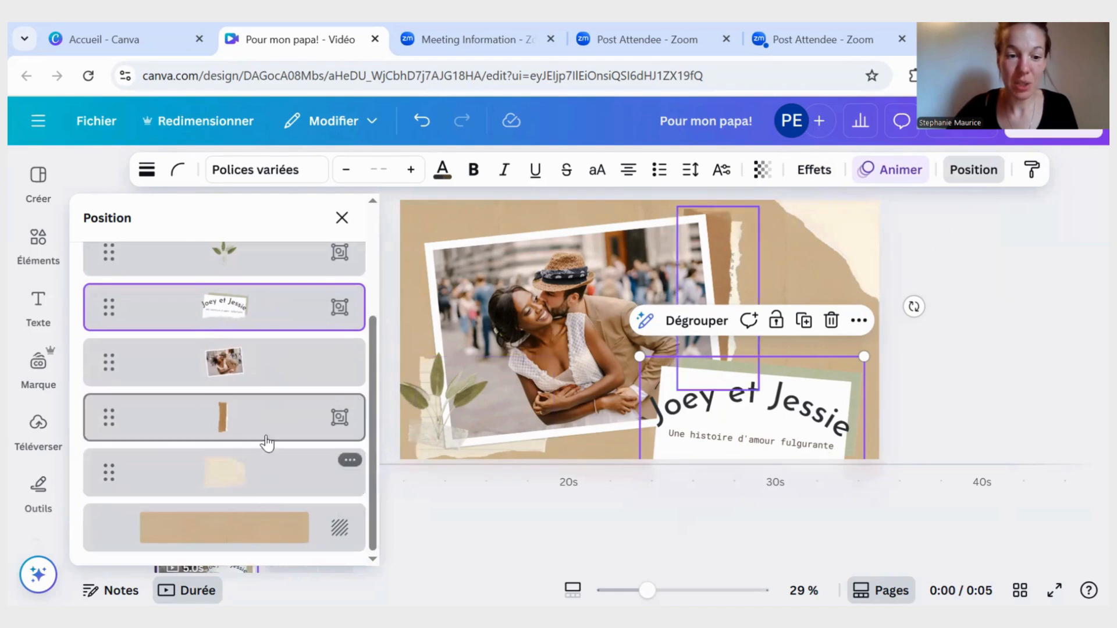
- Pick the torn brown paper strip and the couple's photo from the layer list and shift each slightly to the right
click(239, 493)
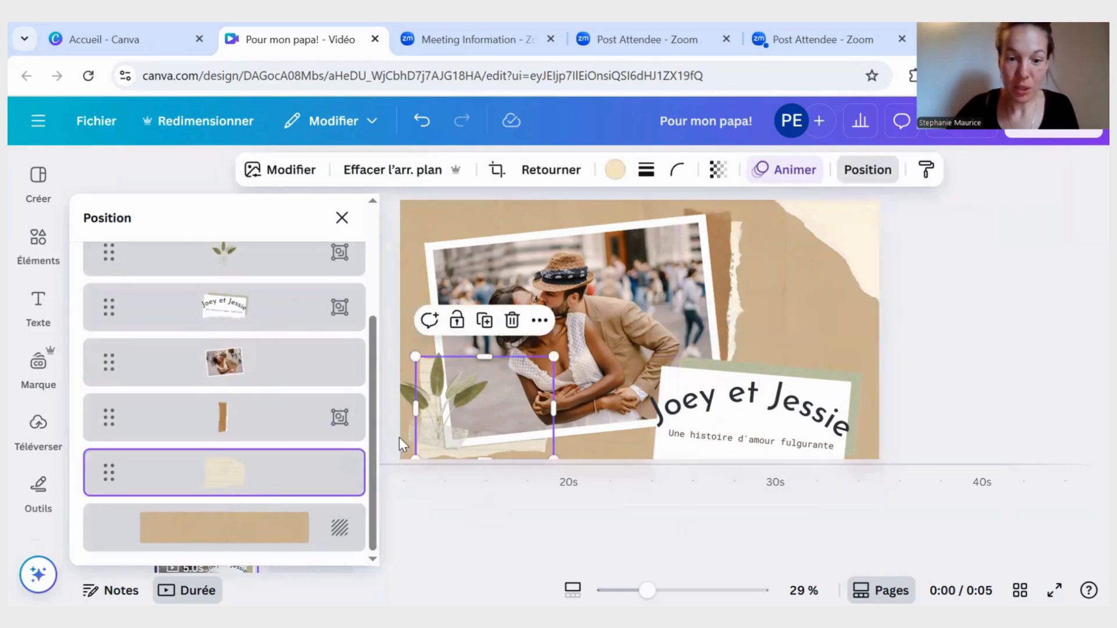
click(239, 430)
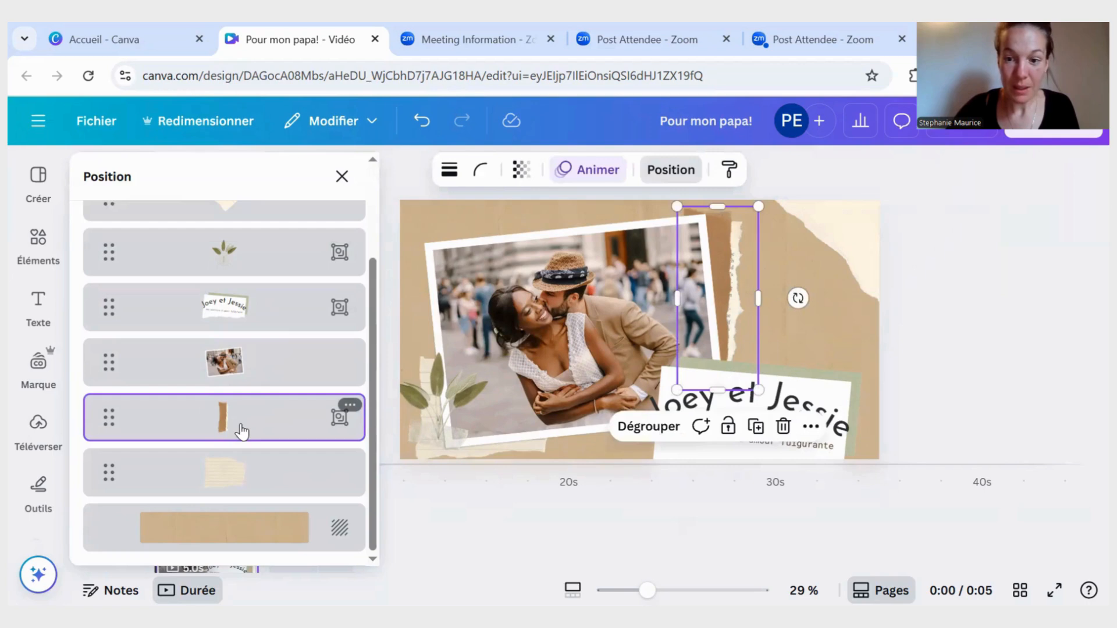
mouse_move(725, 274)
mouse_down()
mouse_move(748, 274)
mouse_move(725, 269)
mouse_up()
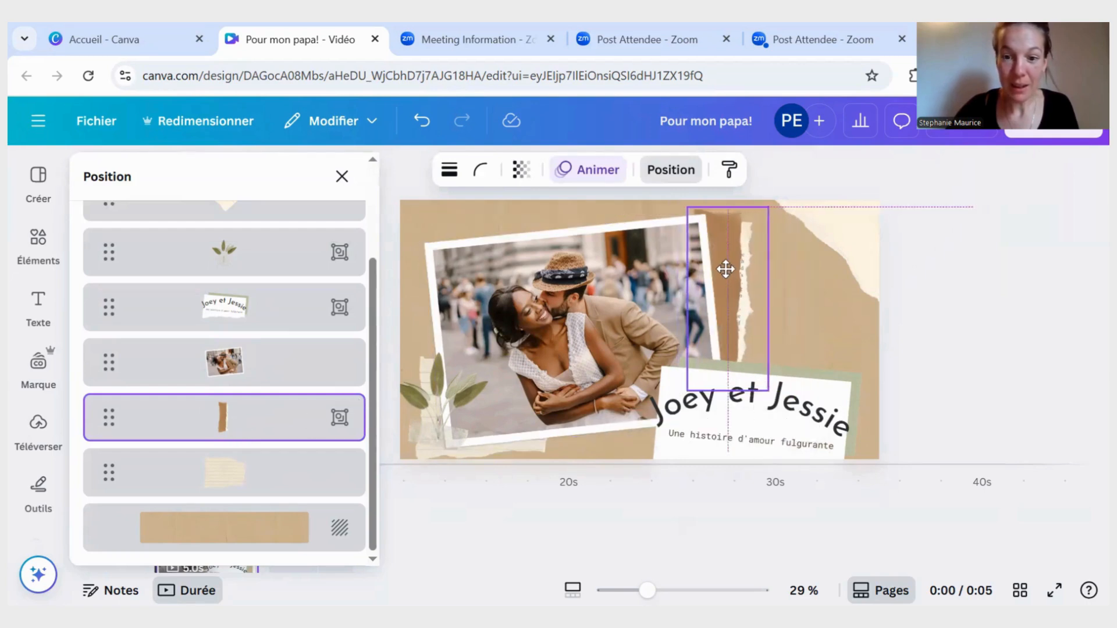
click(240, 365)
drag(484, 349, 490, 342)
scroll(238, 416, up, 3)
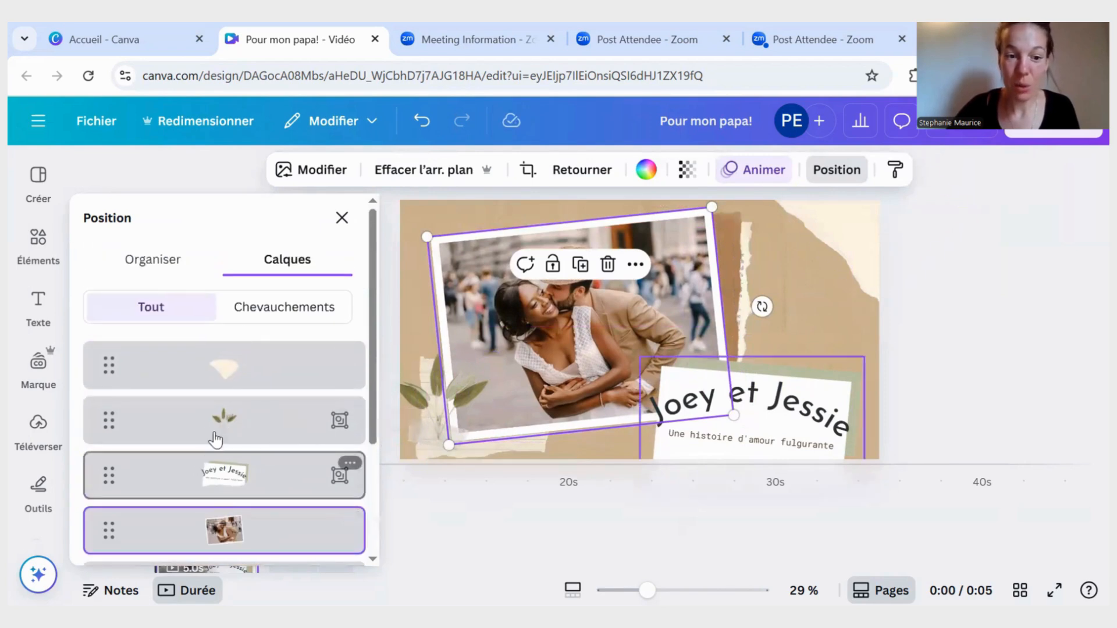
click(341, 218)
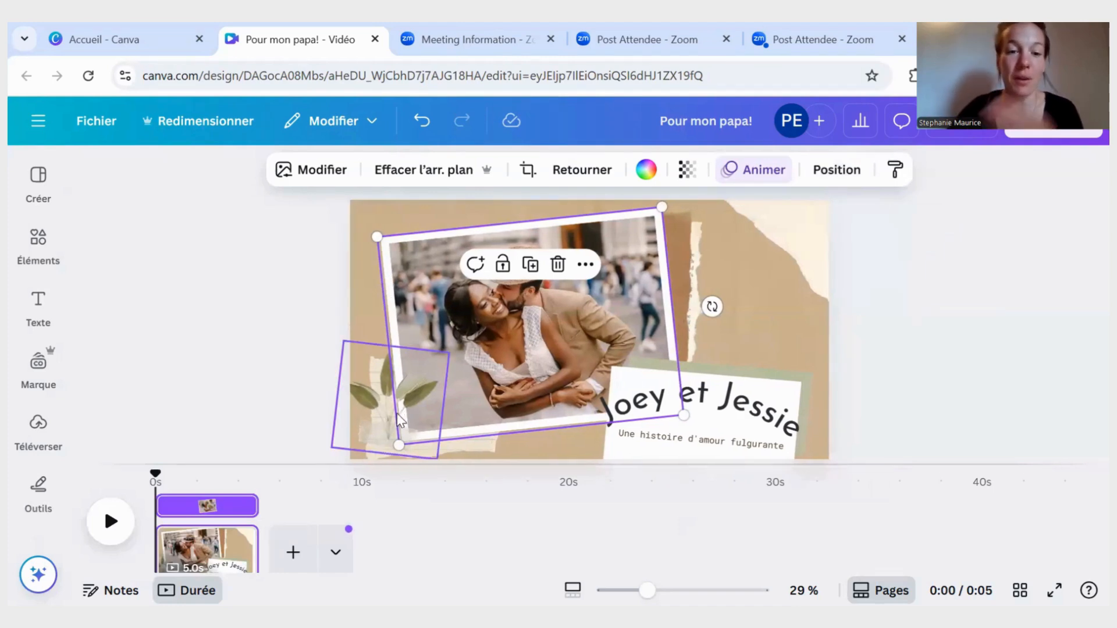
- Search the design elements for "fleurs délicates"
click(397, 403)
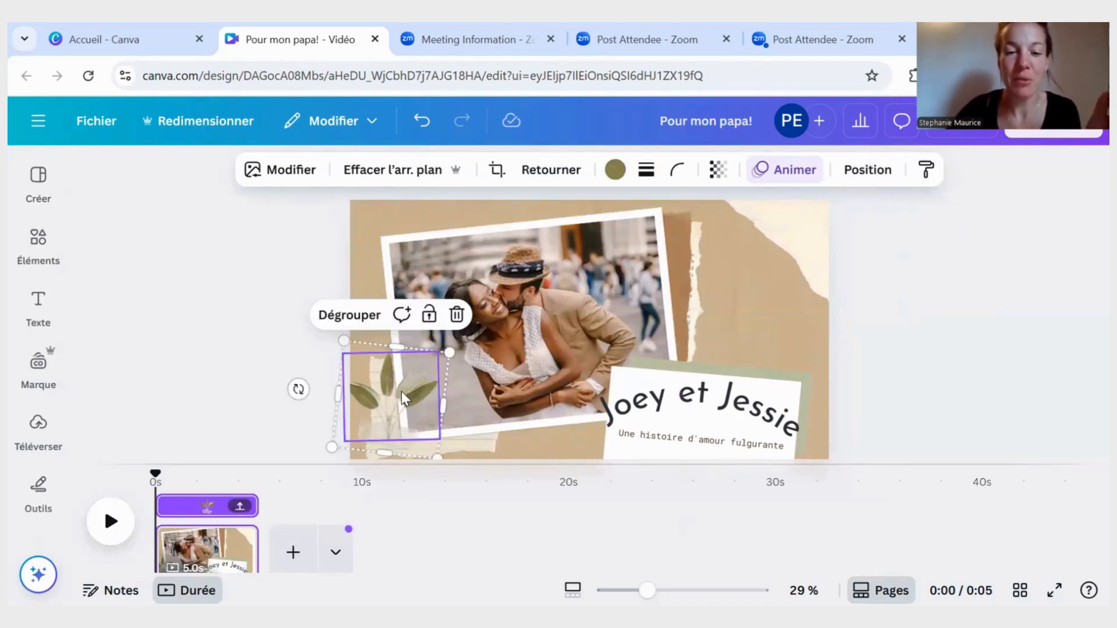
click(38, 244)
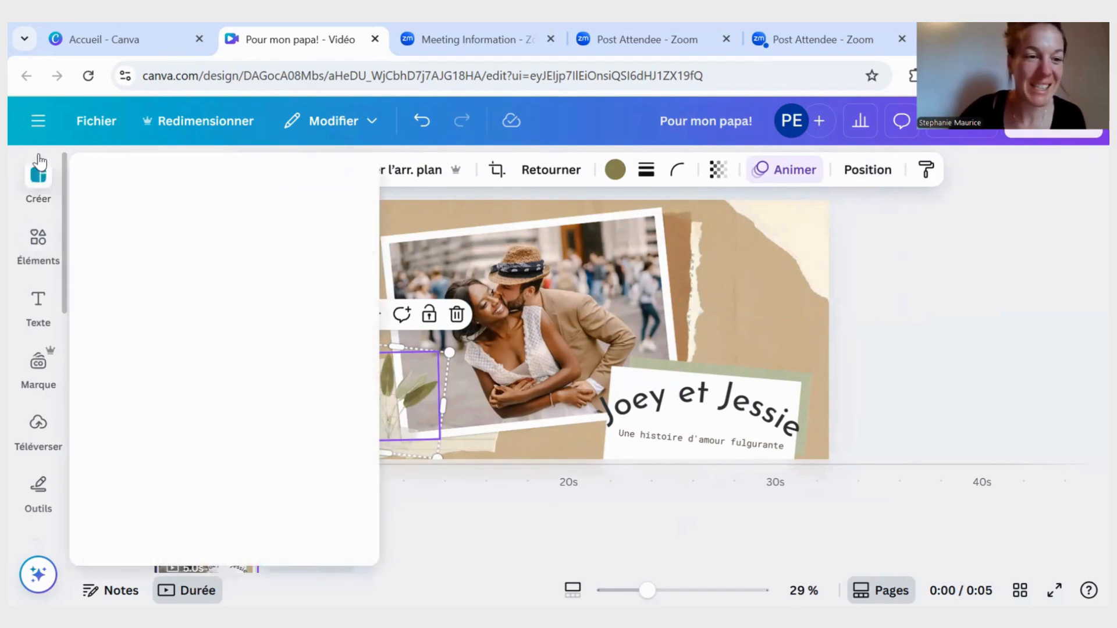
click(36, 185)
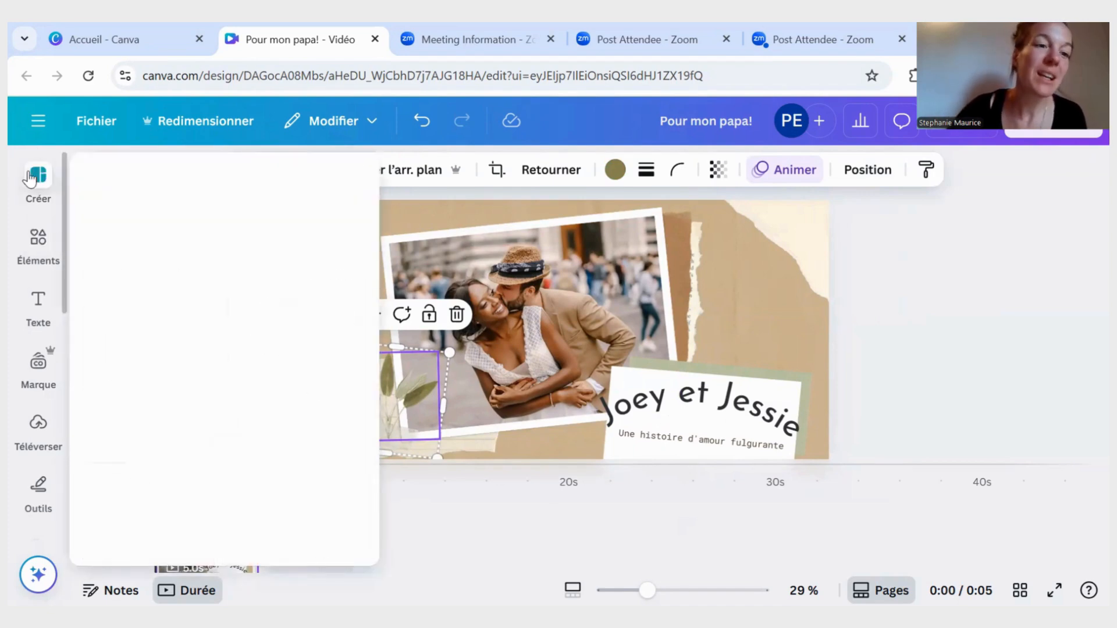
click(35, 244)
click(26, 314)
click(38, 244)
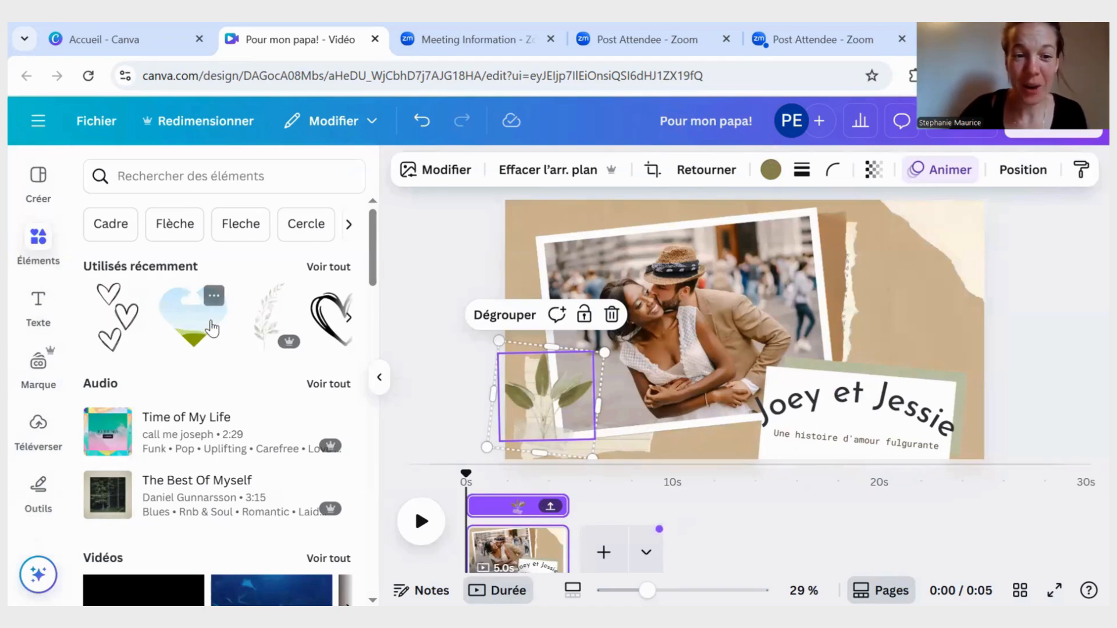
click(200, 181)
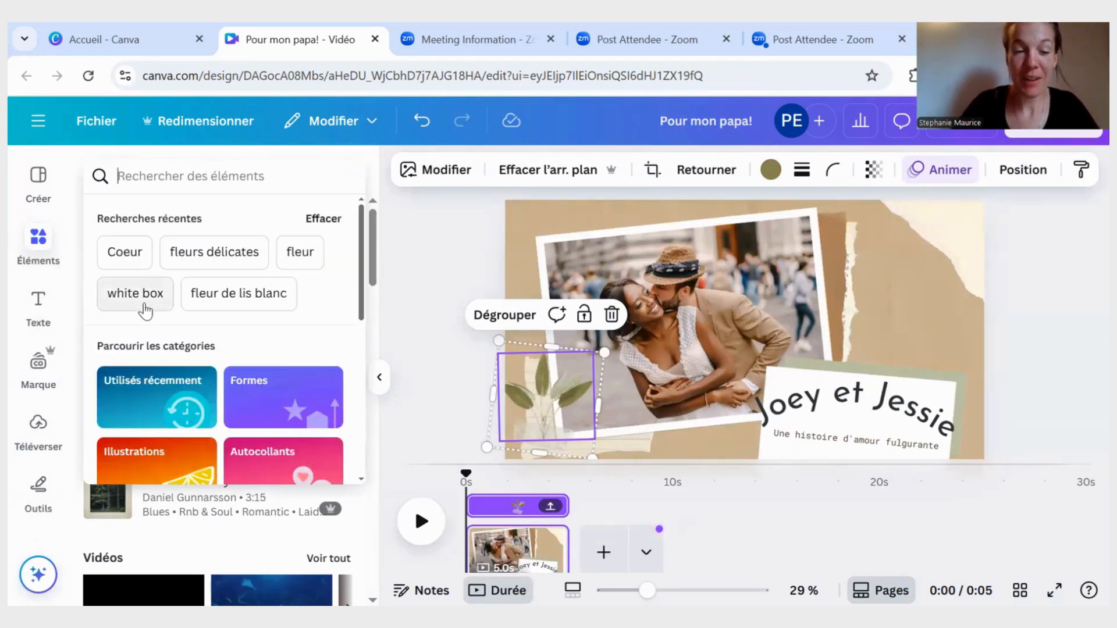
text(Fleurs)
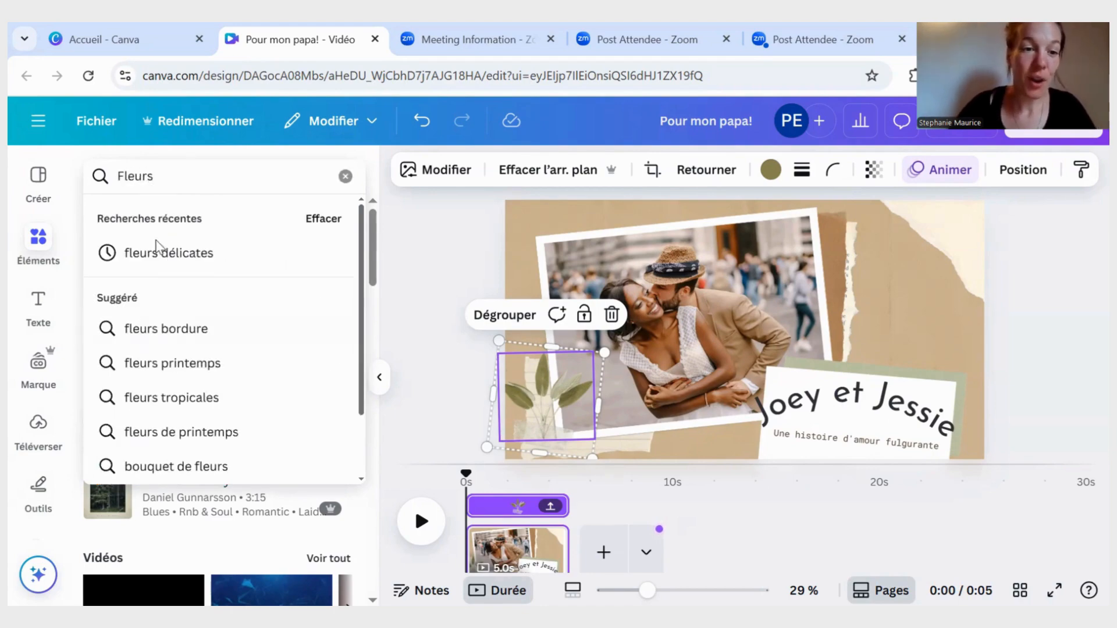
click(169, 252)
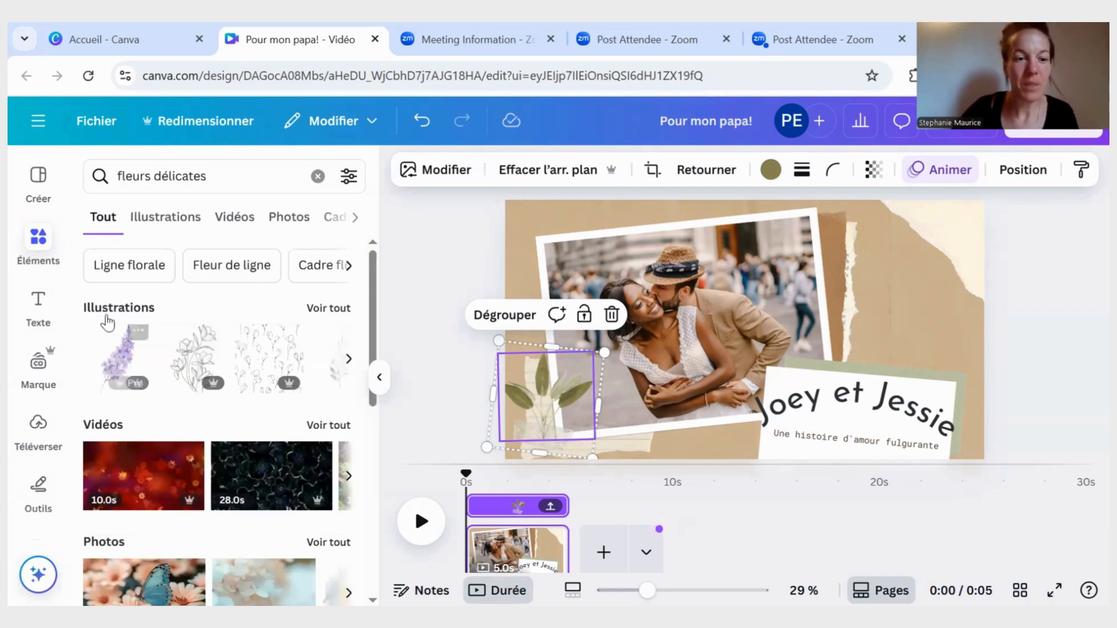
- Browse the delicate flower illustrations and place the black line-drawn flower above the title card, beside the torn paper strip
mouse_move(142, 383)
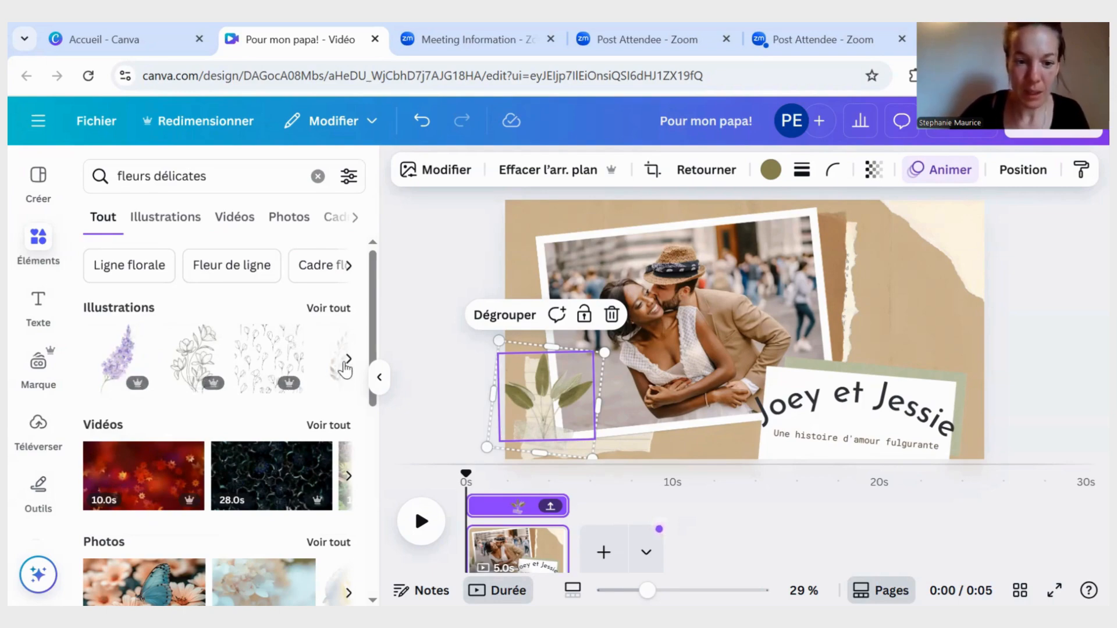
click(349, 358)
click(349, 359)
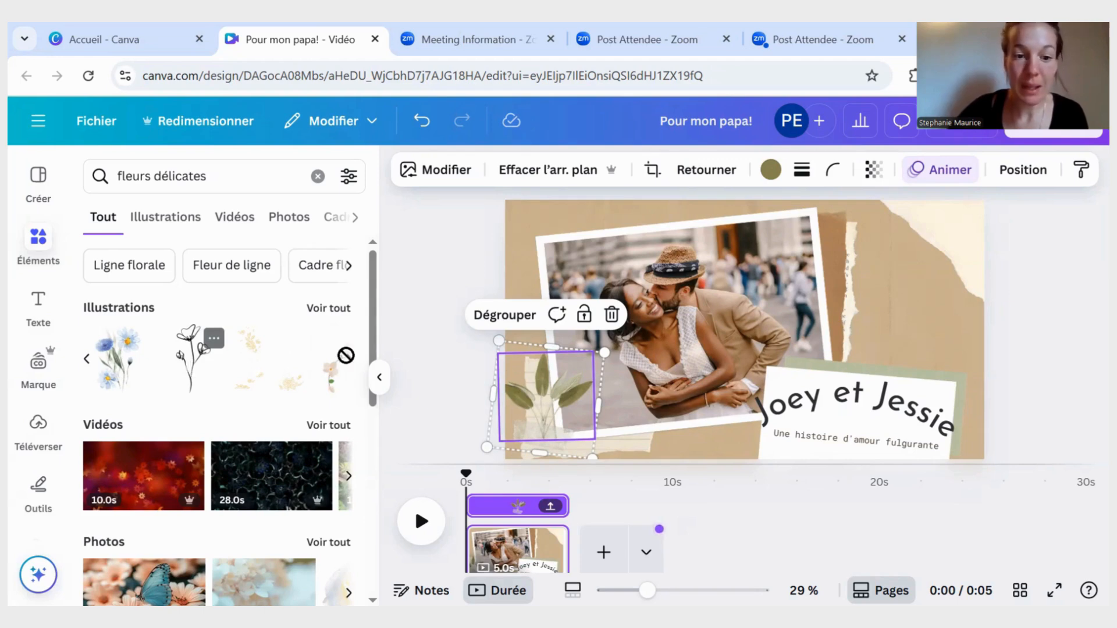
drag(861, 299, 879, 294)
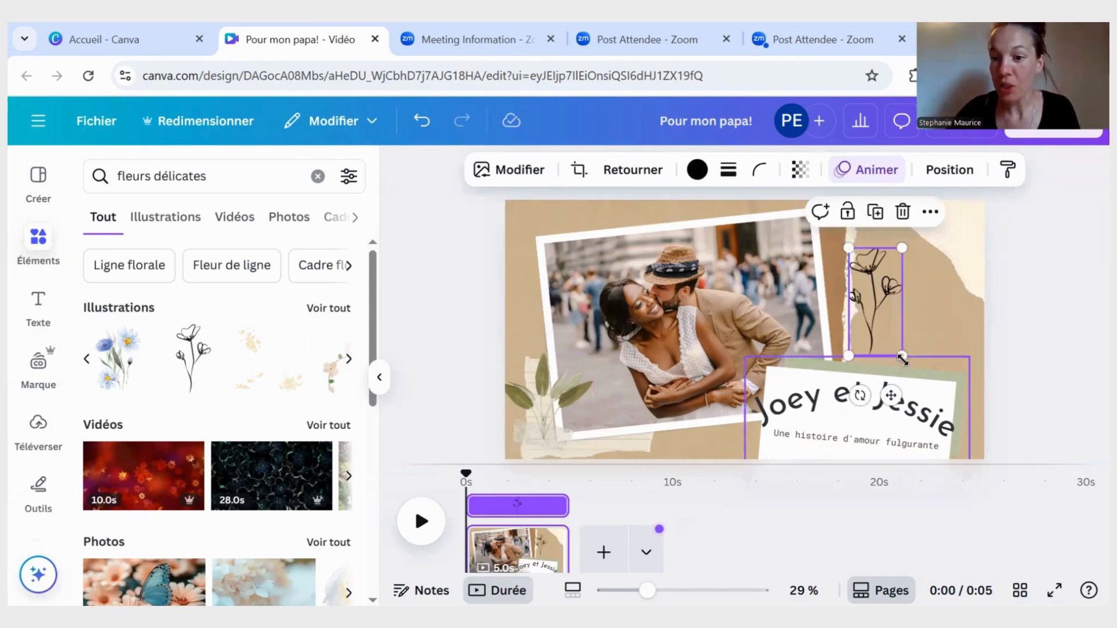
- Enlarge the line-drawn flower, tilt it to the left, and move it into the page's upper-right corner
mouse_move(899, 354)
mouse_down()
mouse_move(960, 428)
mouse_move(930, 375)
mouse_up()
drag(883, 429, 945, 419)
mouse_move(920, 315)
mouse_down()
mouse_move(961, 228)
mouse_move(957, 276)
mouse_move(972, 267)
mouse_up()
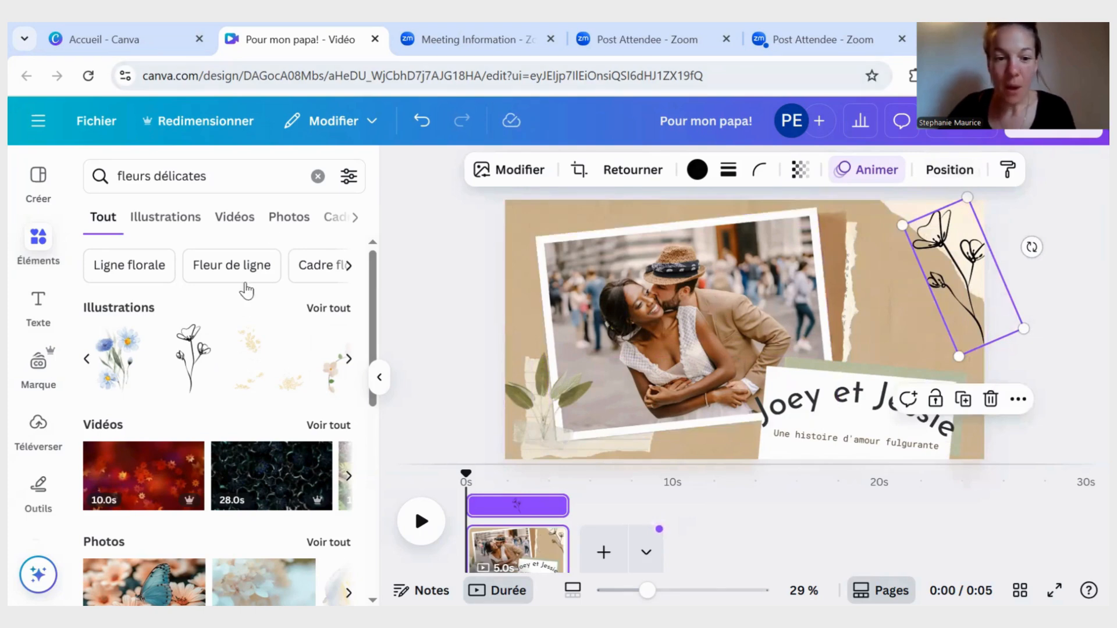
- Add a new text box over the couple's photo and delete it again
click(38, 305)
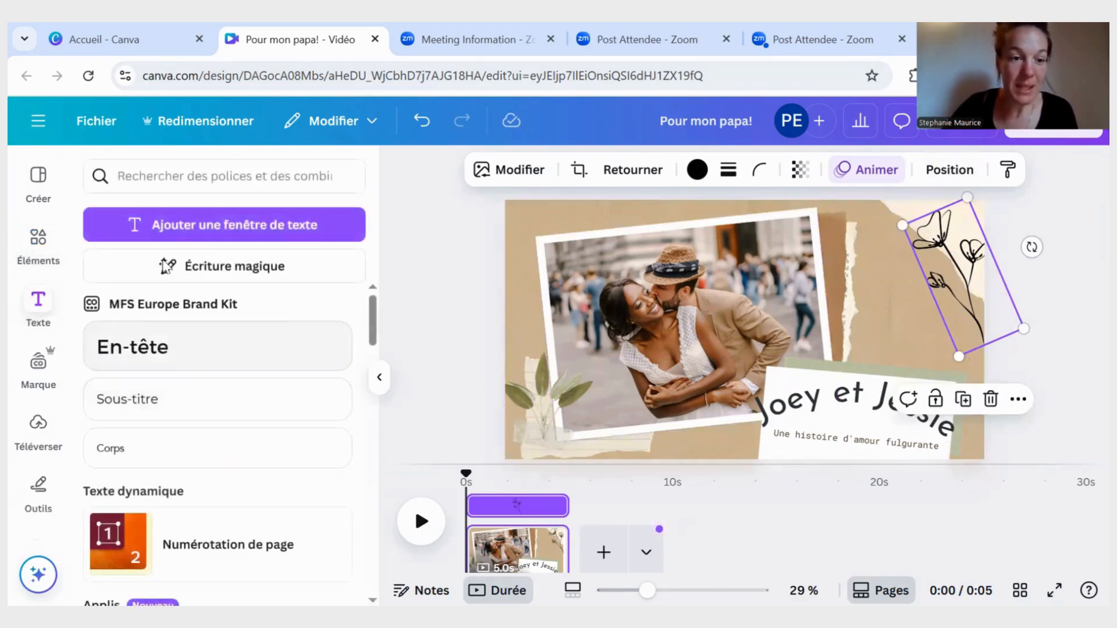
click(228, 236)
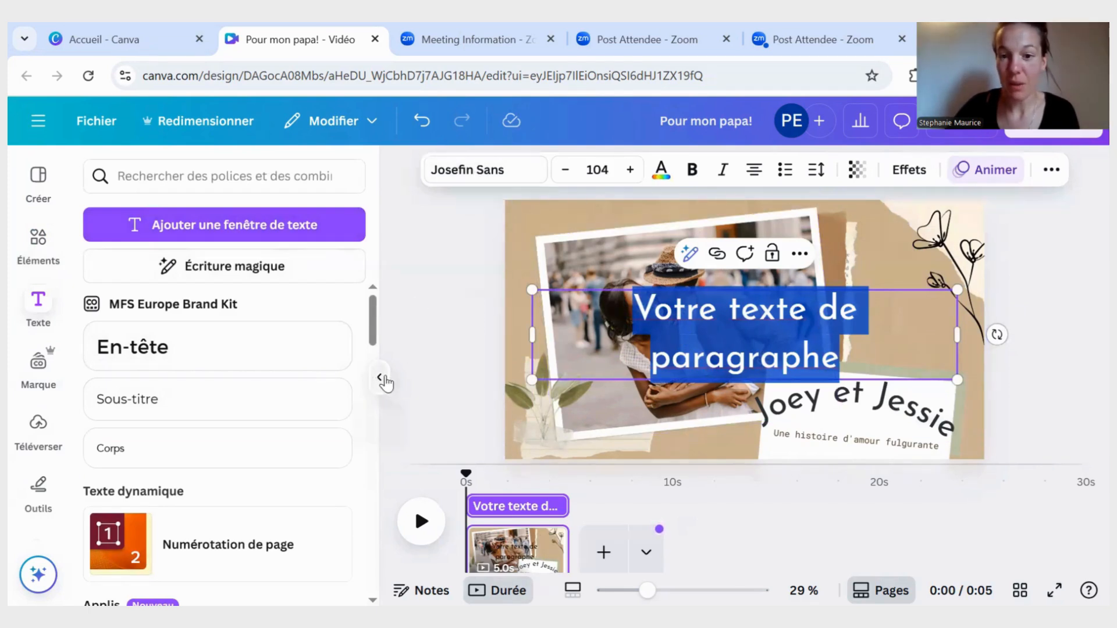
click(379, 377)
click(1012, 342)
click(636, 332)
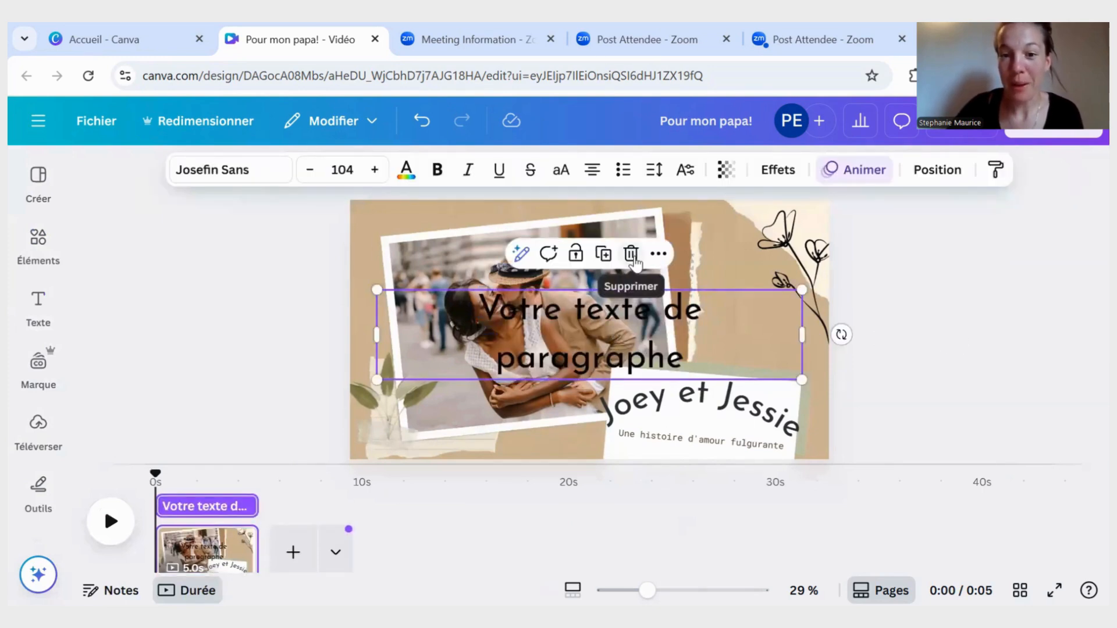
click(633, 259)
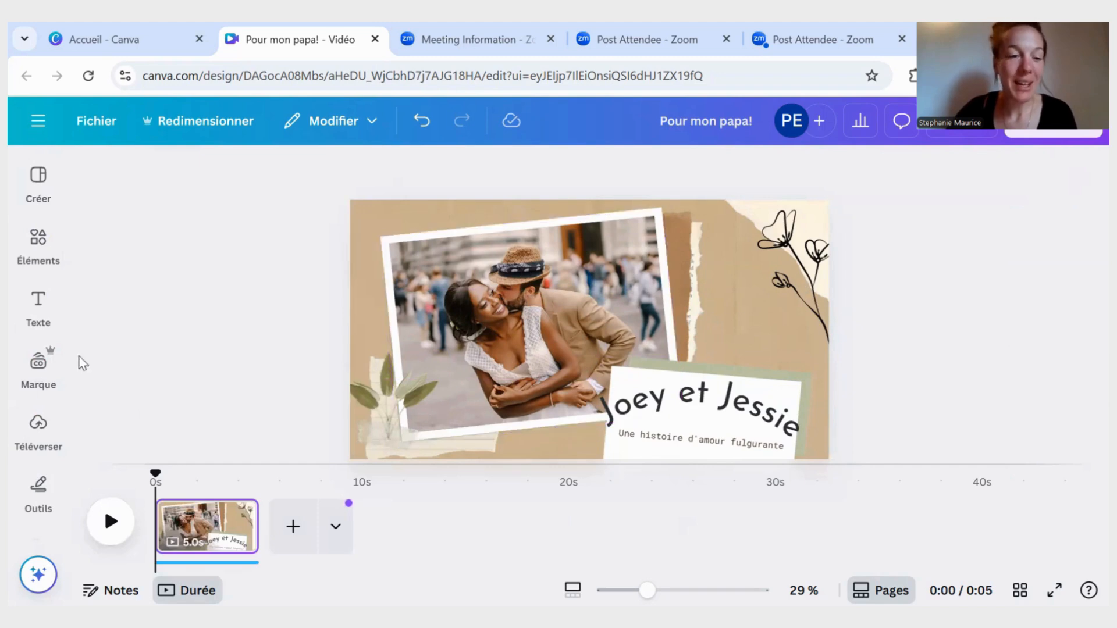
- Add the uploaded watercolour picture of two children as a separate image on the page and delete it
click(35, 426)
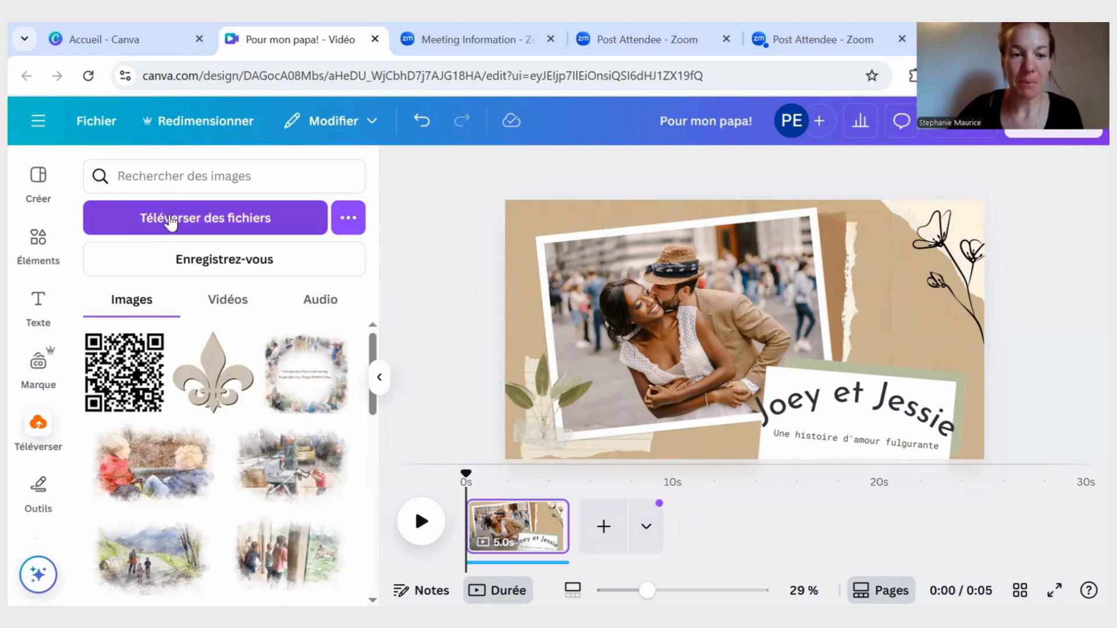
click(141, 478)
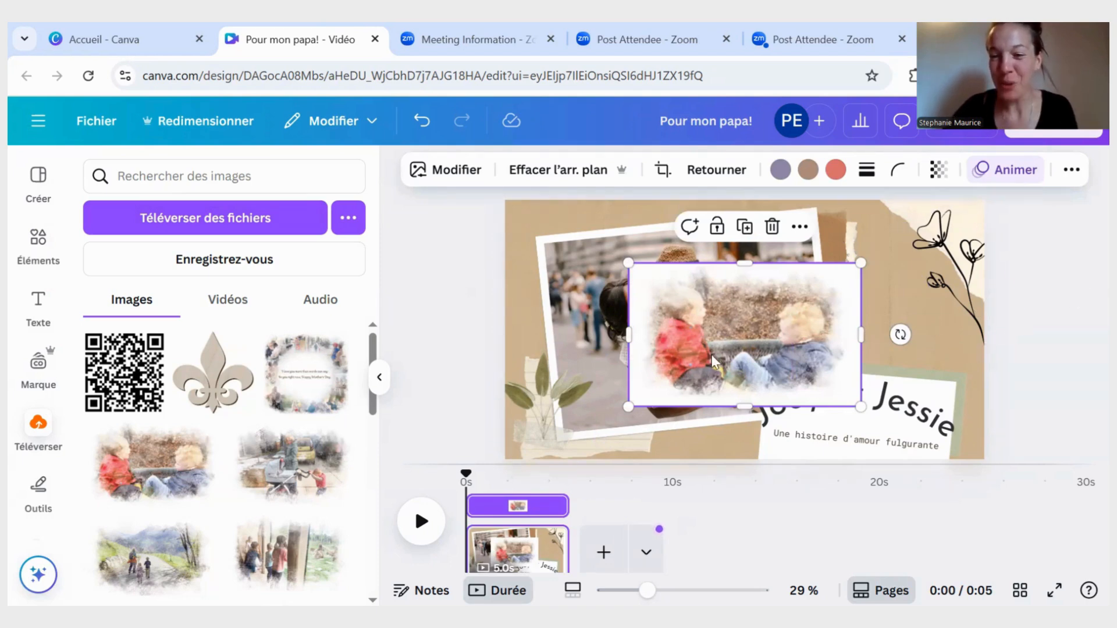
click(771, 227)
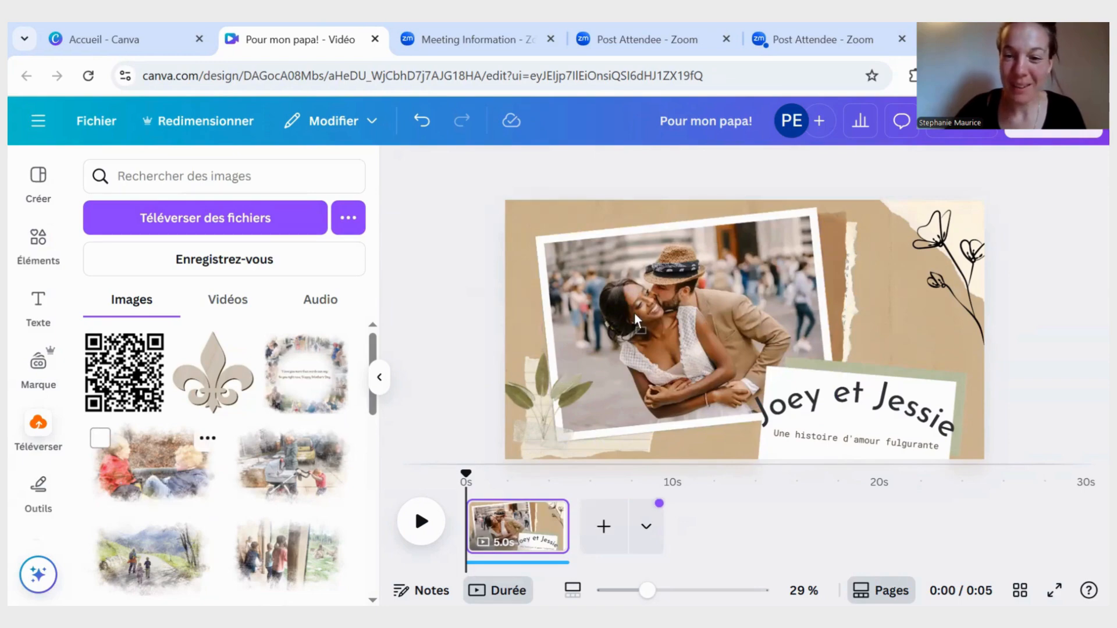
- Try replacing the framed couple's photo with the uploaded picture of the two children, and undo the replacement
drag(634, 312, 634, 313)
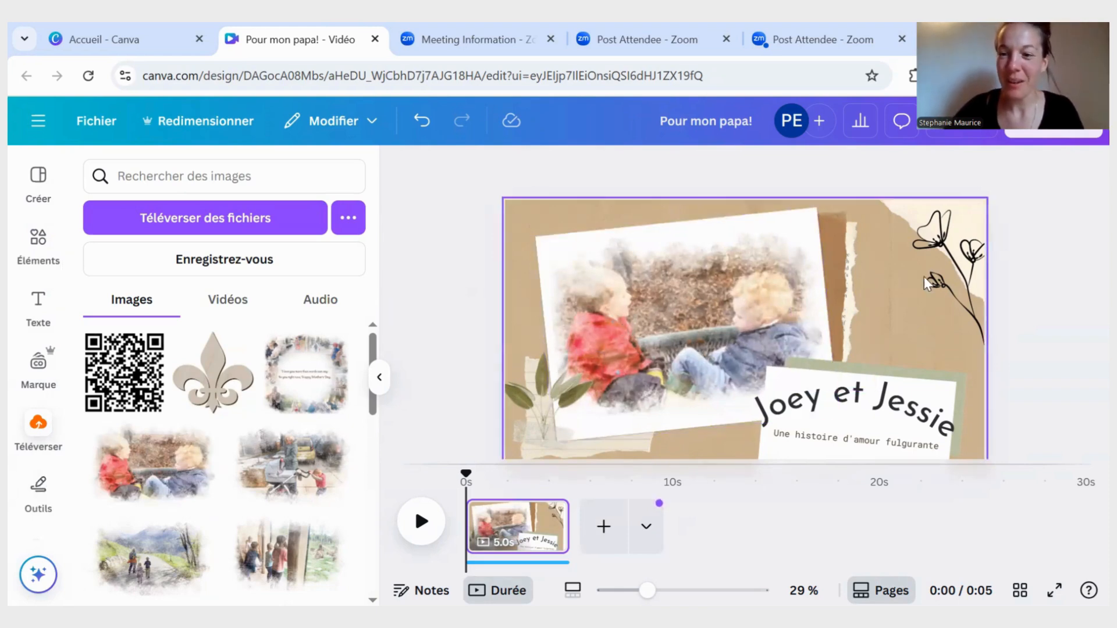
click(782, 306)
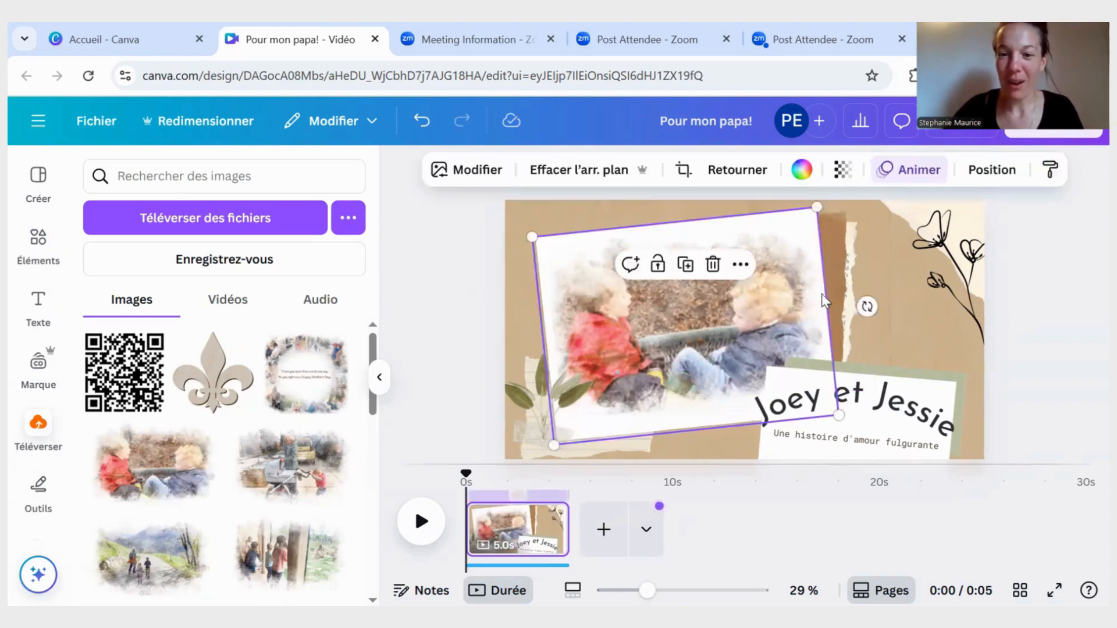
click(992, 171)
scroll(262, 460, down, 3)
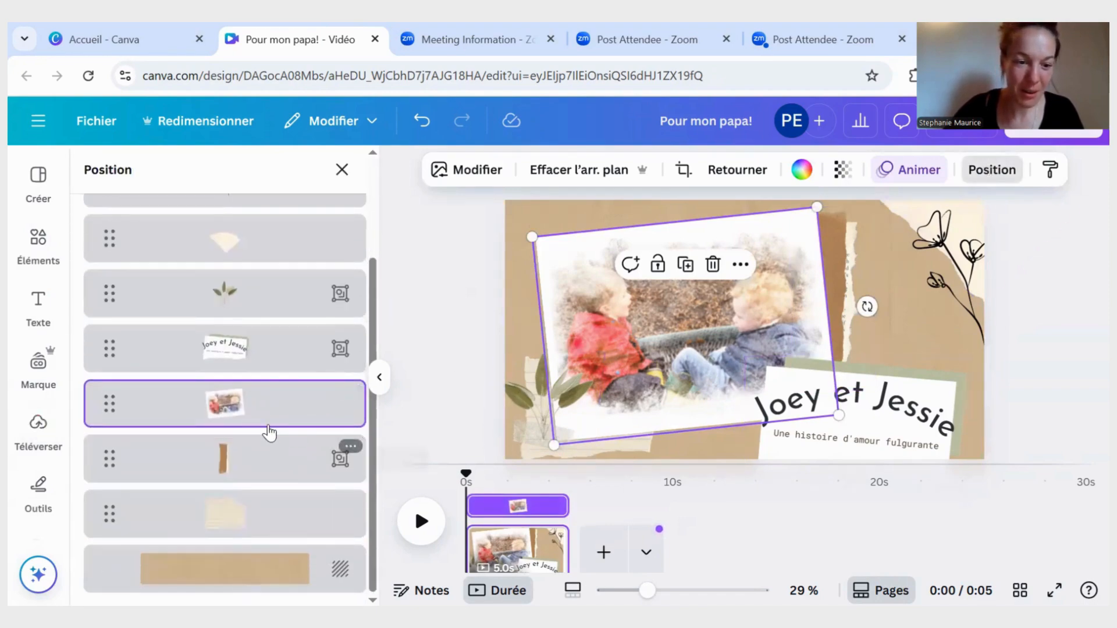
scroll(267, 428, up, 2)
scroll(244, 358, up, 1)
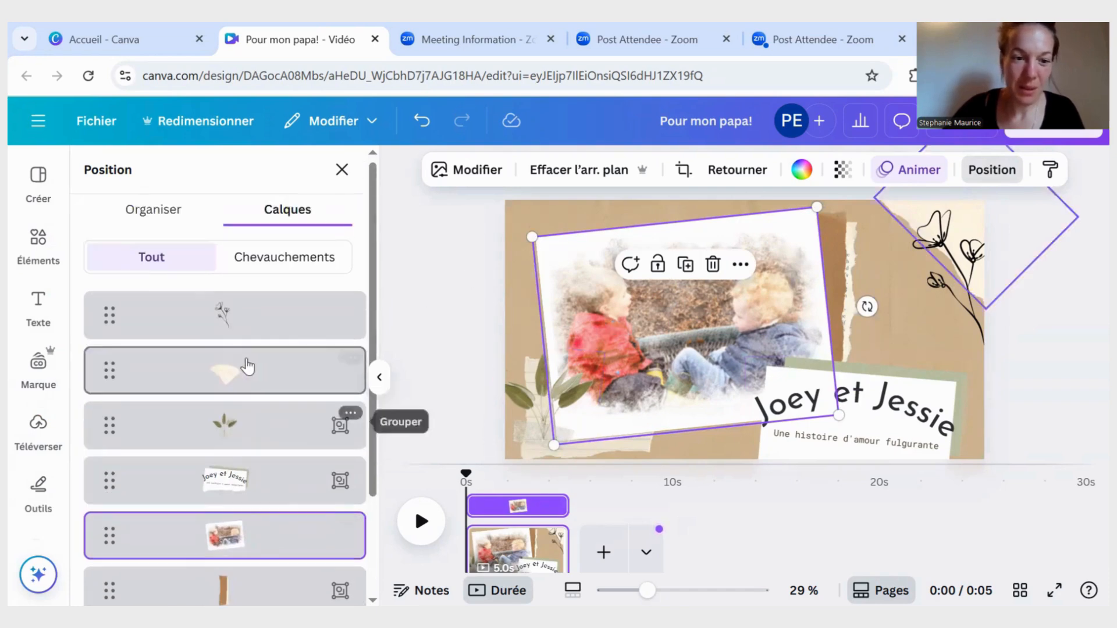
click(423, 121)
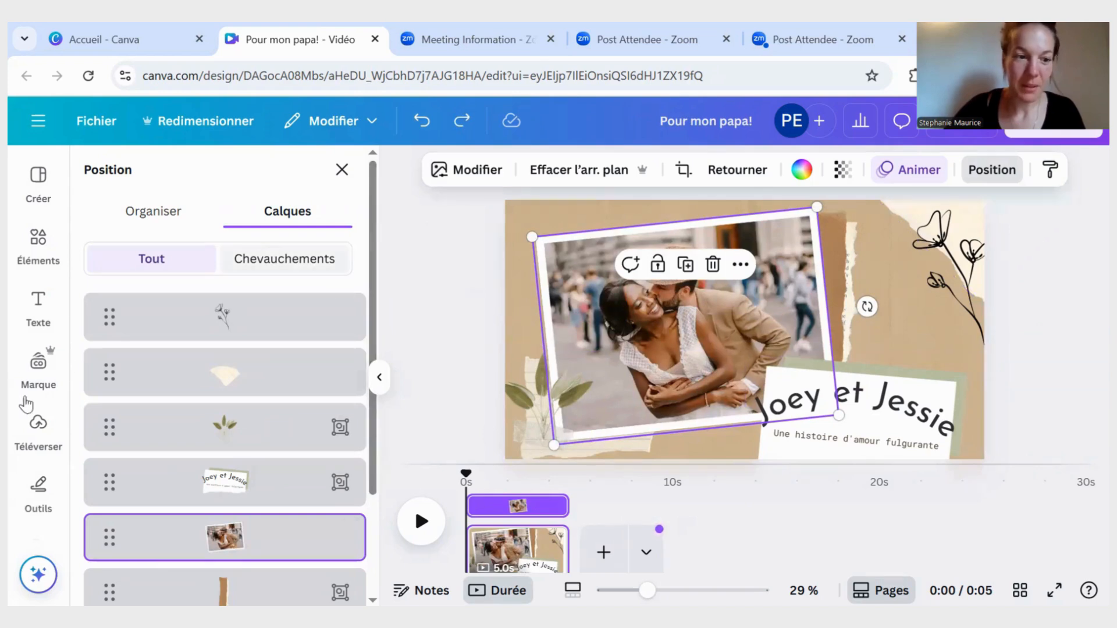
- Fill the tilted photo frame with the uploaded watercolour picture of the two children in place of the couple's photo
click(41, 442)
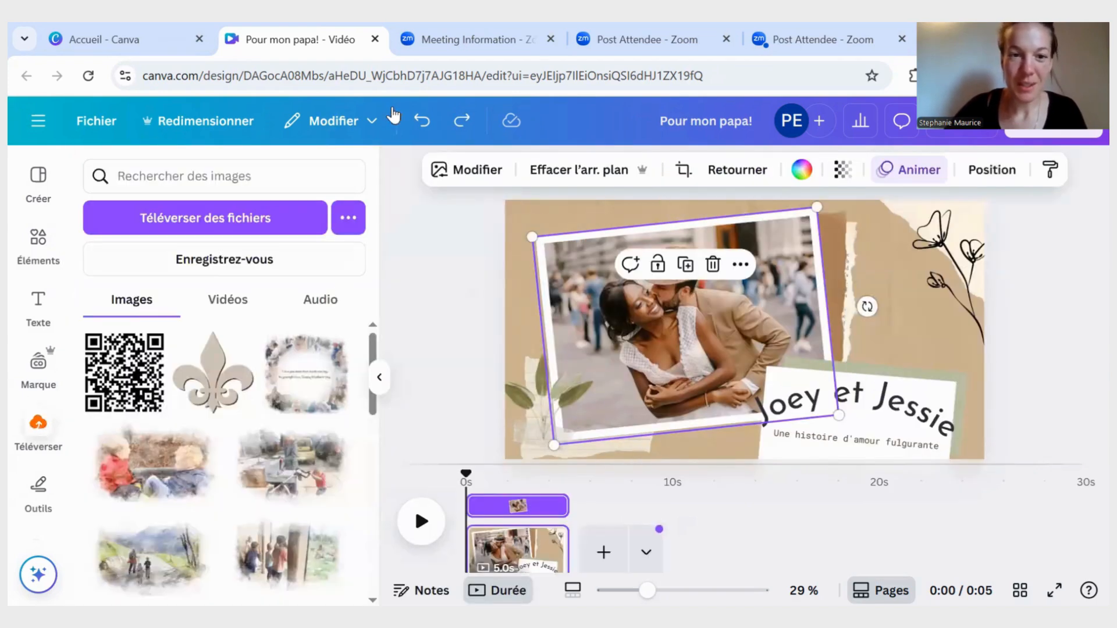
click(425, 119)
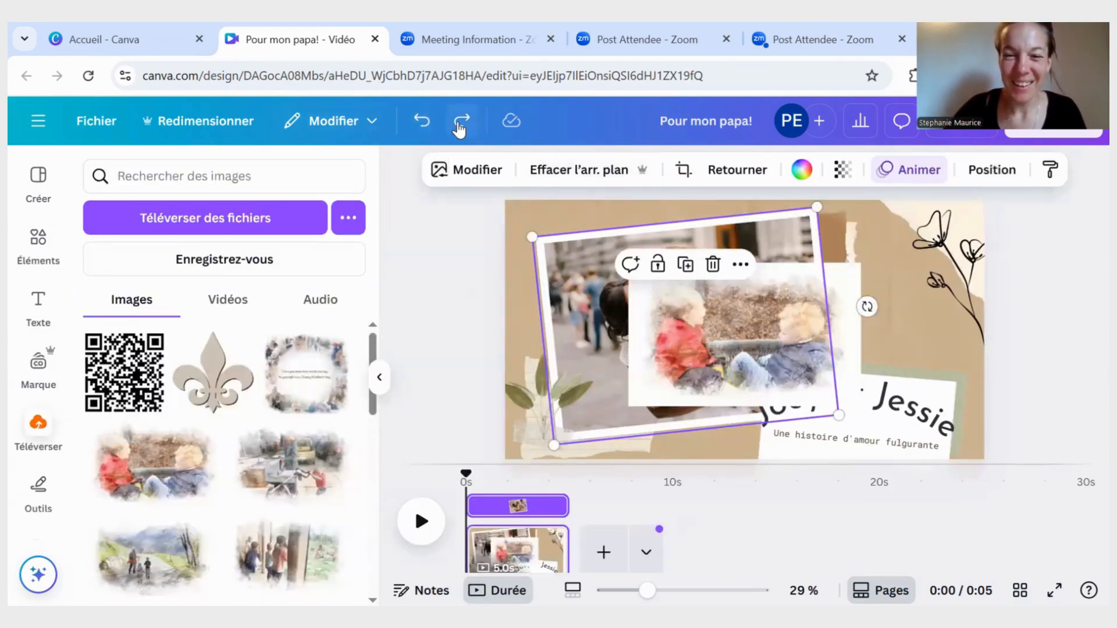
click(461, 119)
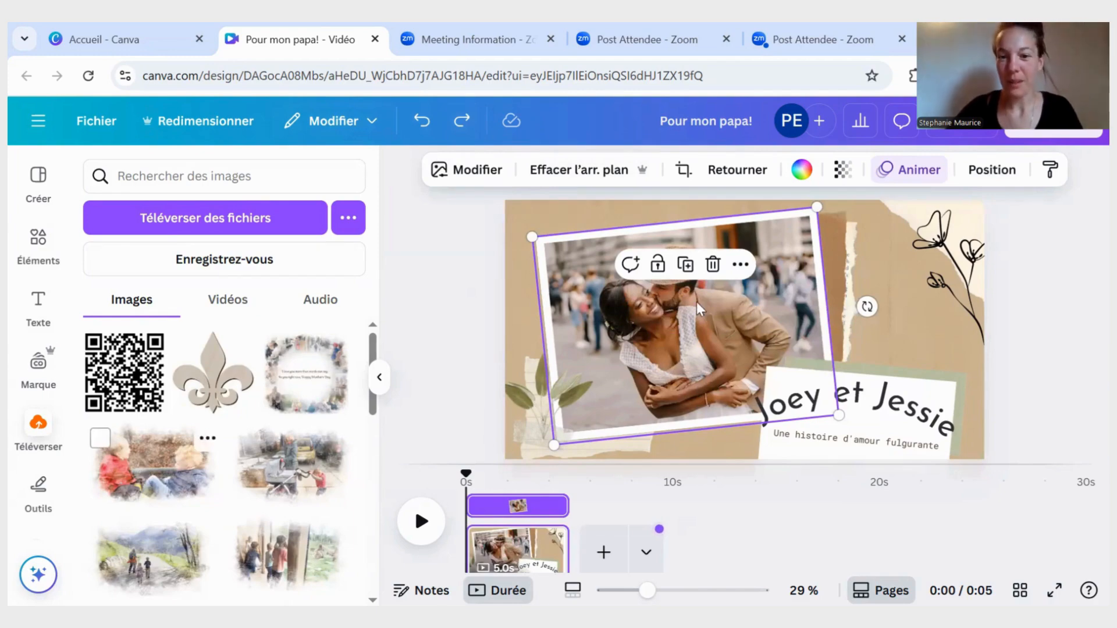
drag(154, 464, 700, 309)
click(1085, 307)
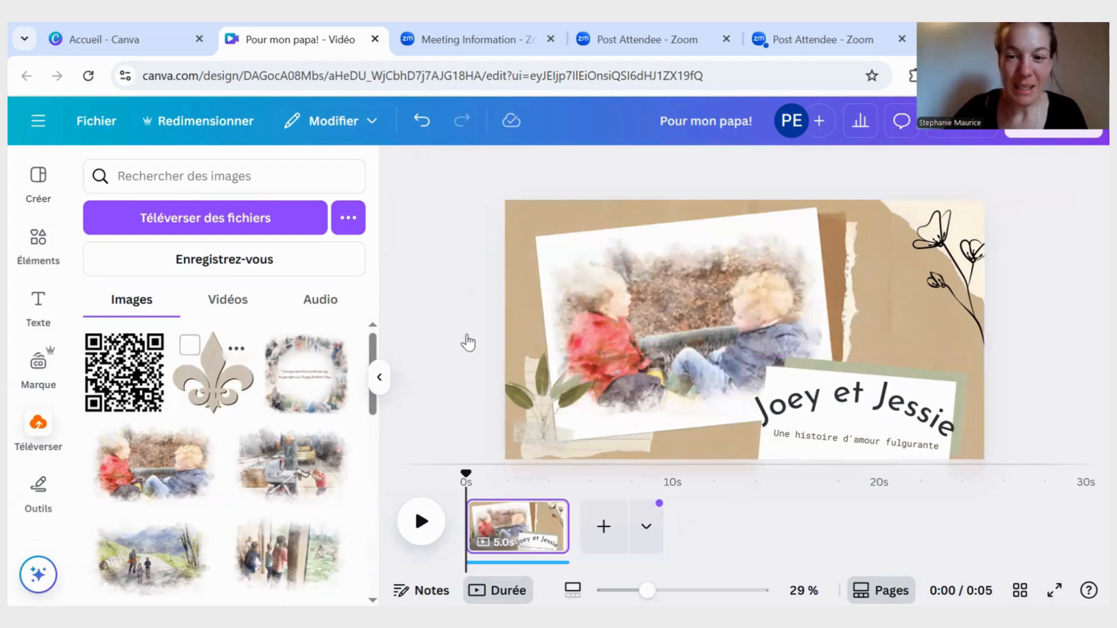
- Add a second page with the uploaded watercolour picture of the two children, enlarged to about 1812 by 1120
click(607, 528)
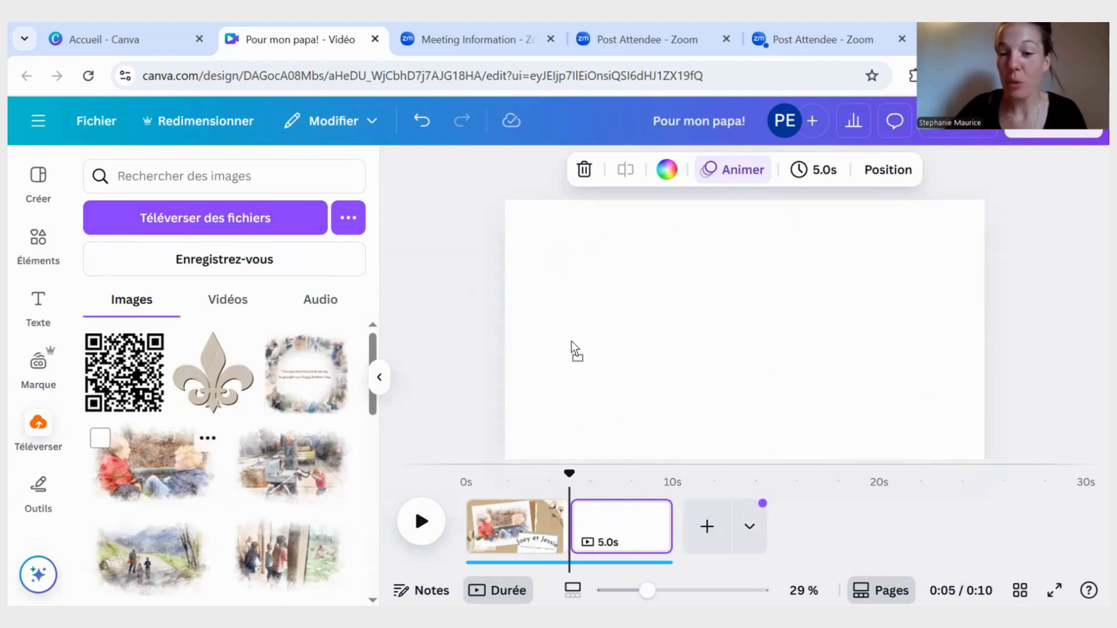
drag(571, 342, 686, 314)
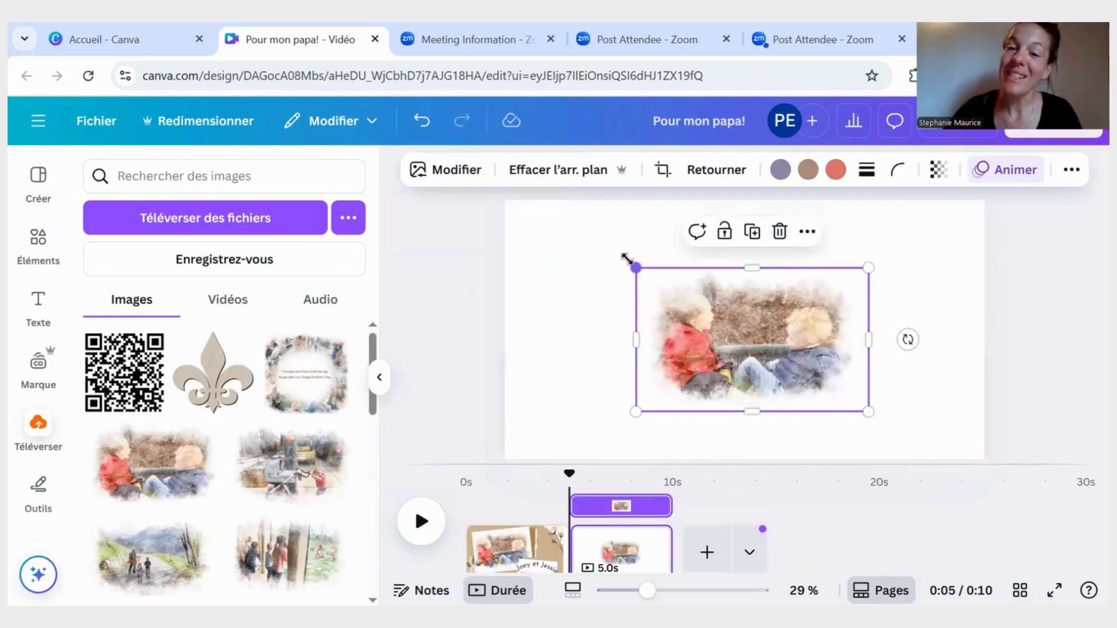
drag(627, 258, 531, 204)
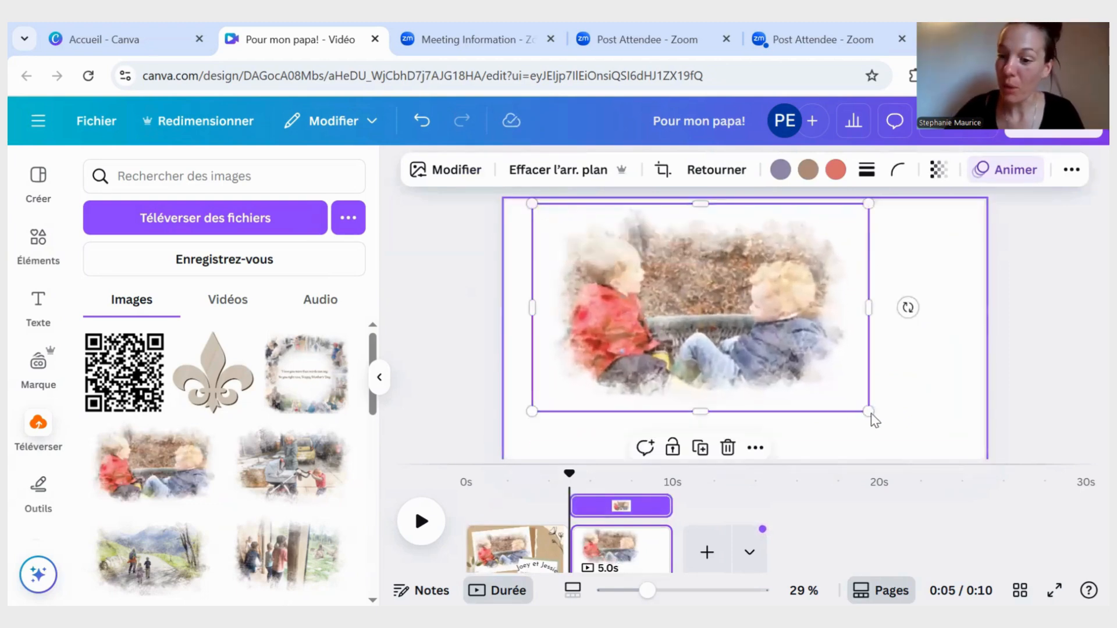
drag(866, 411, 914, 457)
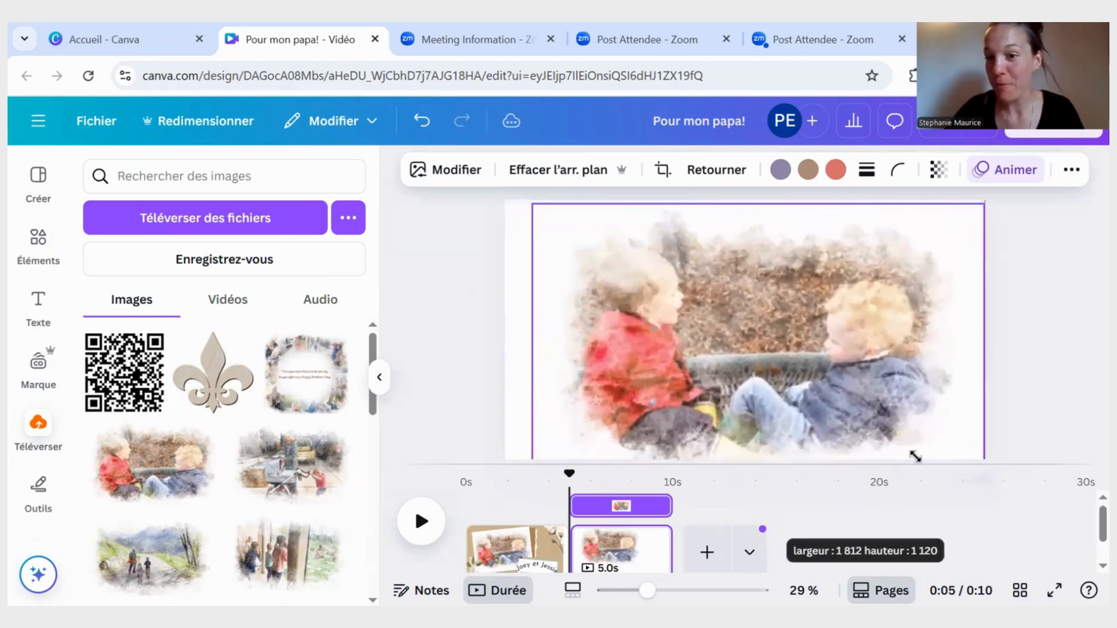
drag(911, 501, 909, 503)
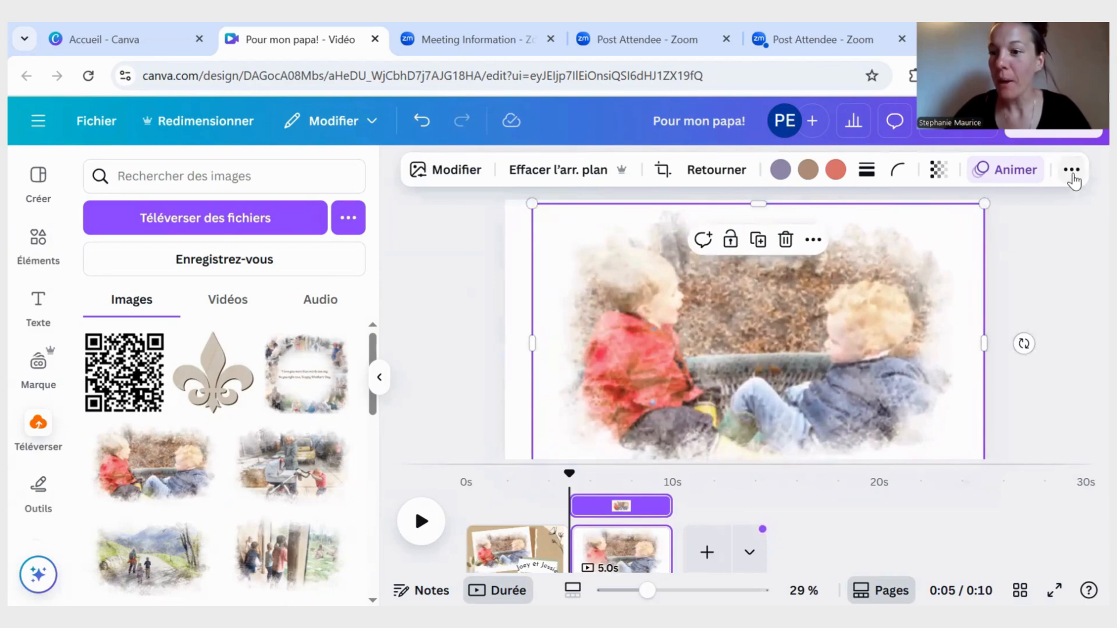
- Centre the children's picture on the page both vertically and horizontally
click(377, 389)
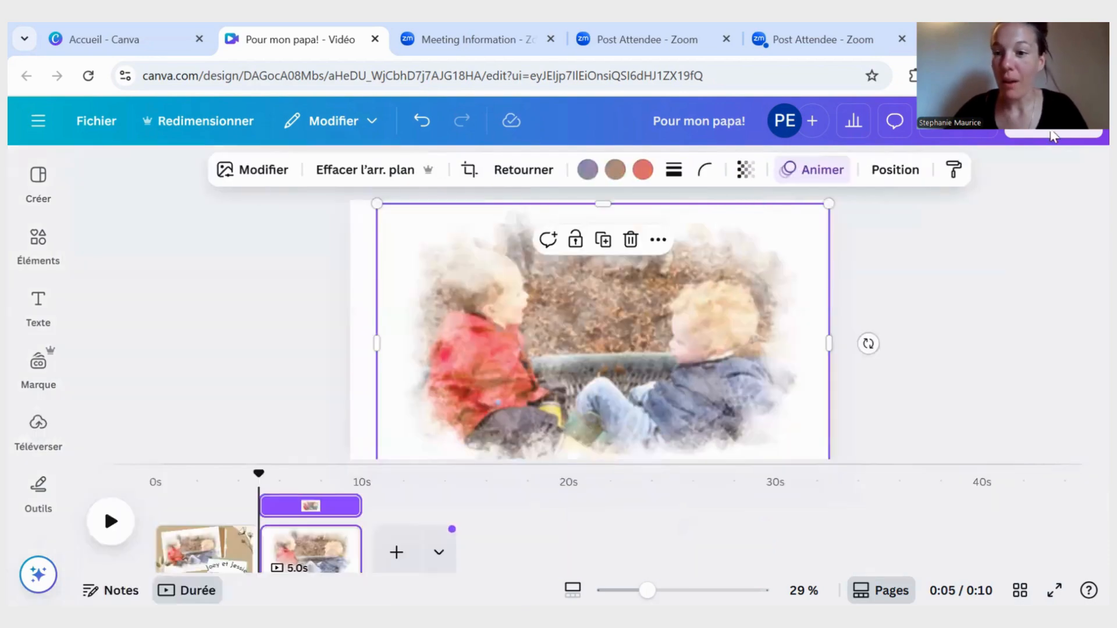
click(904, 178)
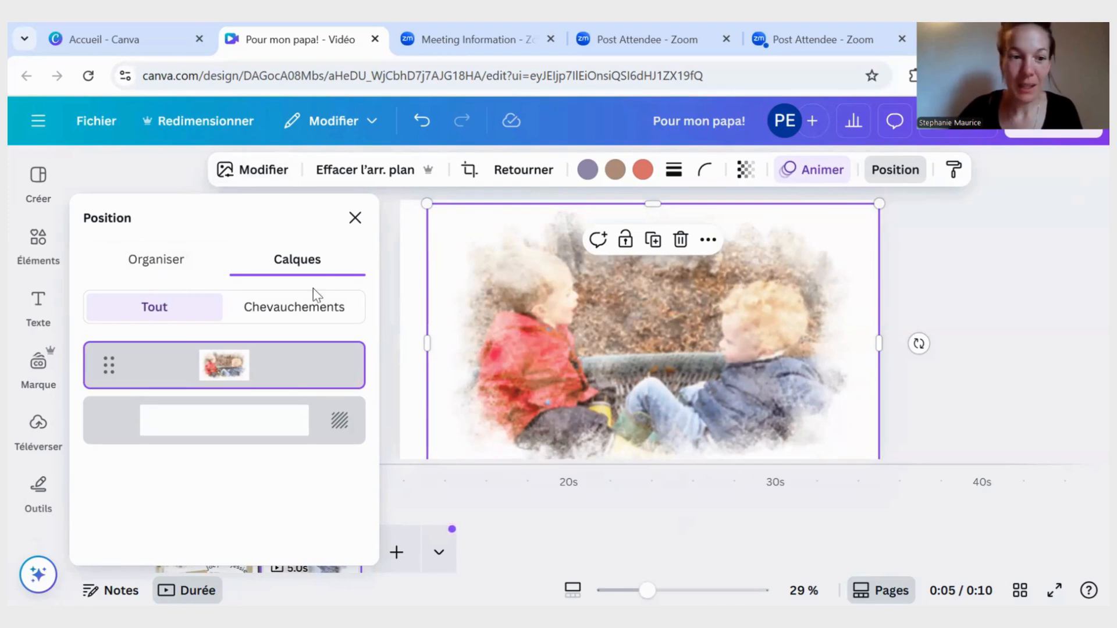
click(145, 257)
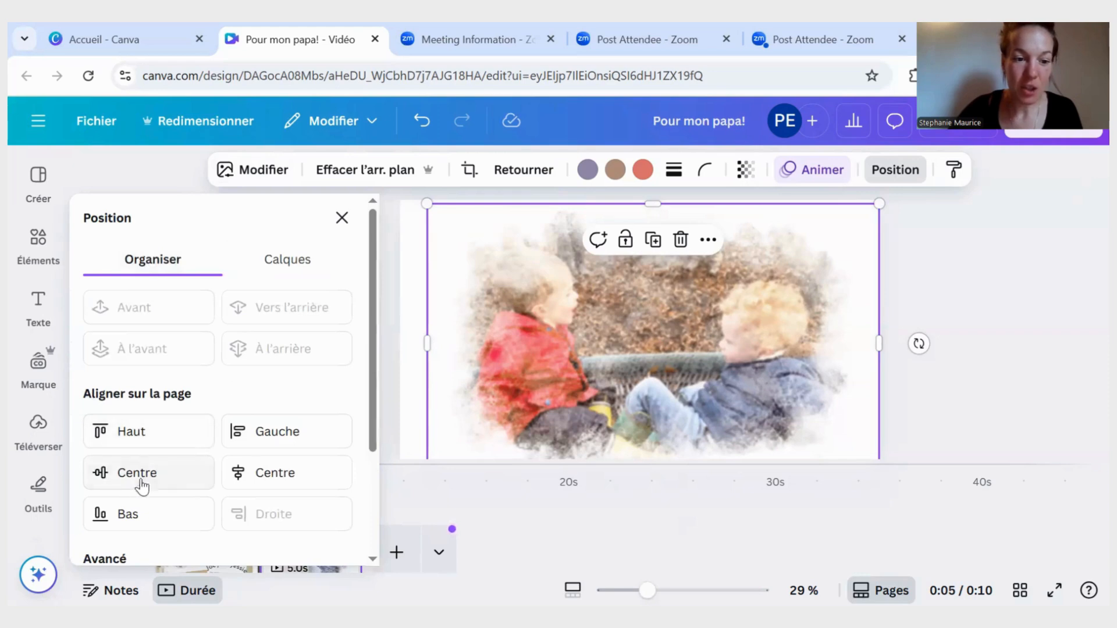
click(136, 482)
click(264, 473)
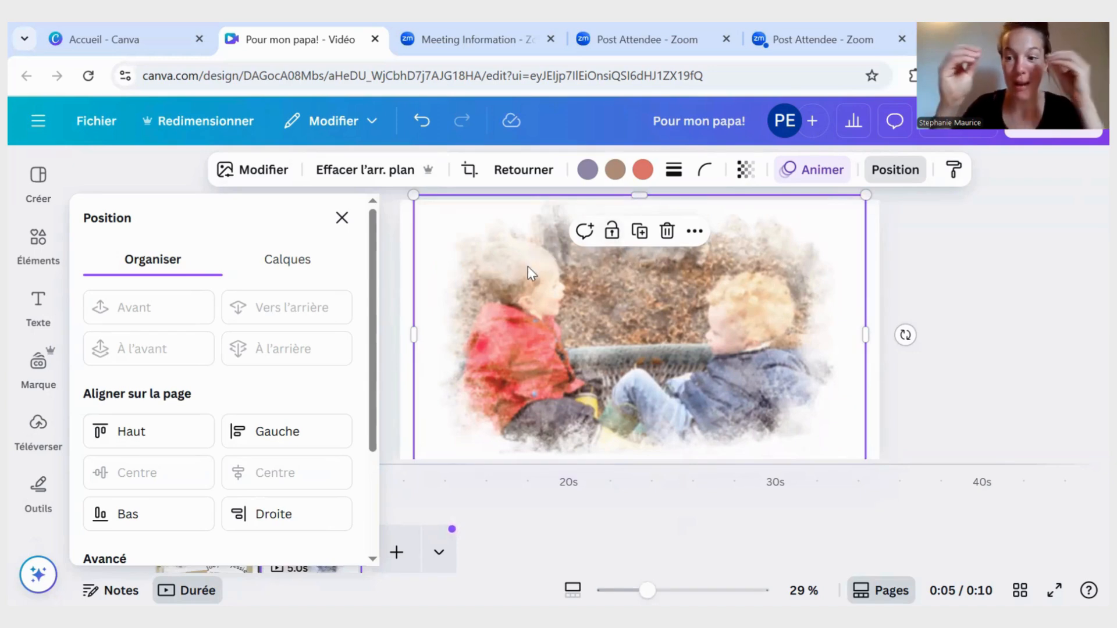
click(341, 219)
- Add a third page and place the uploaded 10.4 s video of the children dancing on it
click(396, 552)
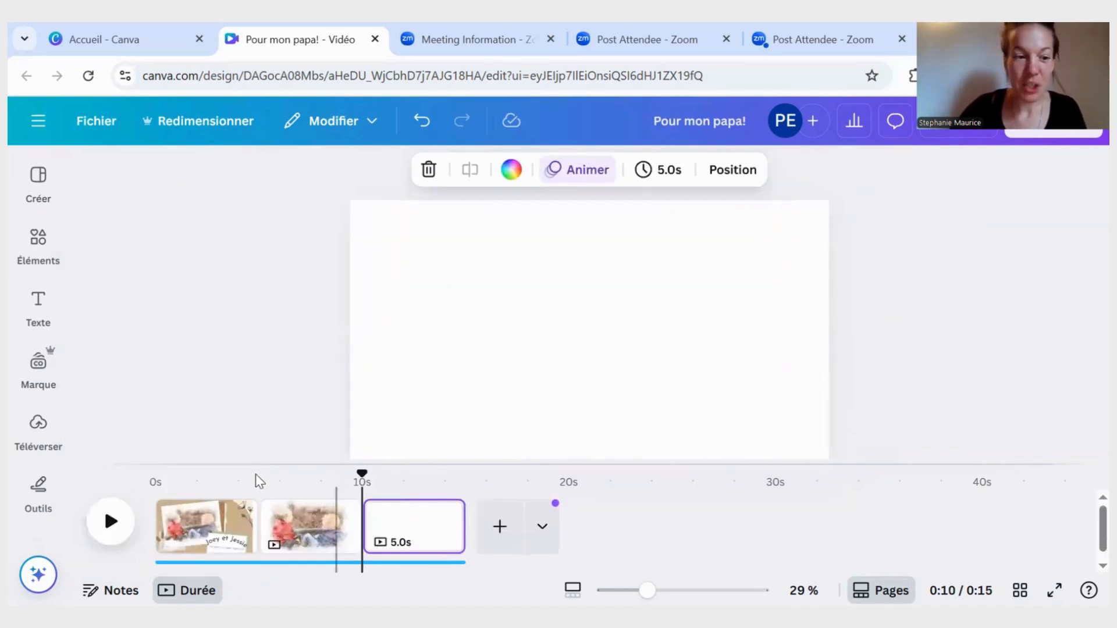
click(37, 424)
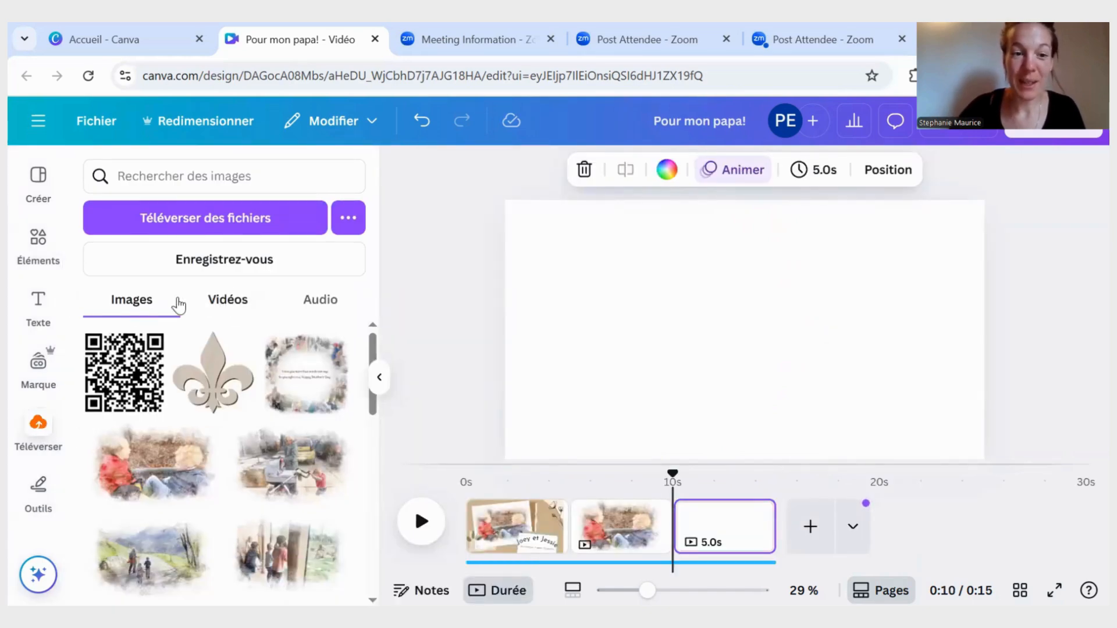
click(236, 308)
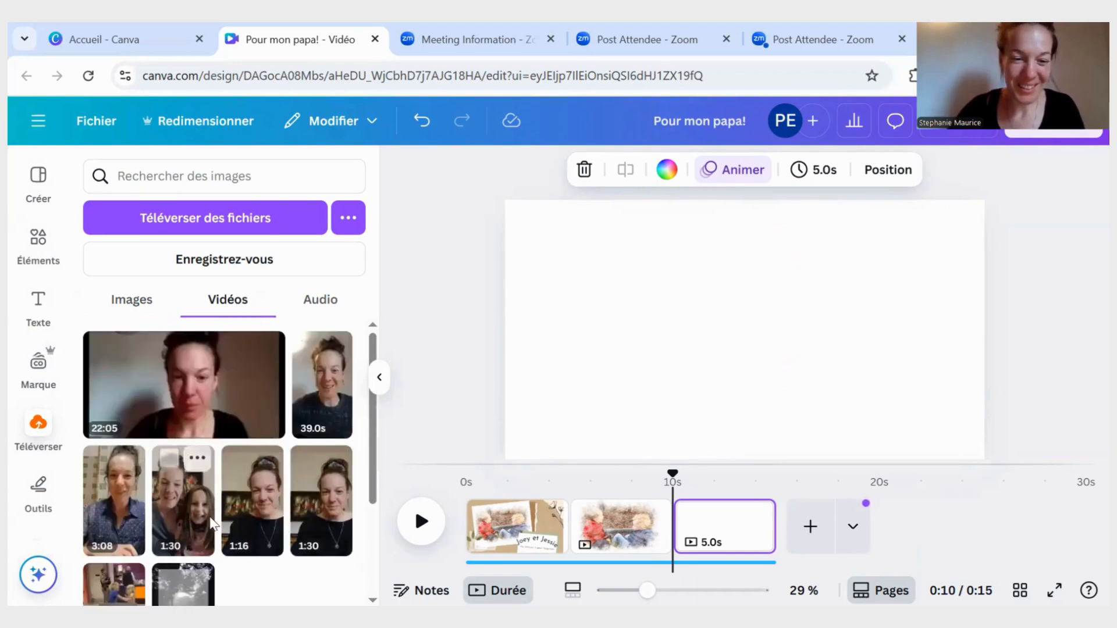
scroll(137, 512, down, 3)
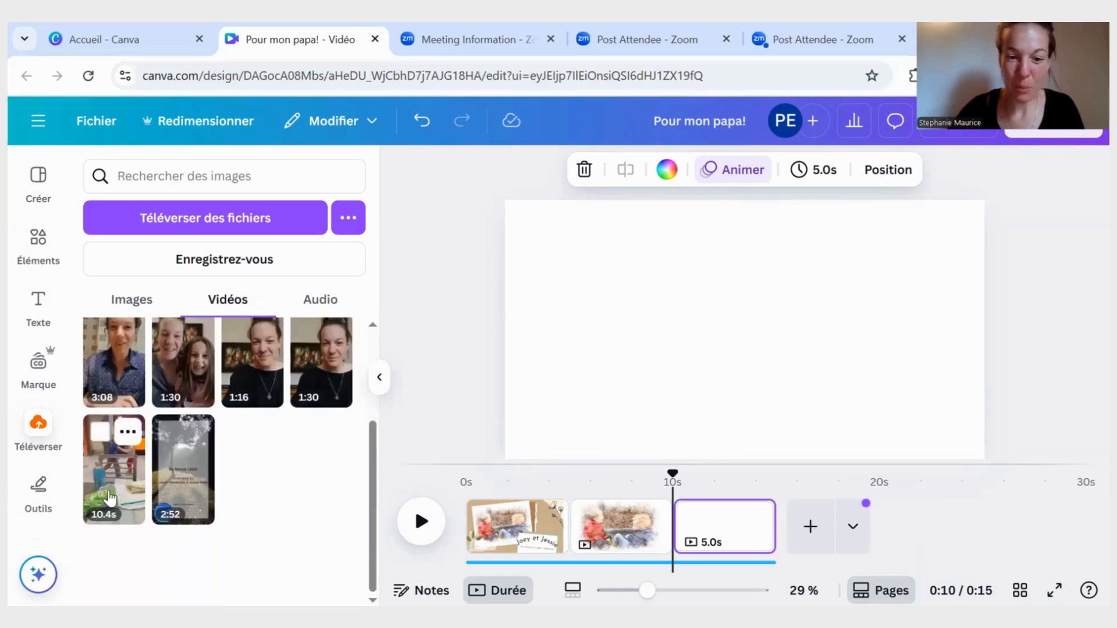
drag(659, 358, 712, 311)
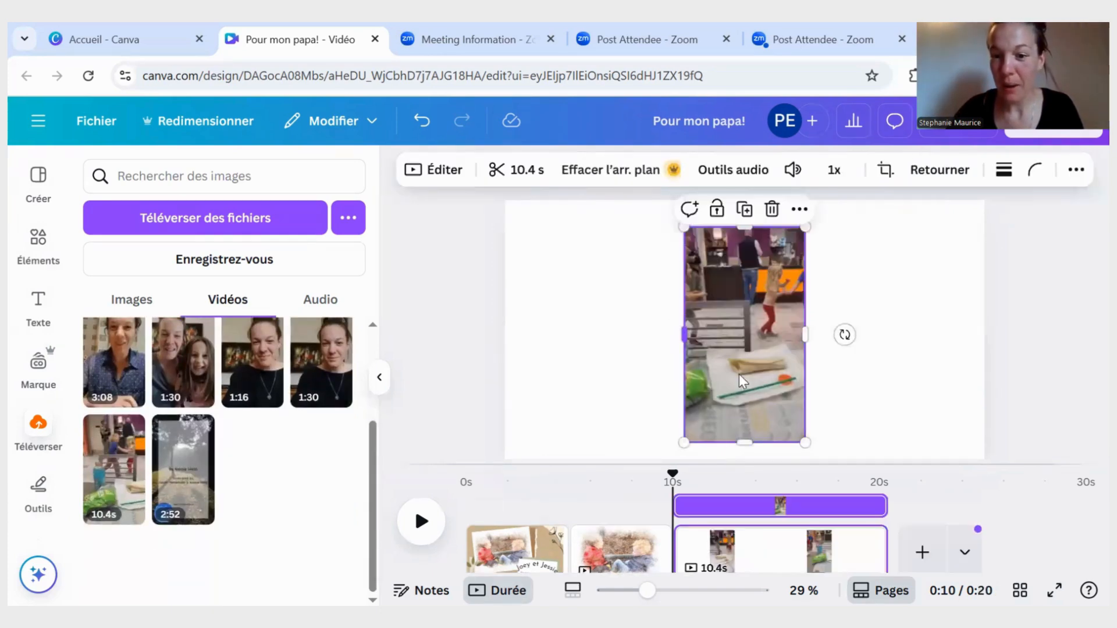
- Enlarge the dancing video until it spans the full height of the page
click(740, 331)
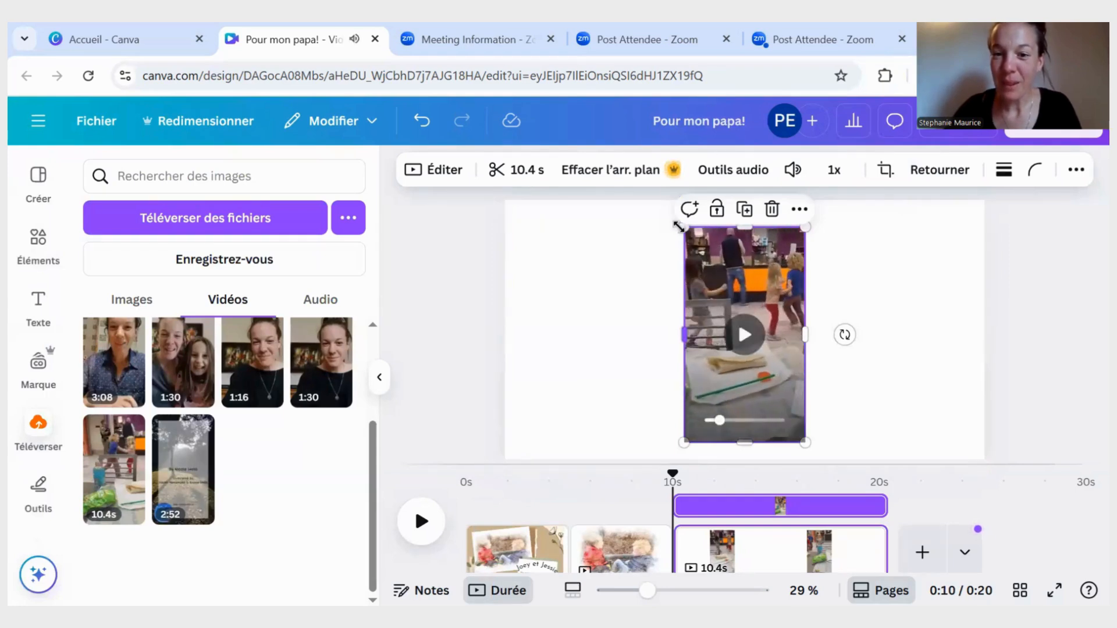
drag(648, 218, 635, 214)
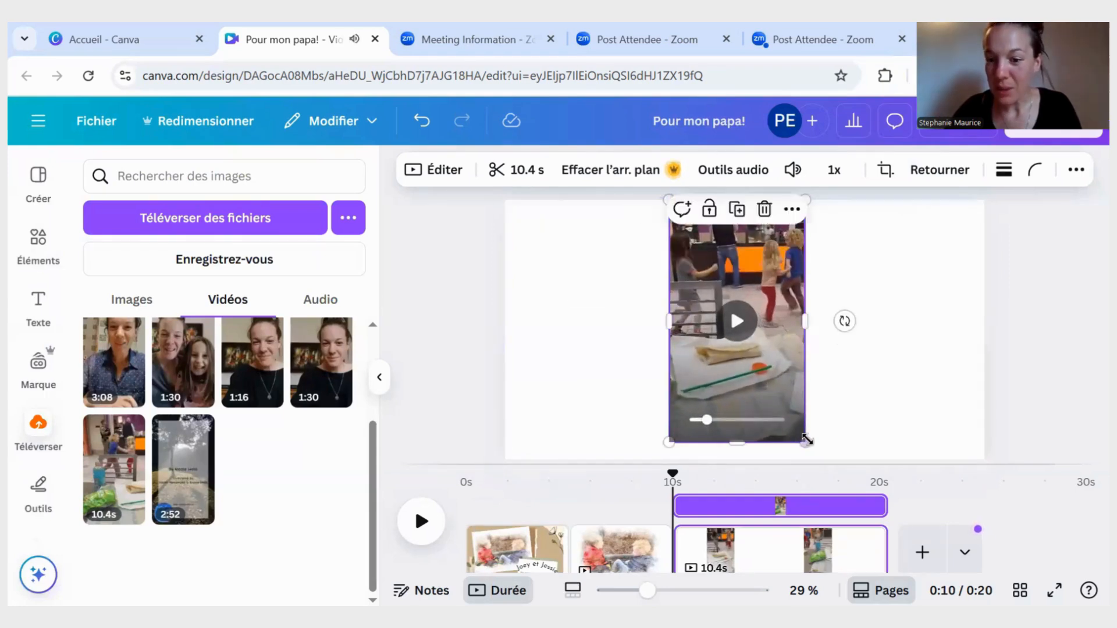
drag(806, 442, 824, 460)
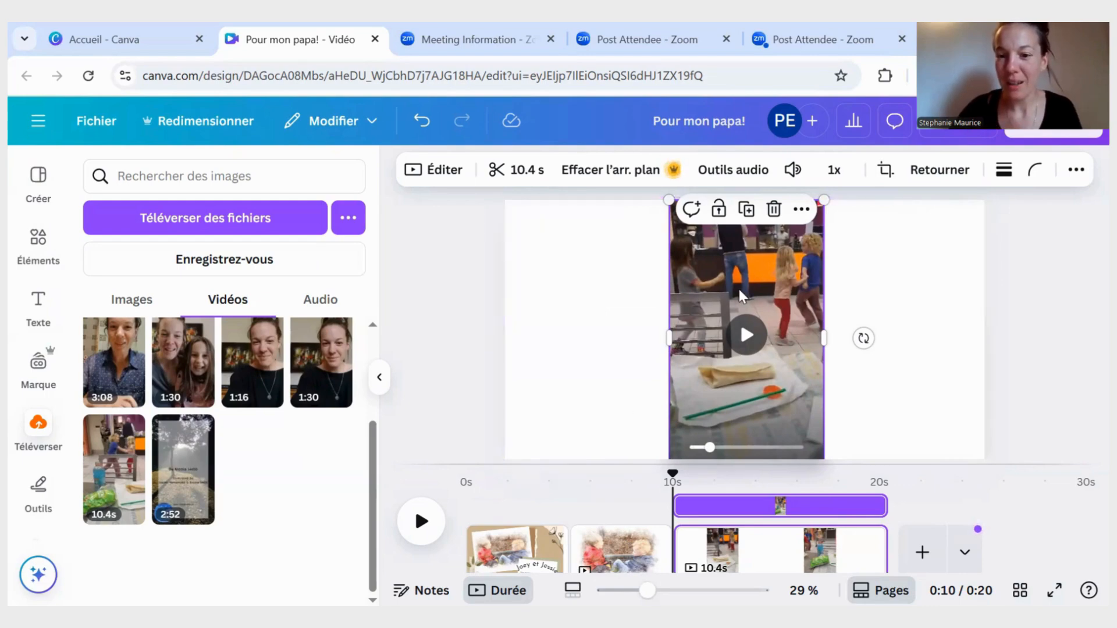
- Mute the dancing video's sound by setting its volume to 0, and move the playhead to 0:15
click(794, 172)
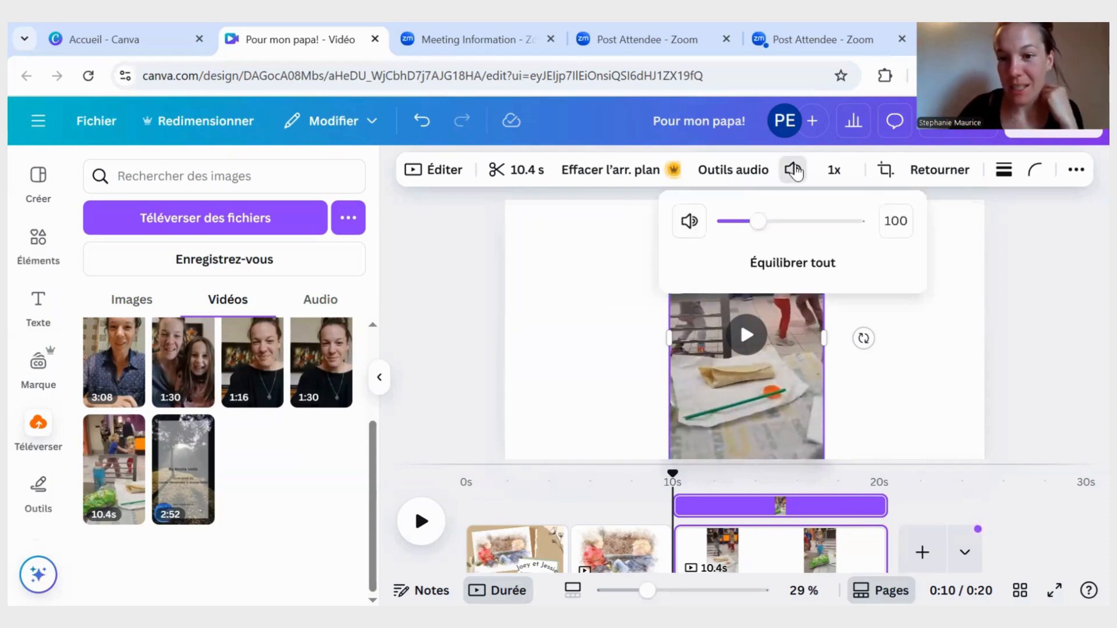
click(684, 224)
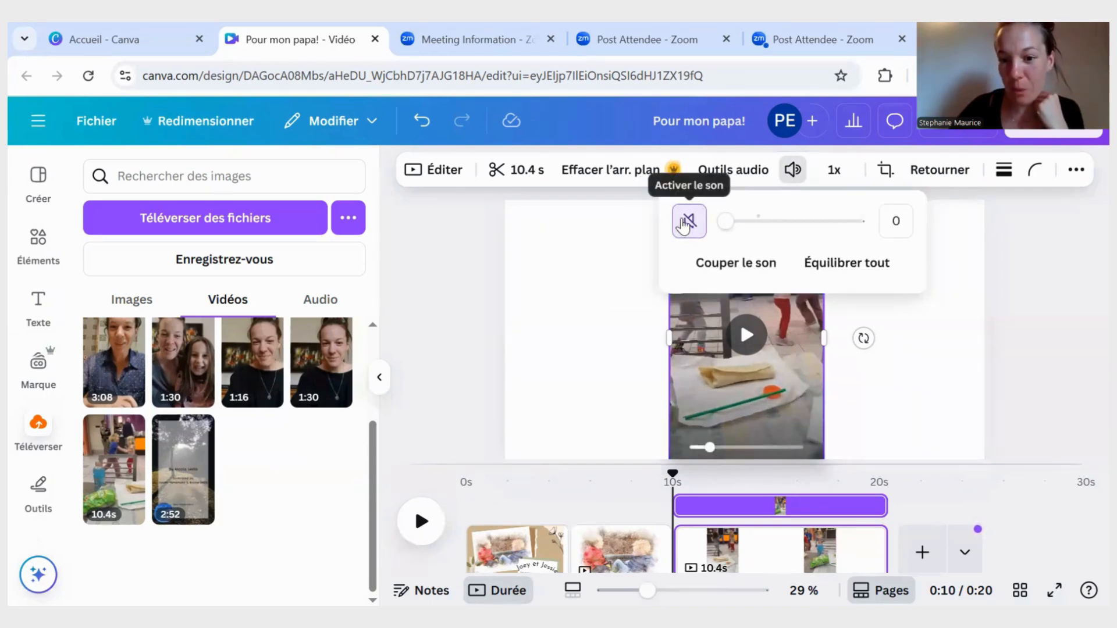
click(794, 559)
click(794, 558)
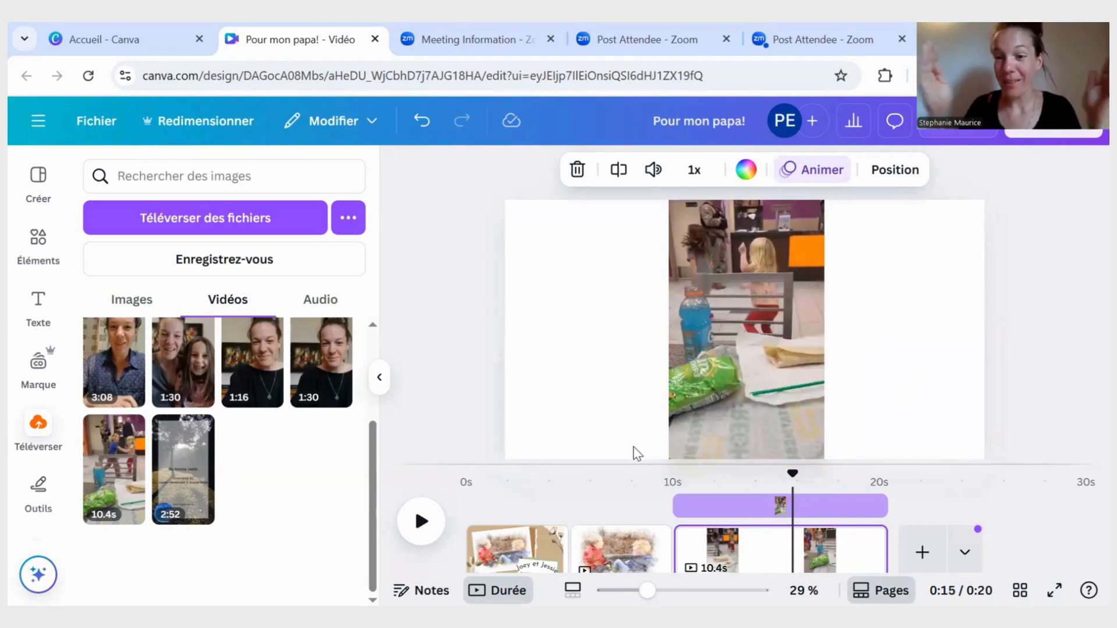
- Trim the dancing video slightly at its start and end to a length of 10.0 s
click(806, 347)
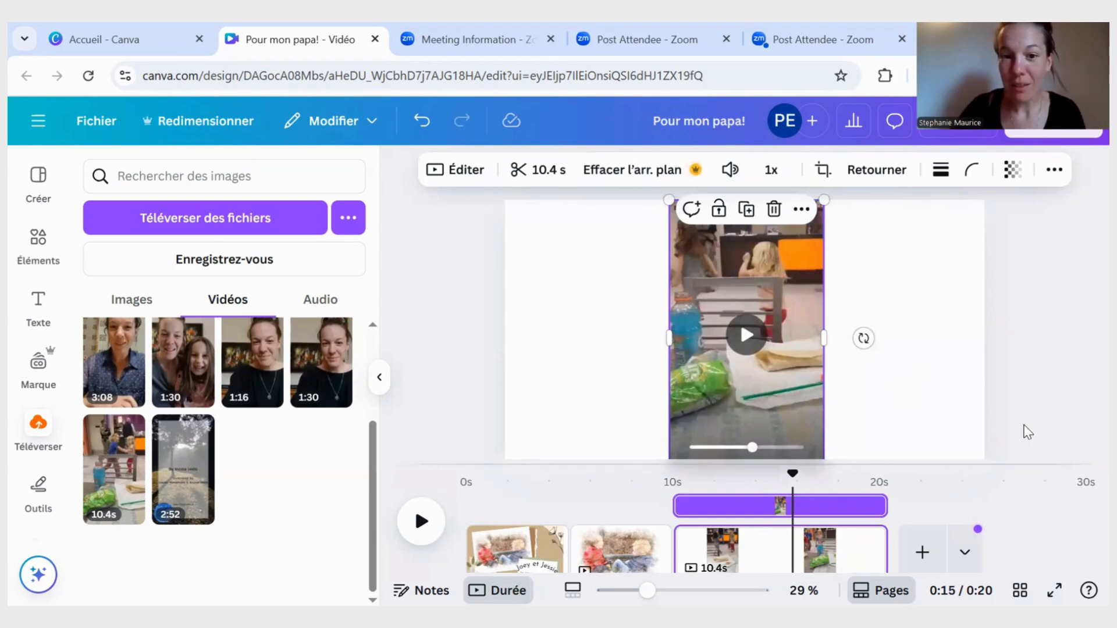
click(515, 172)
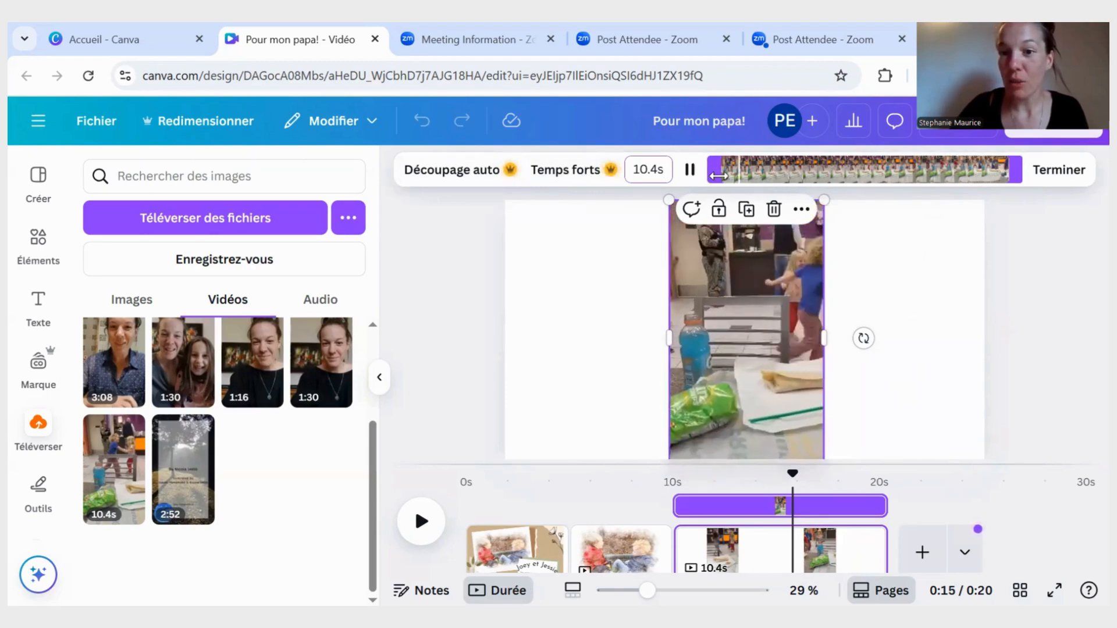
click(719, 175)
mouse_move(719, 175)
mouse_down()
mouse_move(779, 178)
mouse_move(713, 178)
mouse_up()
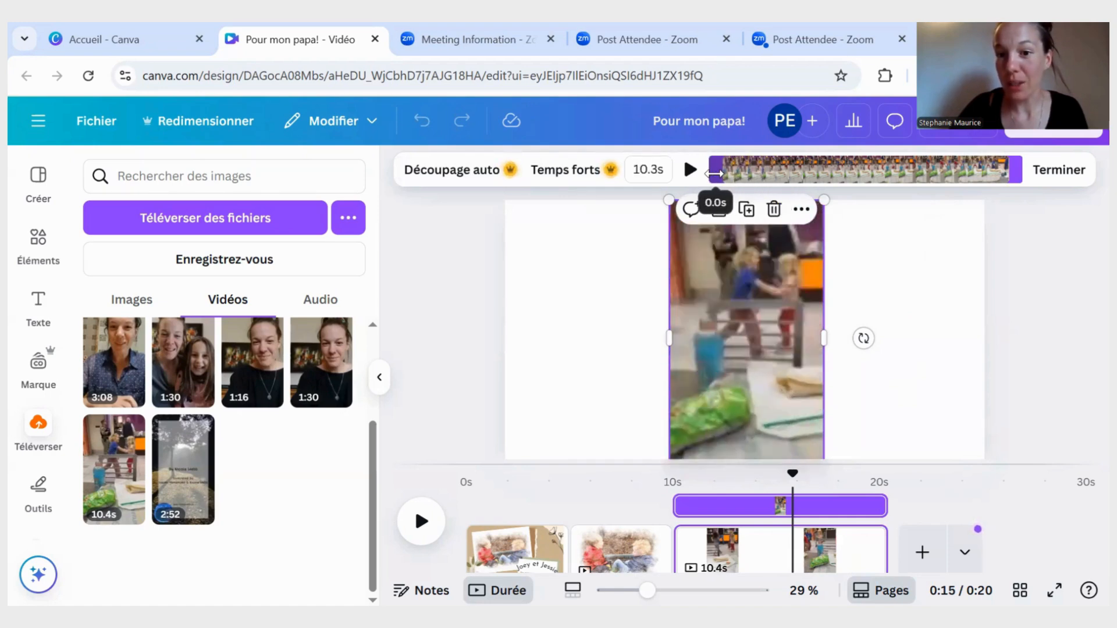
click(1017, 179)
mouse_move(1017, 179)
mouse_down()
mouse_move(941, 179)
mouse_move(1005, 180)
mouse_up()
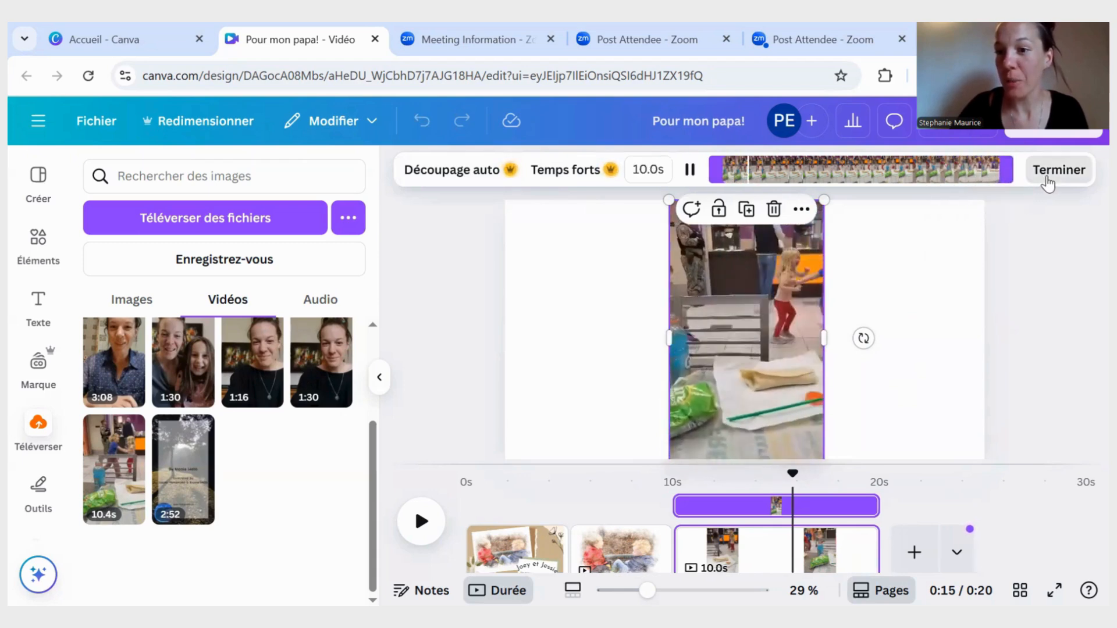
click(1047, 174)
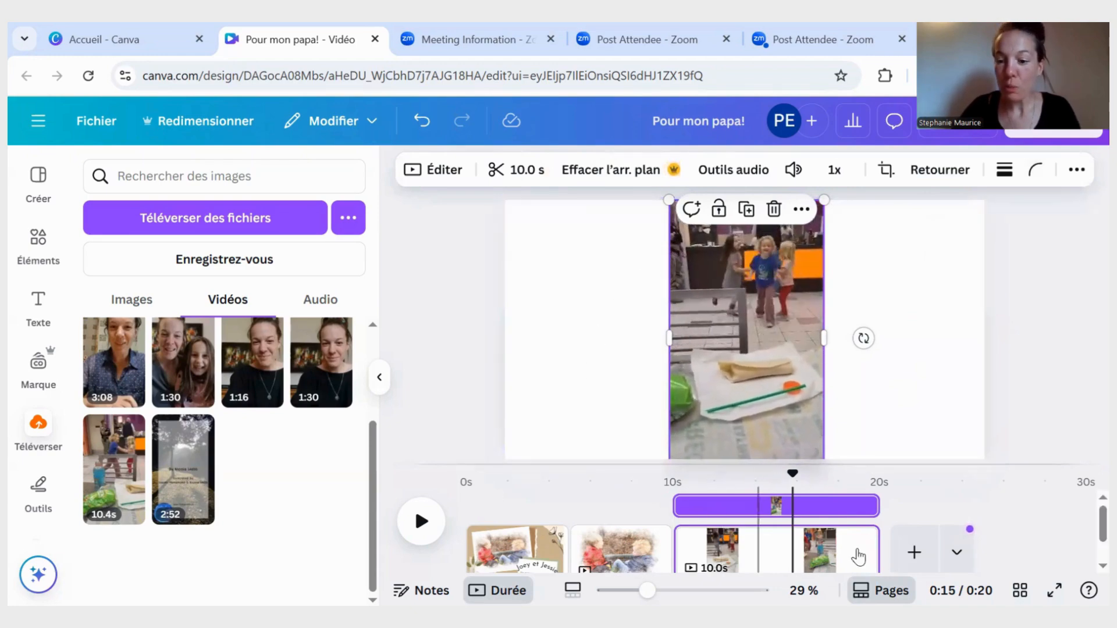
- Extend the video page's end on the timeline to 10.3 s, and shorten it from its start to 8.4 s
click(379, 377)
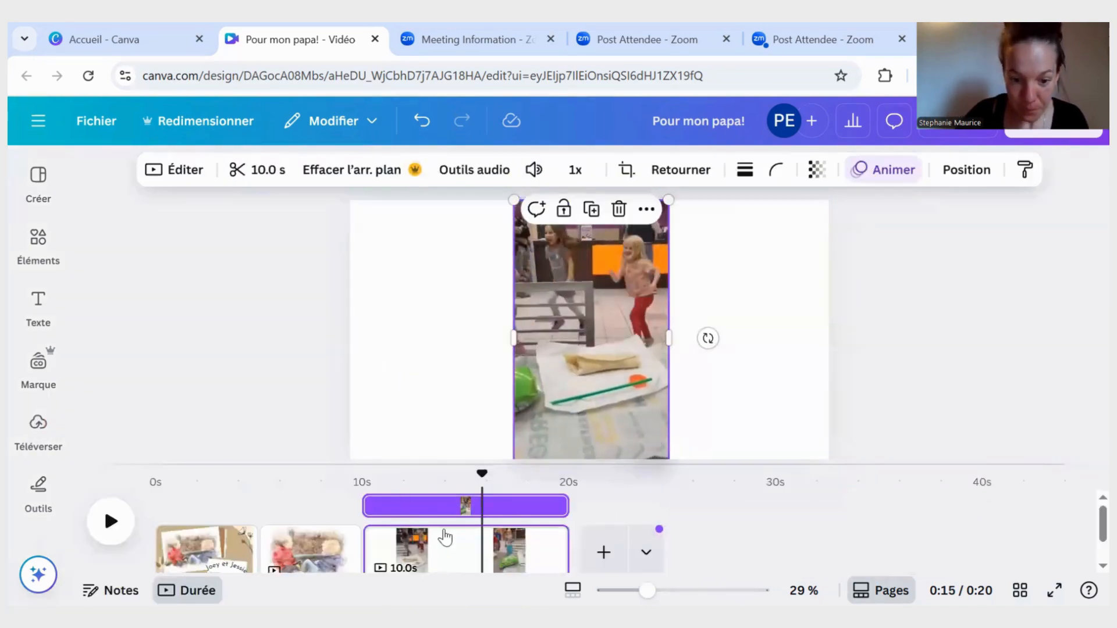
mouse_move(565, 550)
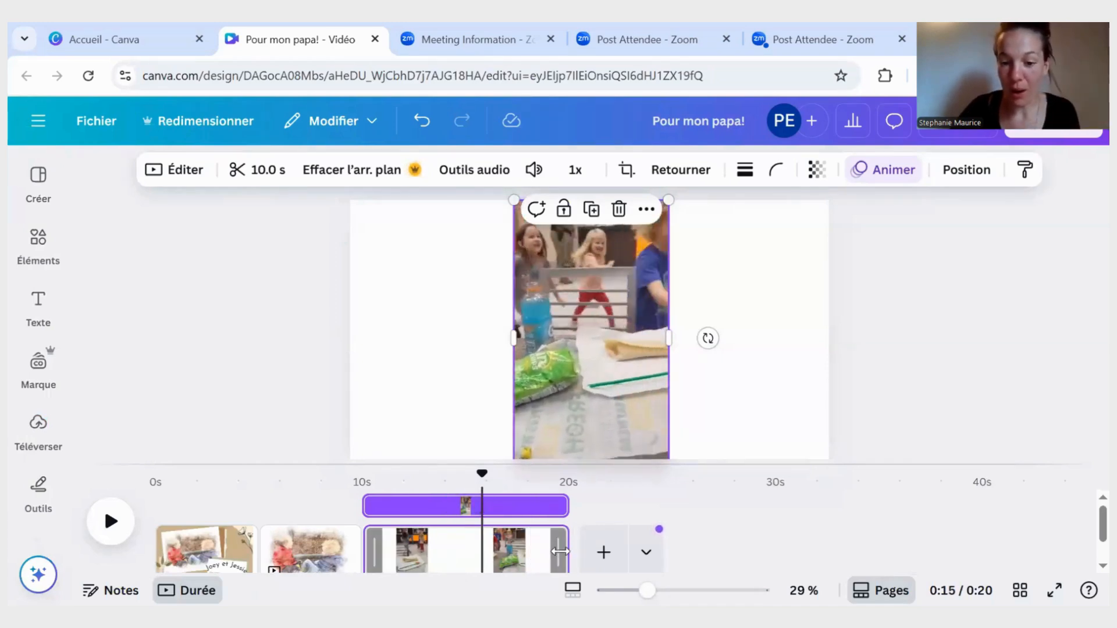
mouse_move(559, 551)
mouse_down()
mouse_move(526, 551)
mouse_move(577, 547)
mouse_up()
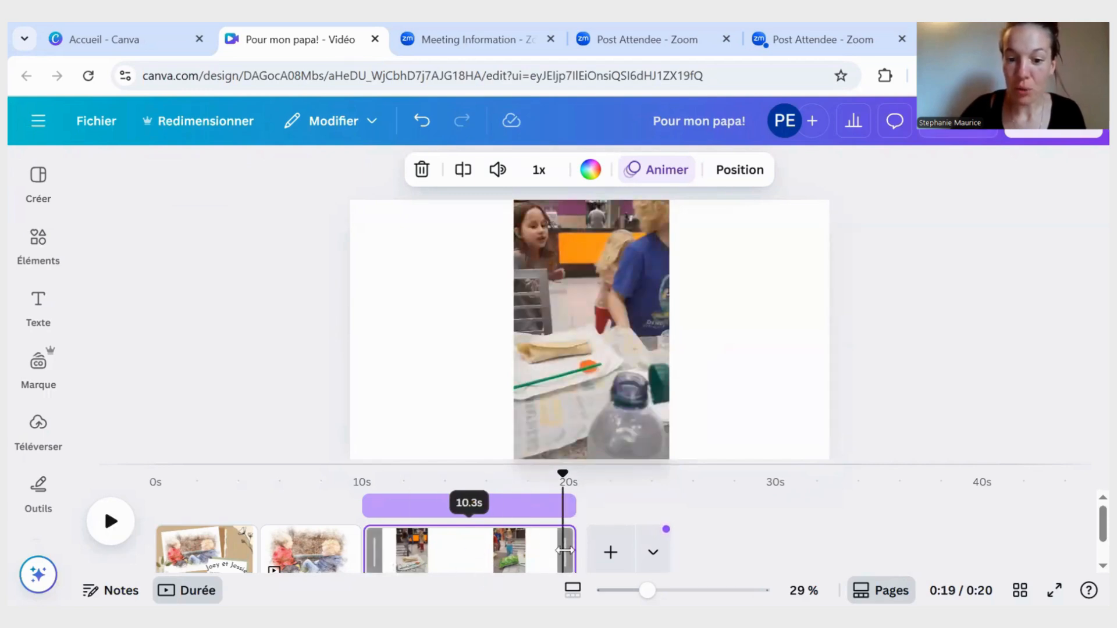
mouse_move(563, 550)
mouse_down()
mouse_move(528, 550)
mouse_move(573, 547)
mouse_up()
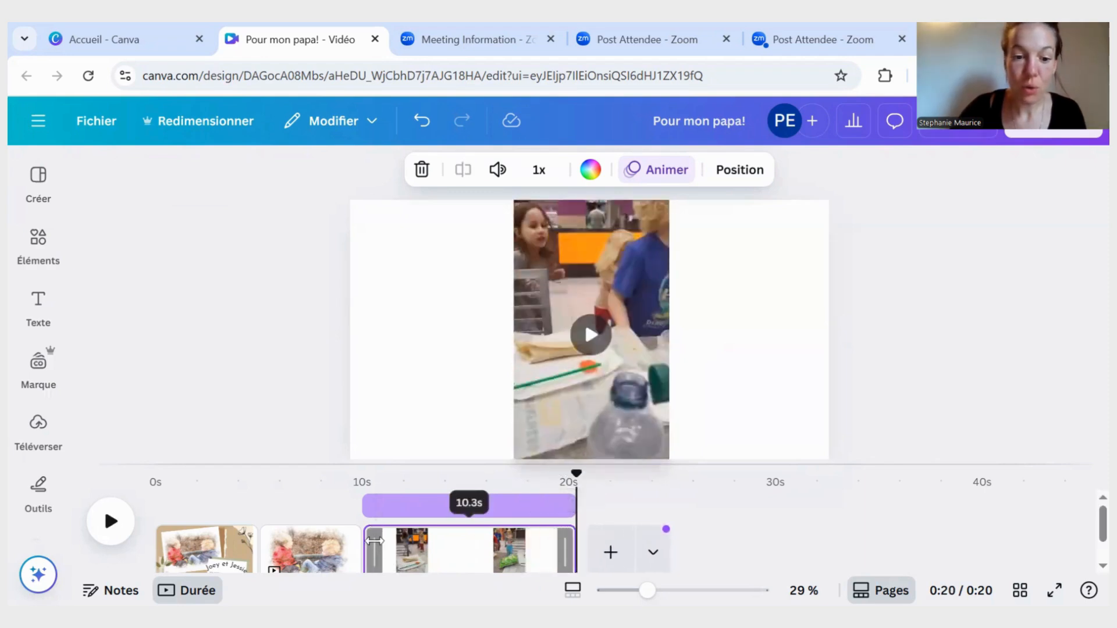
drag(375, 541, 414, 541)
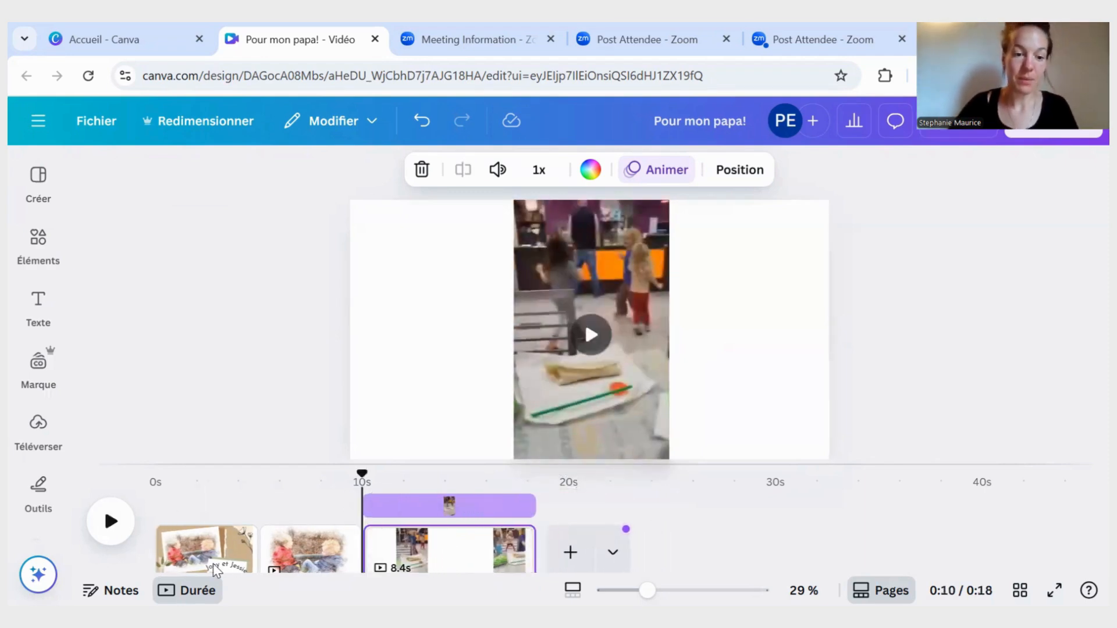
- Add the uploaded audio Bésame Mucho 4.mp3 as a second music track starting at 0 s, below the existing music
scroll(431, 548, down, 1)
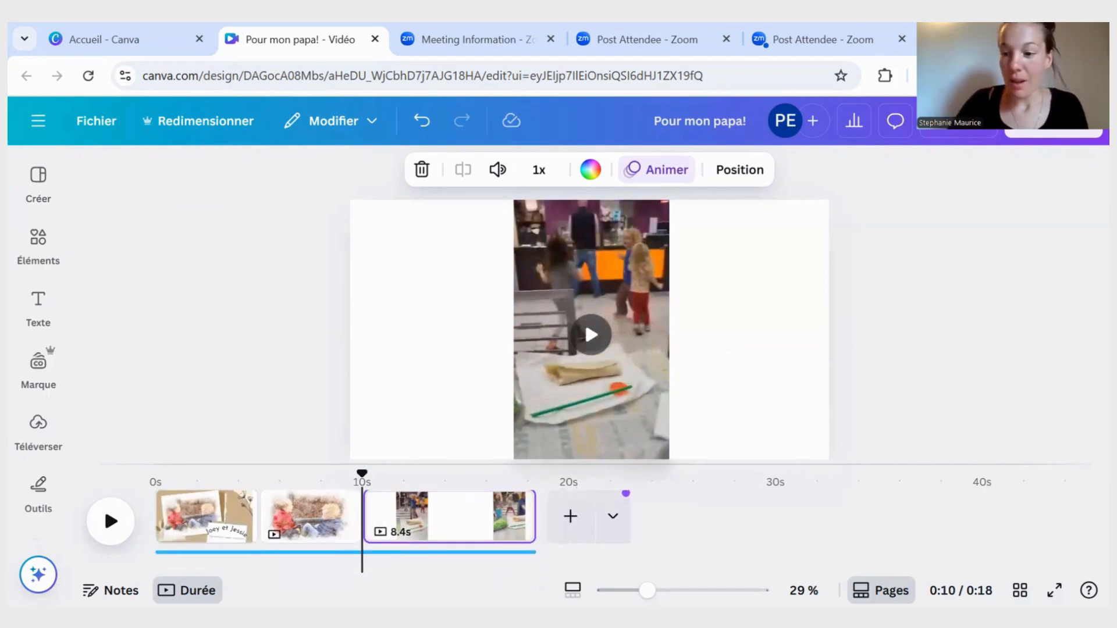
click(198, 558)
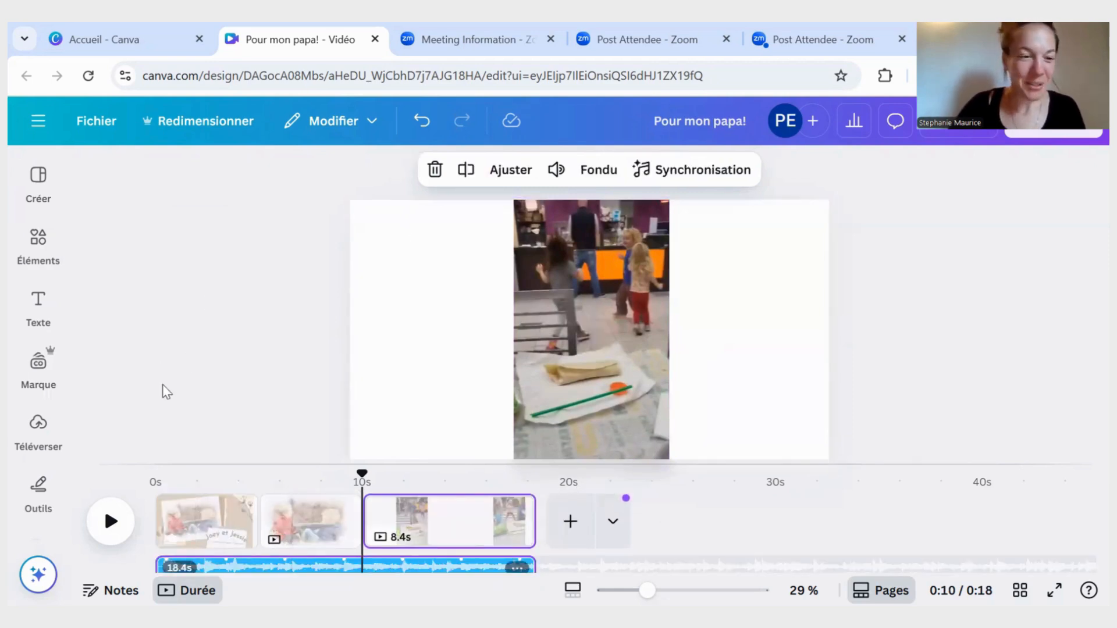
click(38, 424)
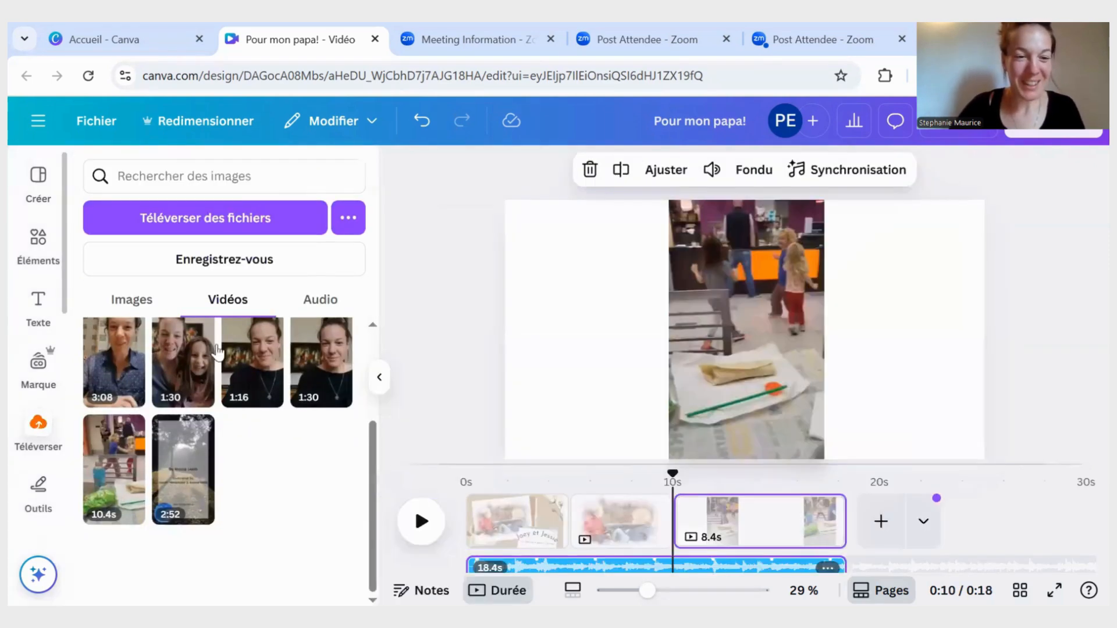
click(329, 301)
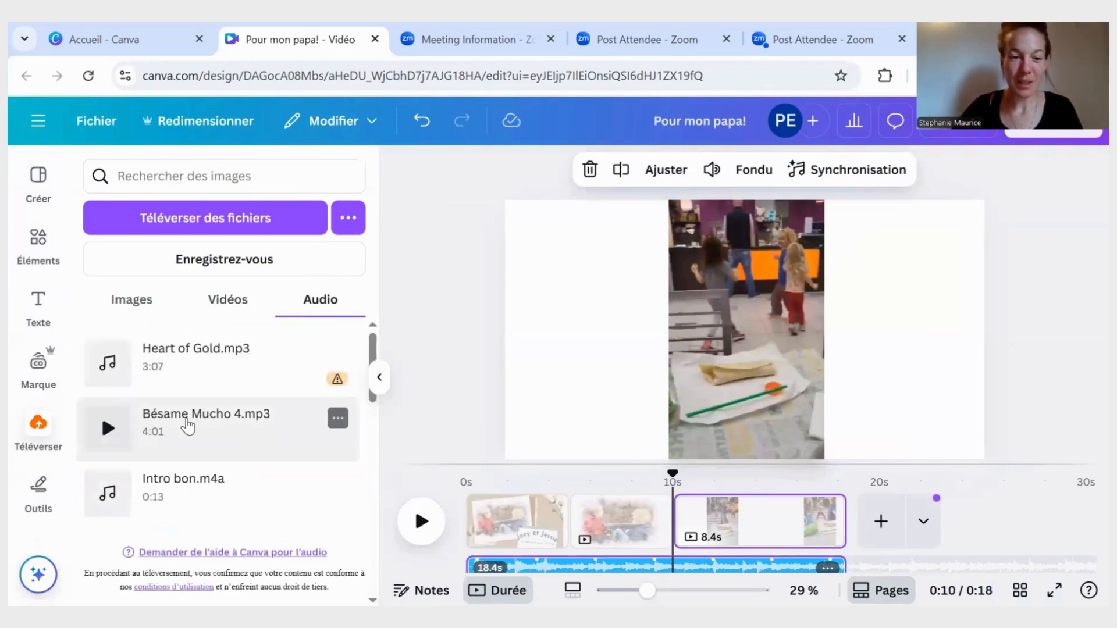
drag(231, 417, 413, 437)
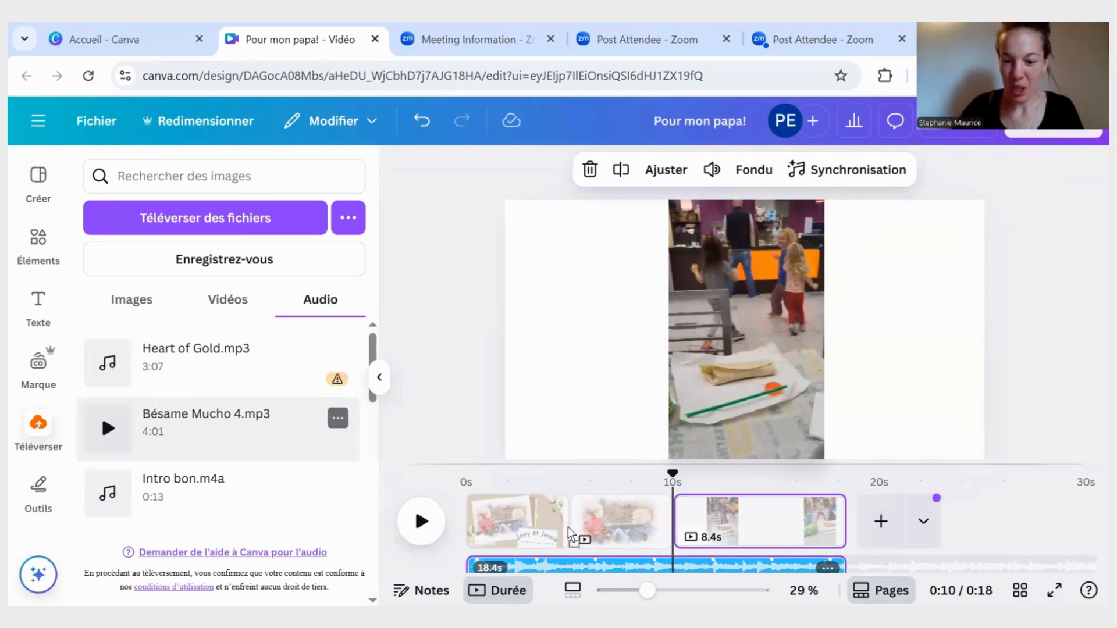
drag(573, 530, 571, 525)
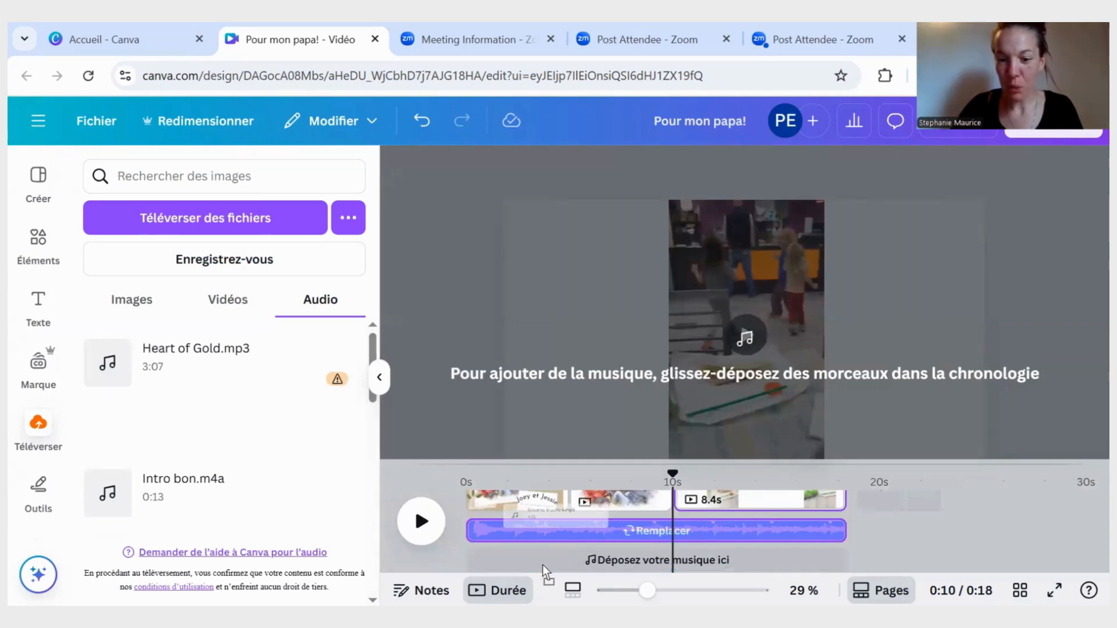
drag(542, 564, 445, 559)
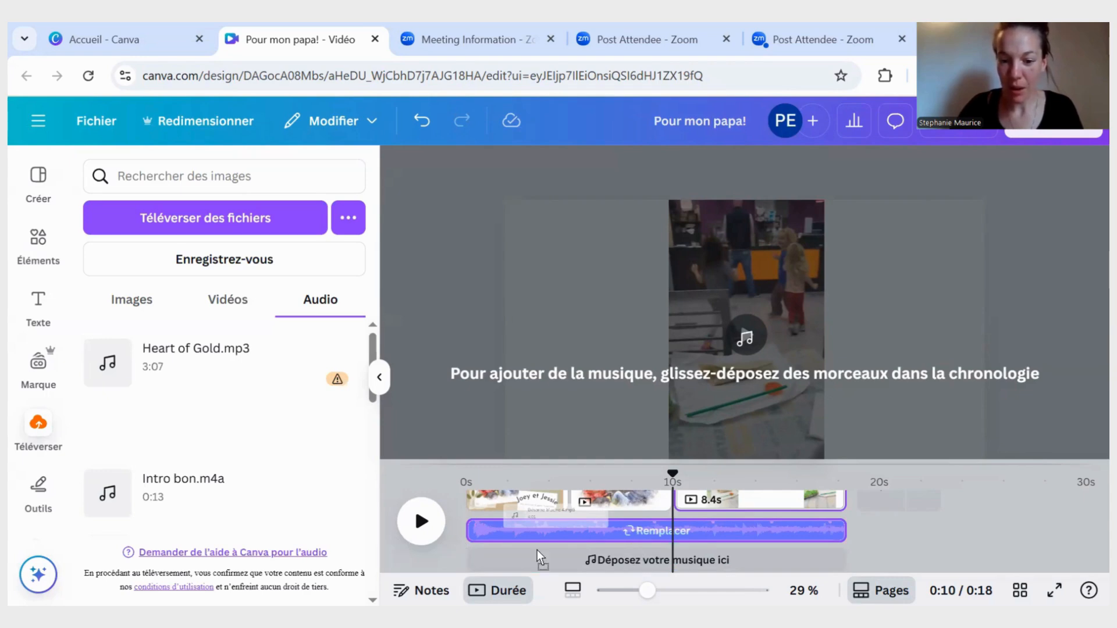
drag(466, 559, 467, 556)
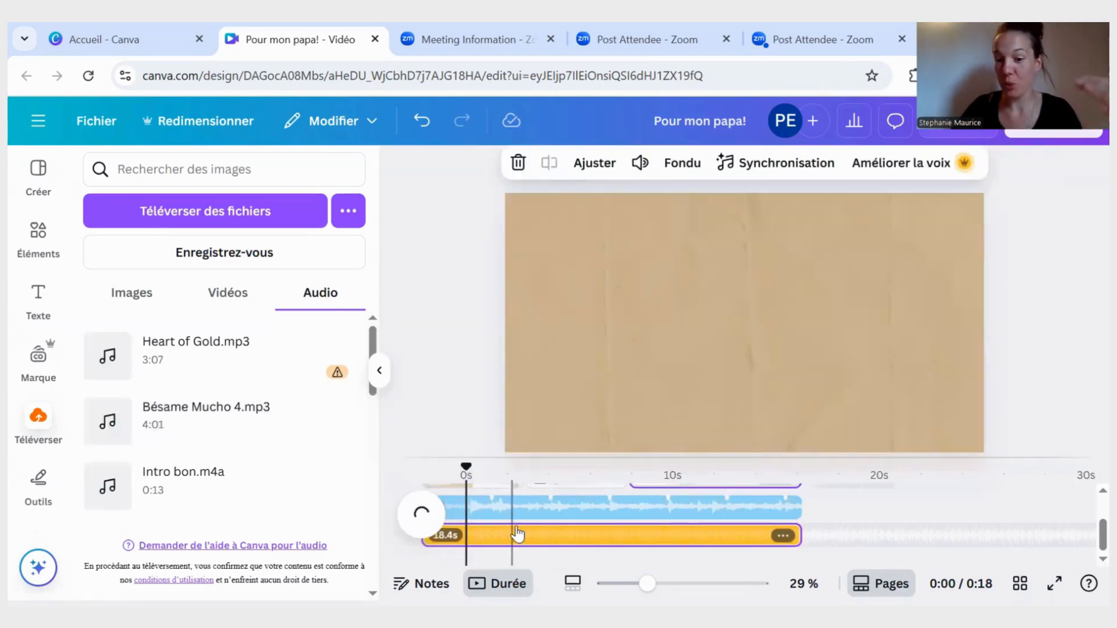
- Shorten the On a Sunny Day music track from its start to 11.7 s, and return the playhead to the beginning
click(559, 512)
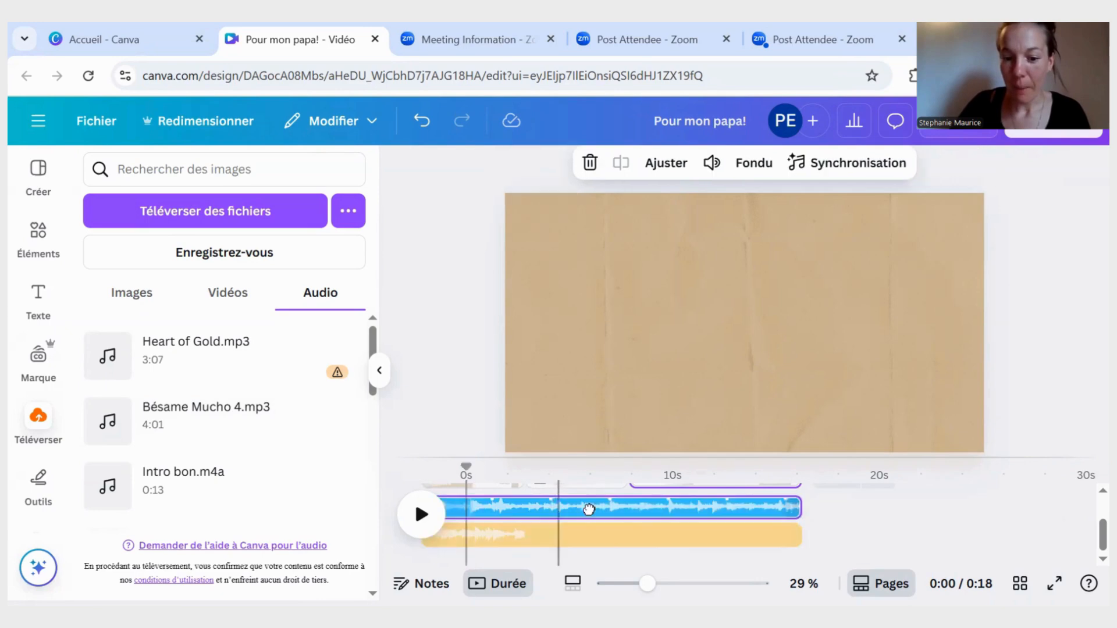
drag(690, 511, 733, 512)
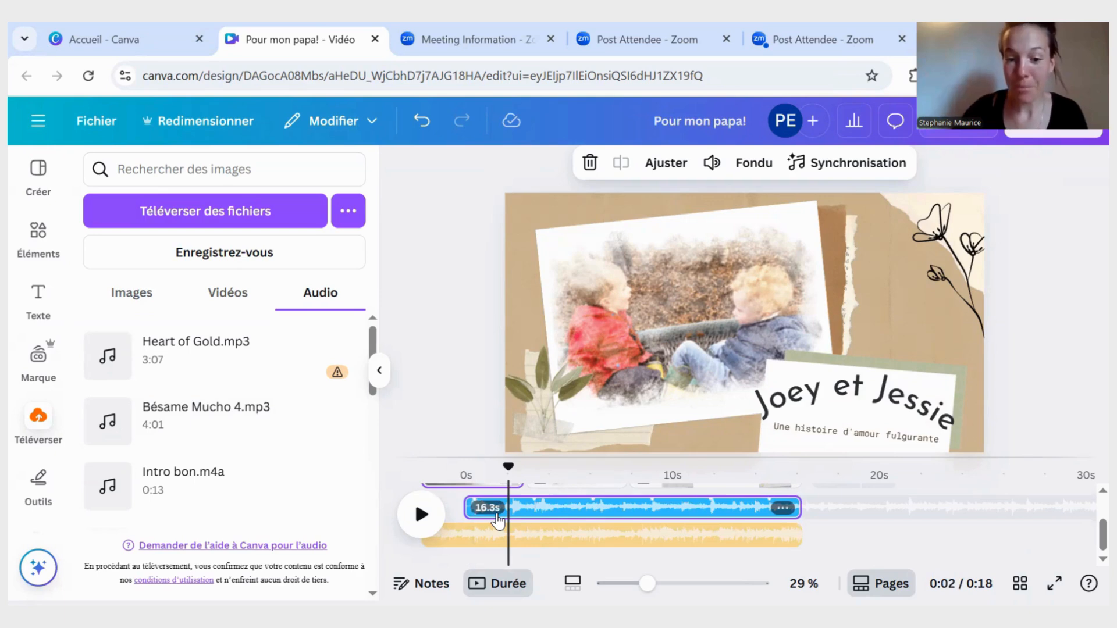
drag(465, 508, 561, 508)
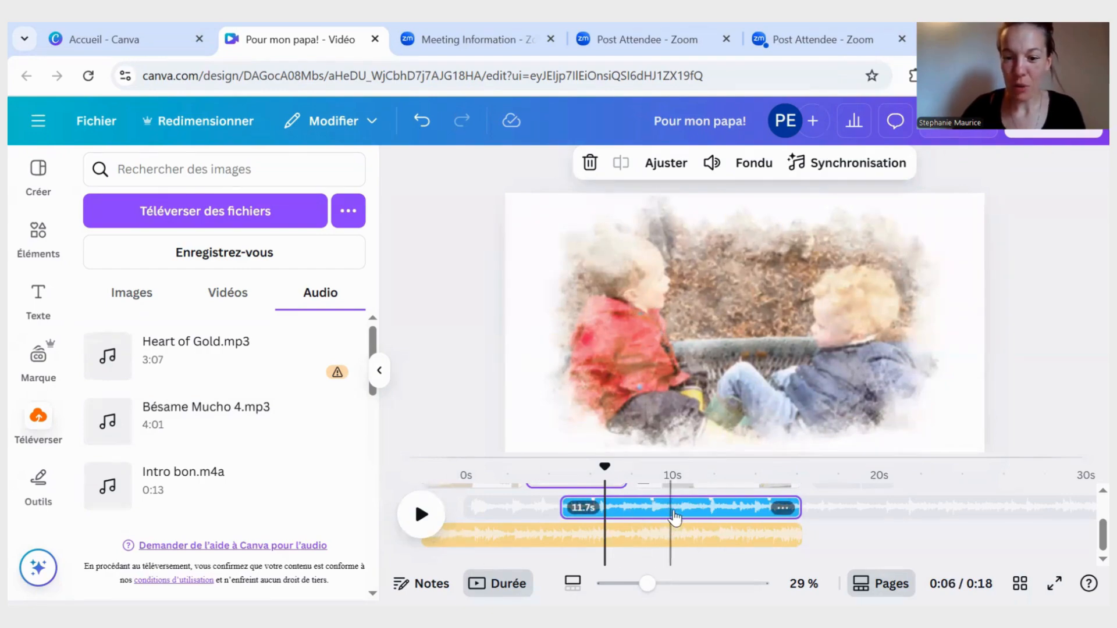
click(691, 515)
click(472, 522)
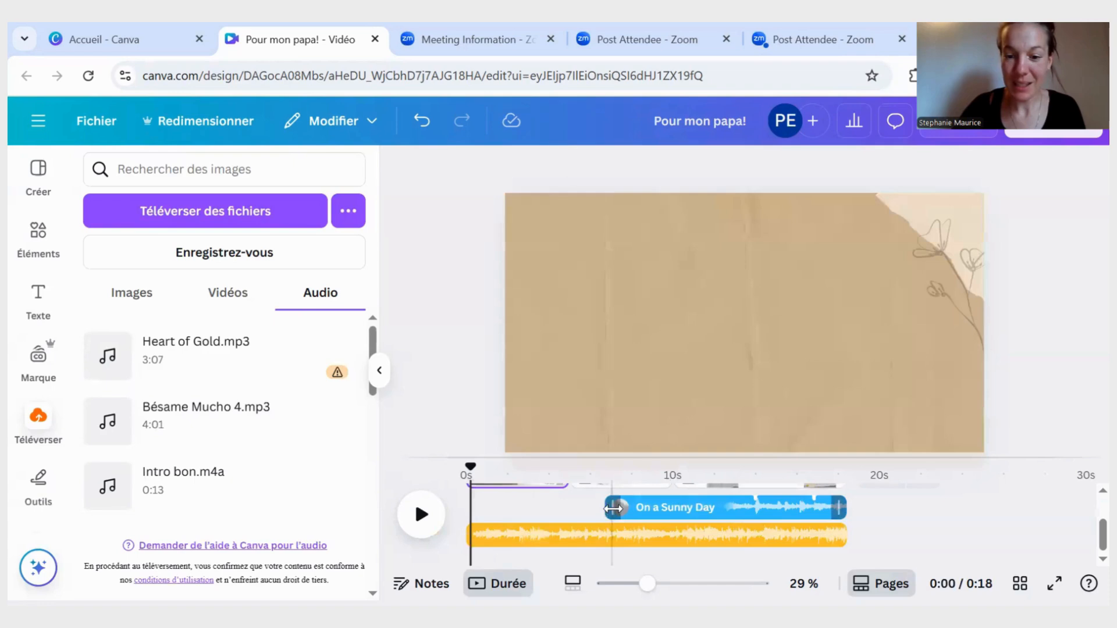
- Delete the On a Sunny Day track from the timeline
click(614, 509)
right_click(641, 507)
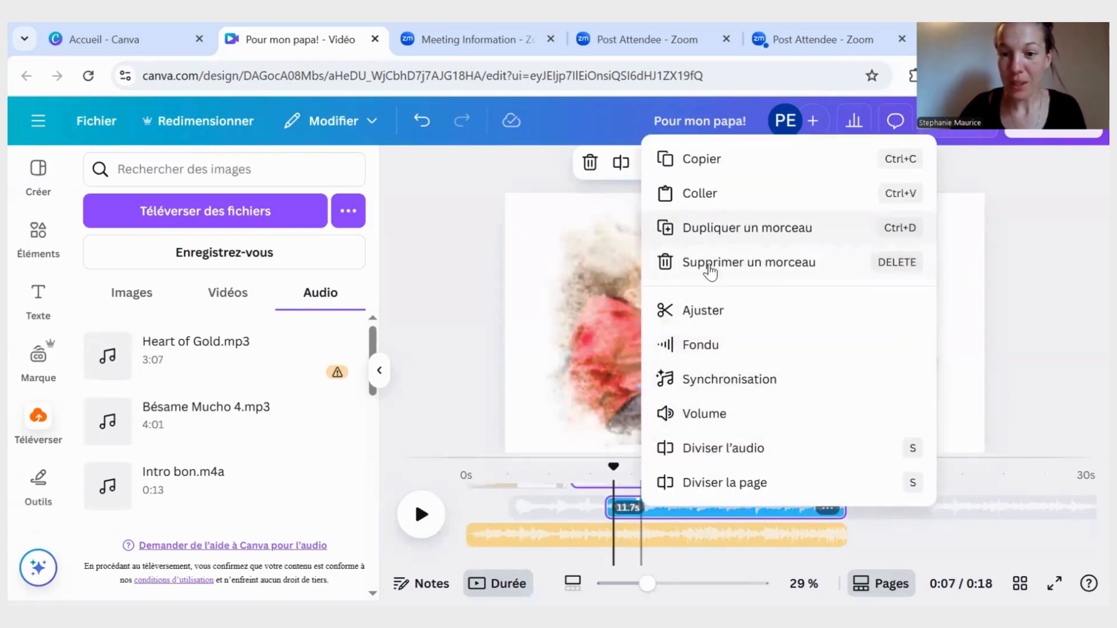
click(711, 263)
- Give the remaining music track a fade-in of 3.2 s and a fade-out of 3.3 s, and collapse the uploads
click(538, 530)
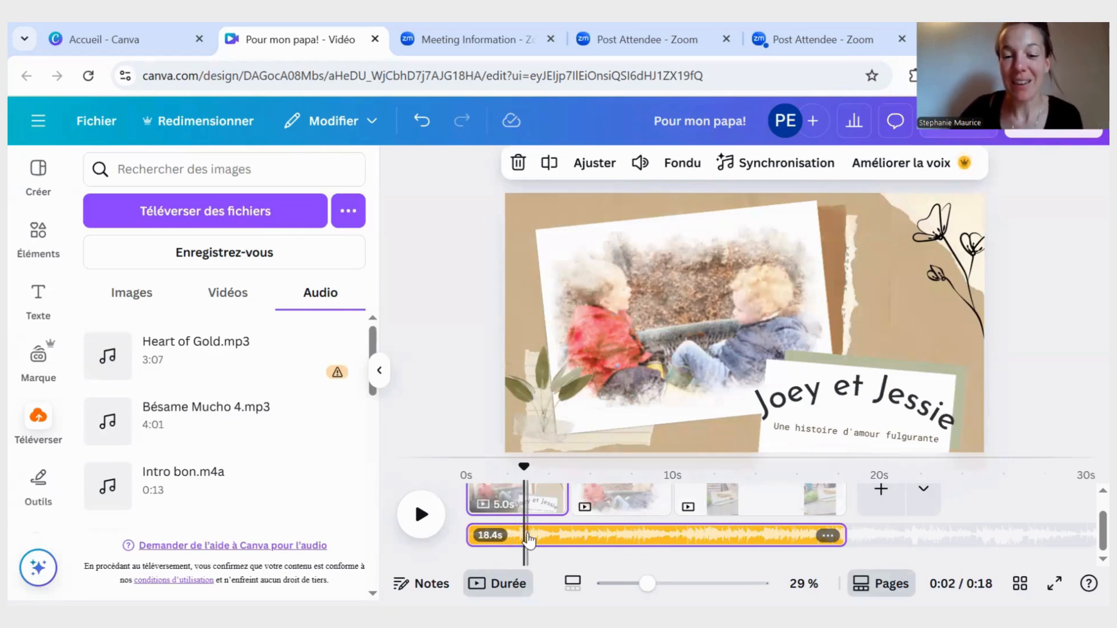
click(527, 539)
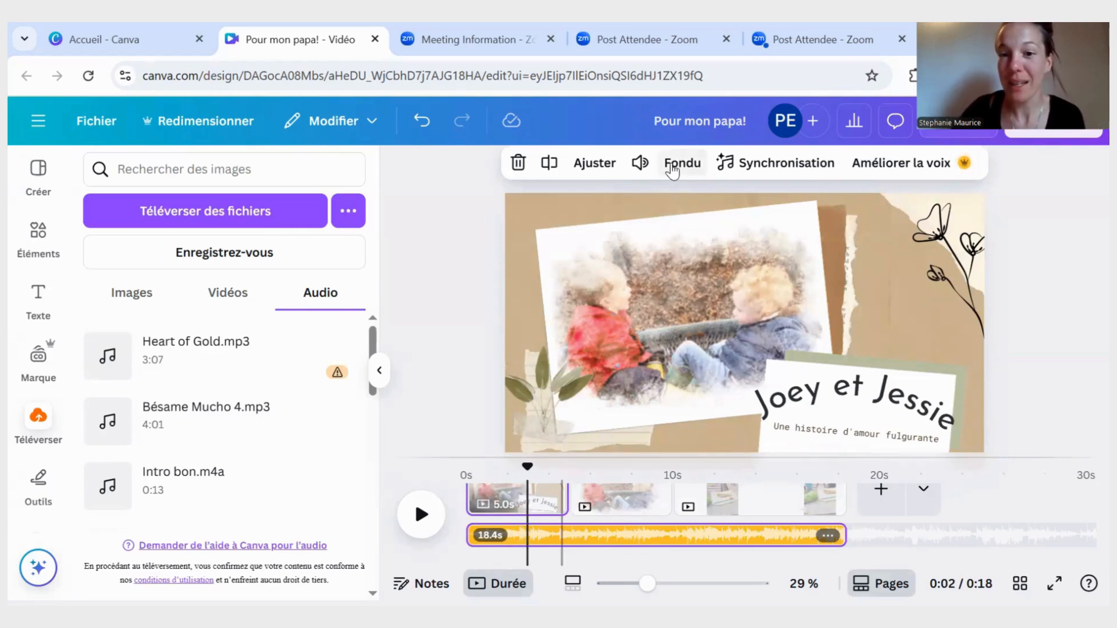
click(672, 166)
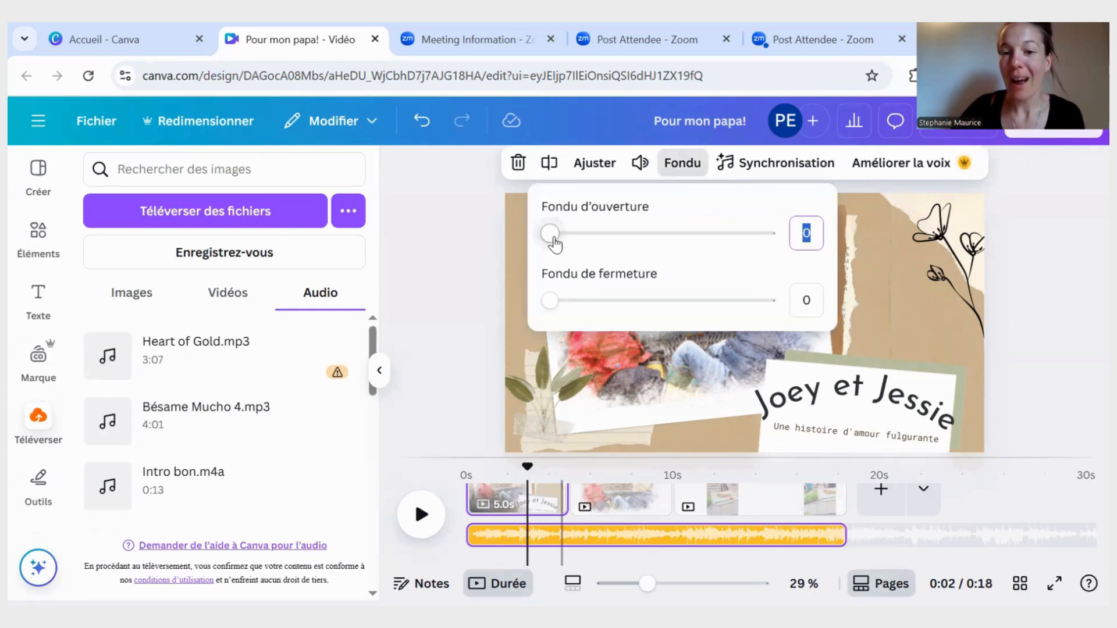
drag(550, 234, 691, 238)
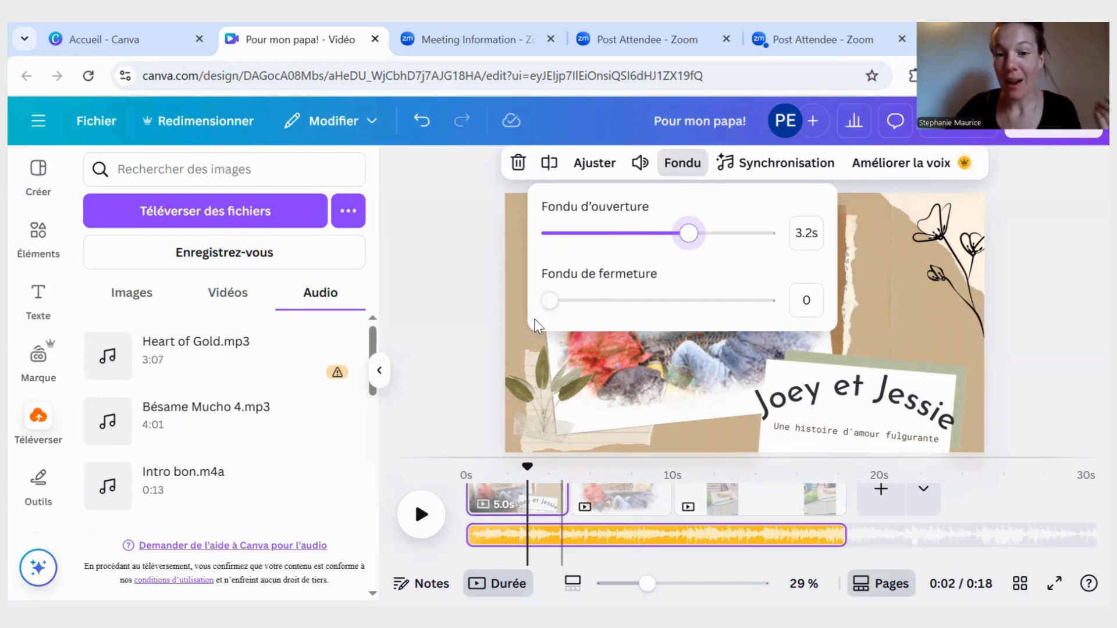
drag(551, 301, 693, 300)
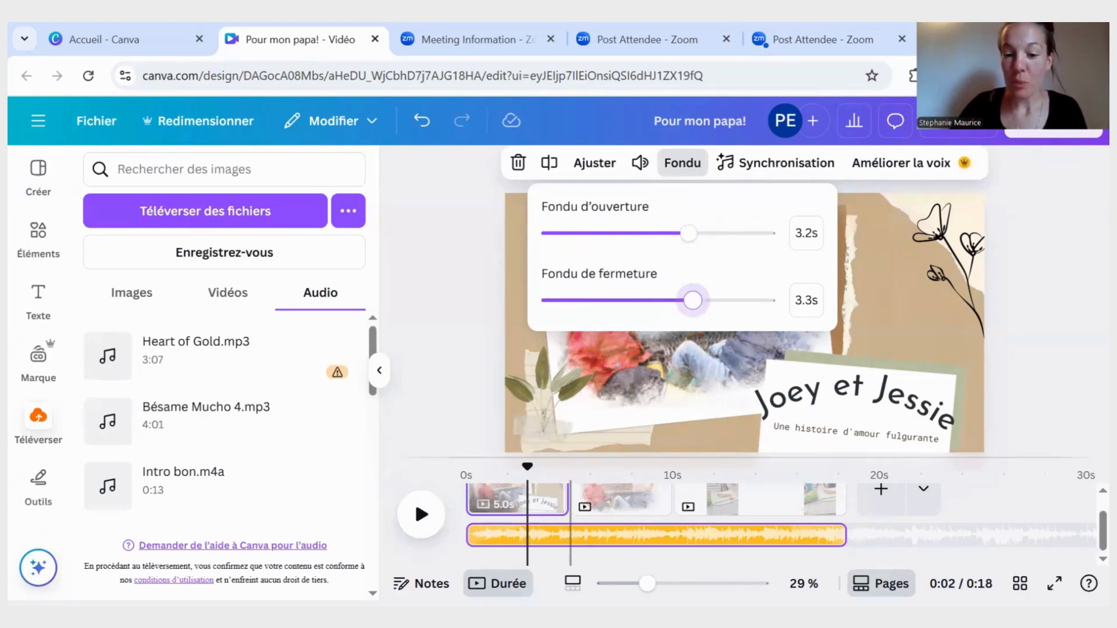
click(381, 371)
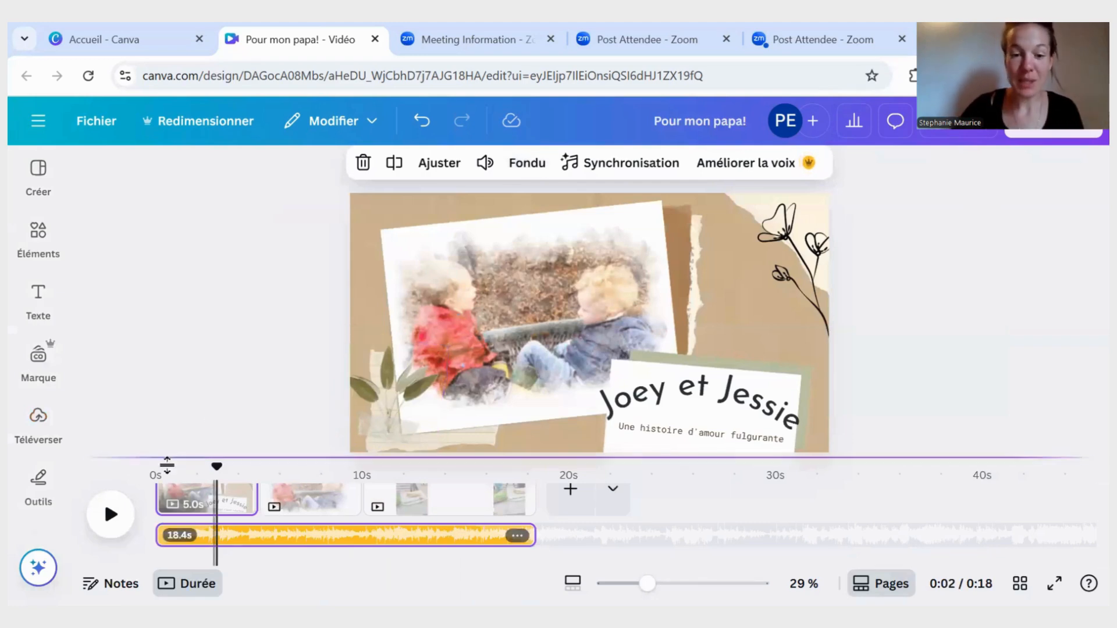
- Add two blank pages, placing one right after the title page and the other between the photo page and the video page
click(459, 518)
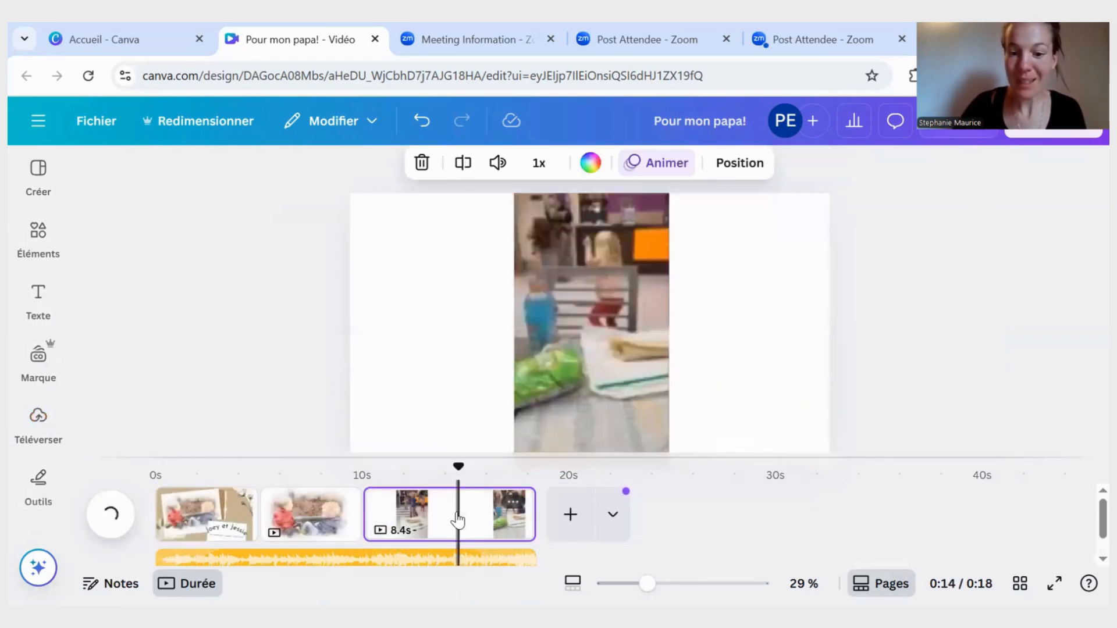
click(575, 515)
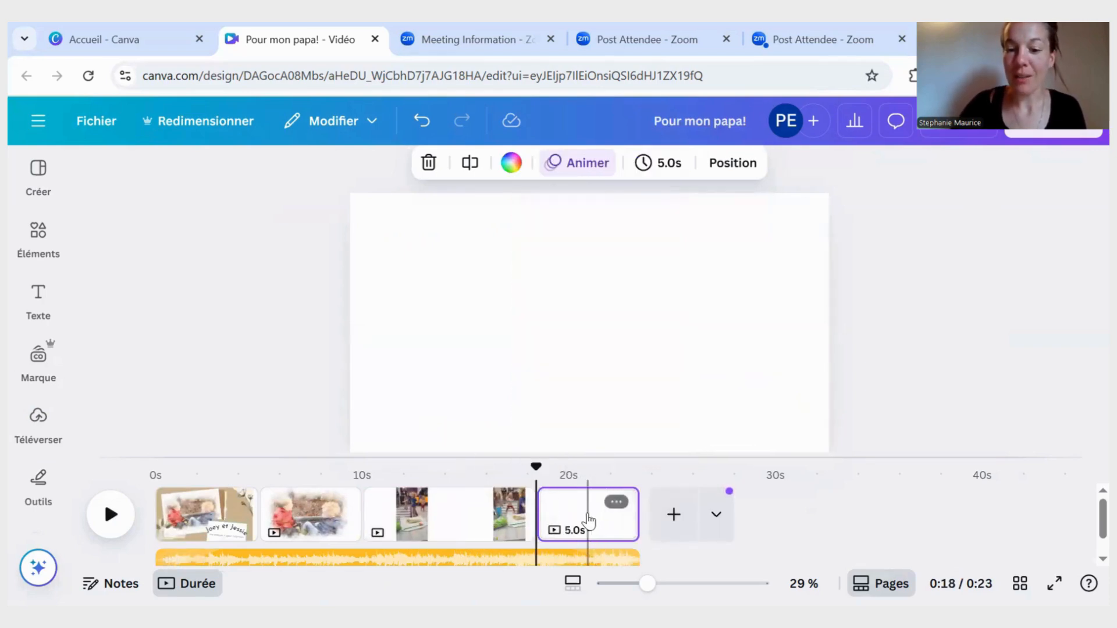
drag(586, 500, 253, 499)
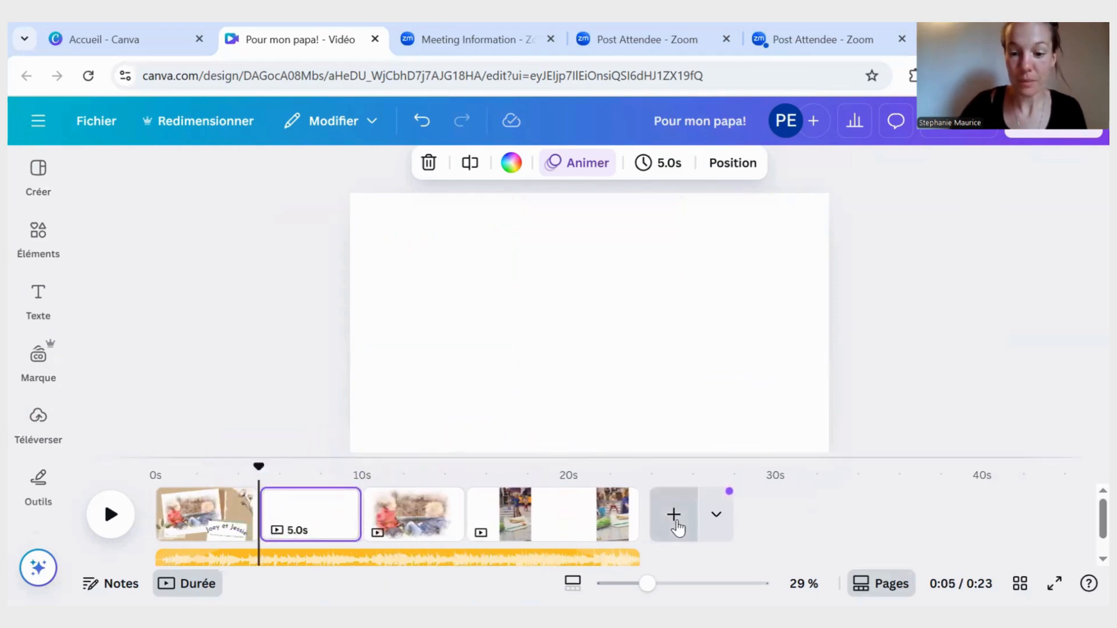
click(673, 514)
drag(692, 517, 463, 513)
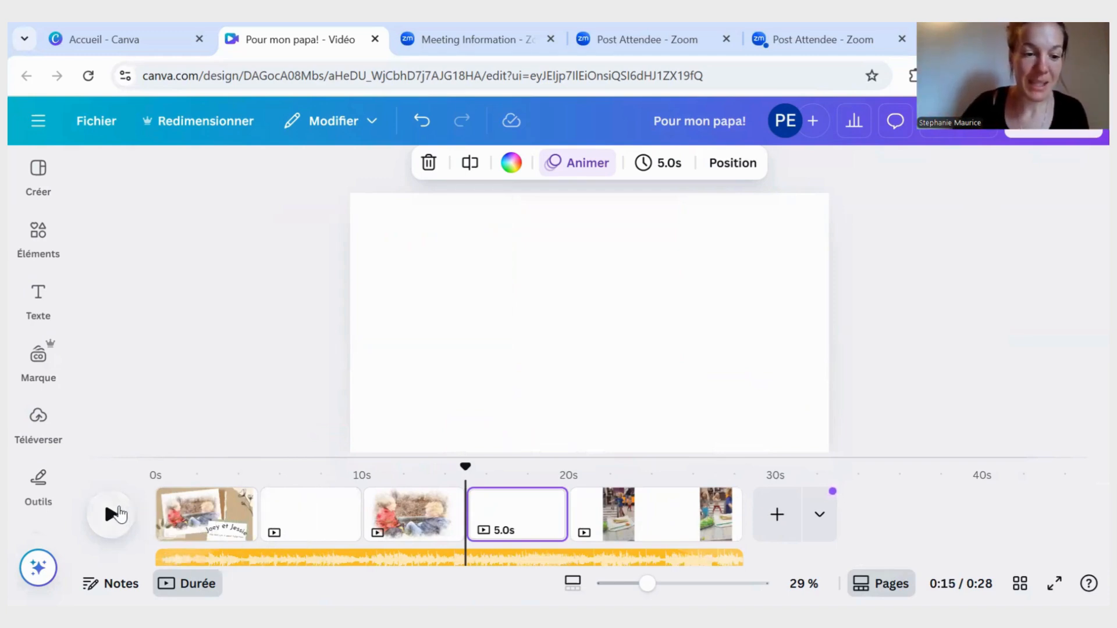
- Play the video briefly, pause it, and return the playhead to 0:00
click(116, 513)
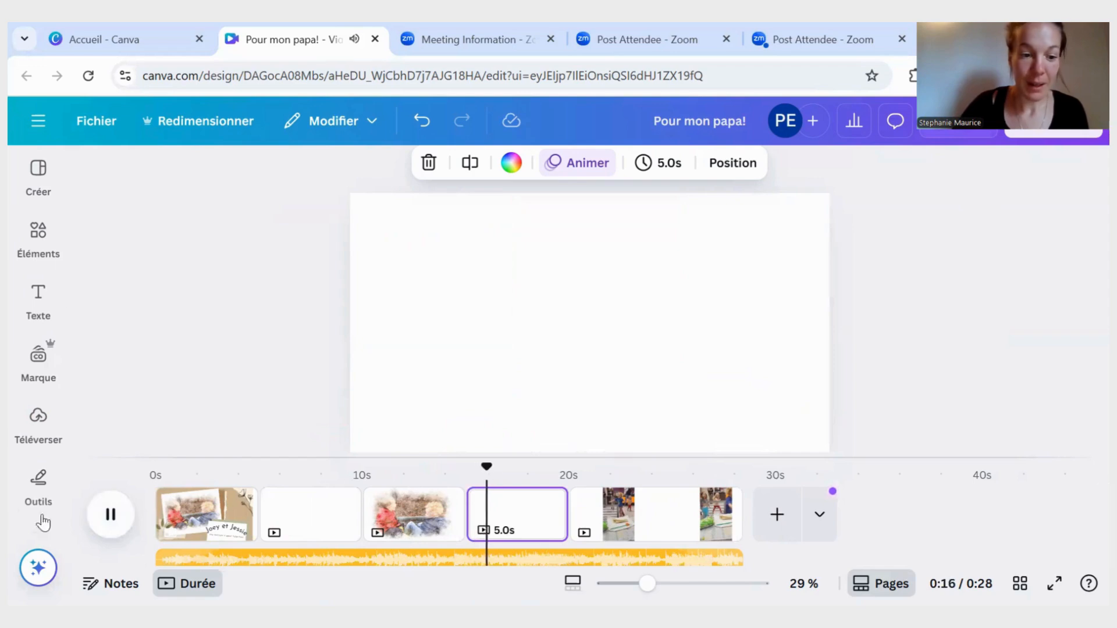
click(110, 521)
drag(498, 466, 156, 468)
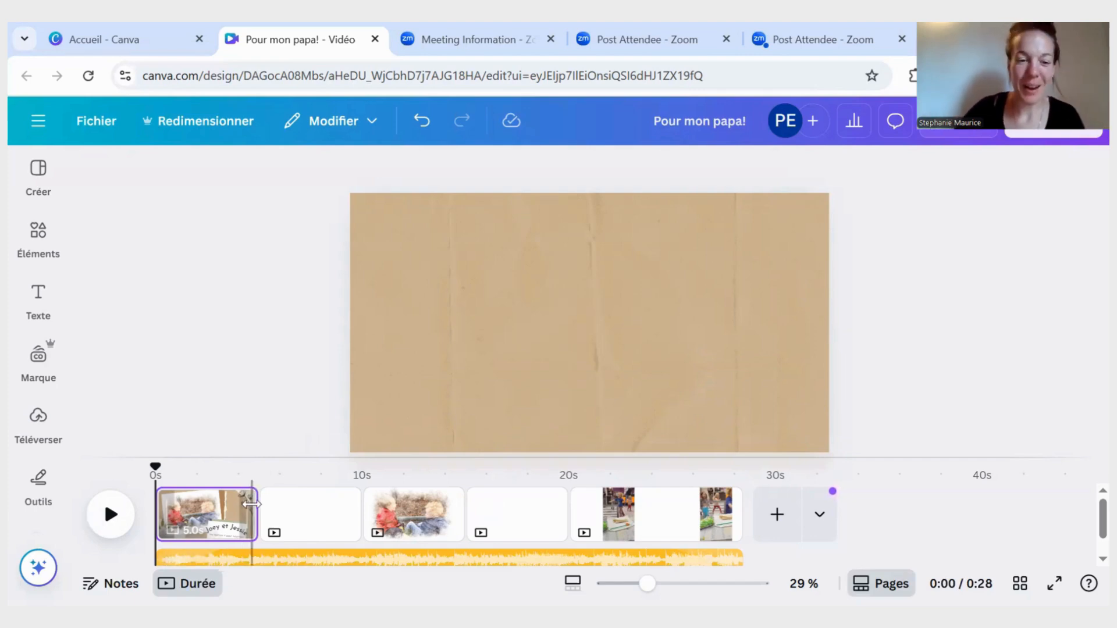
- Extend the title page on the timeline to 7.7 s, and move the playhead back near its start
mouse_move(255, 530)
drag(255, 530, 305, 526)
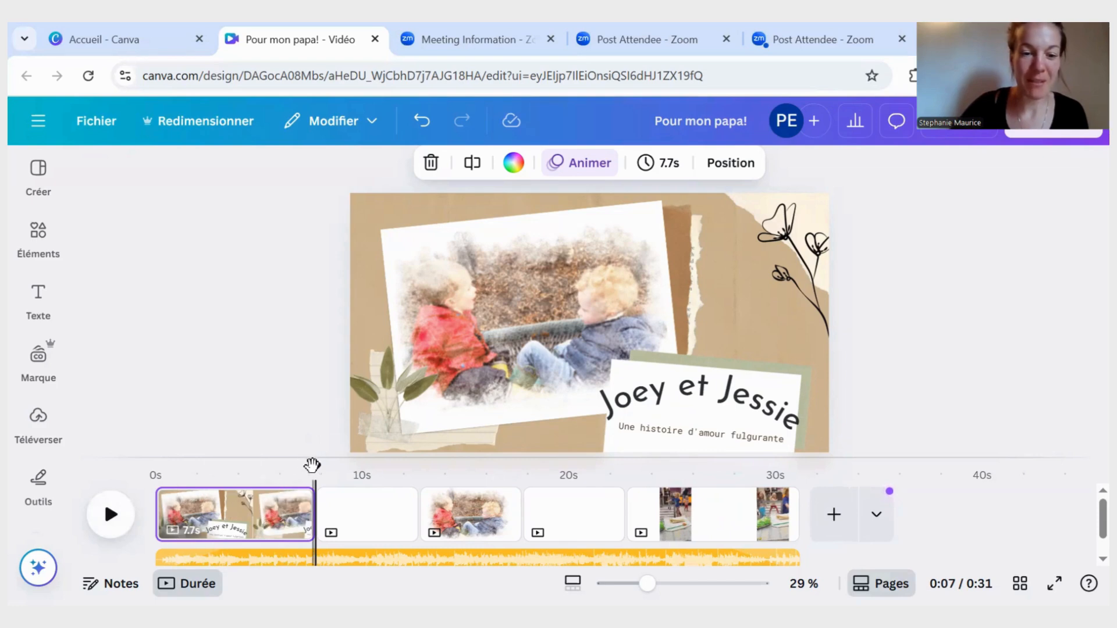
drag(314, 467, 166, 476)
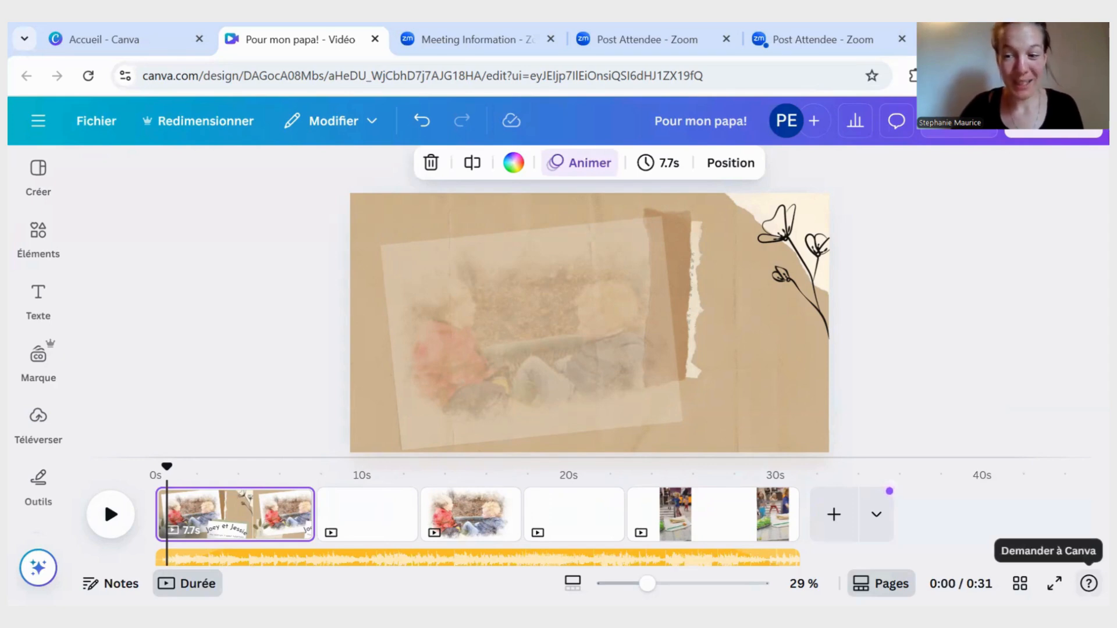
- Look at the Canva help assistant and close it again
click(1088, 583)
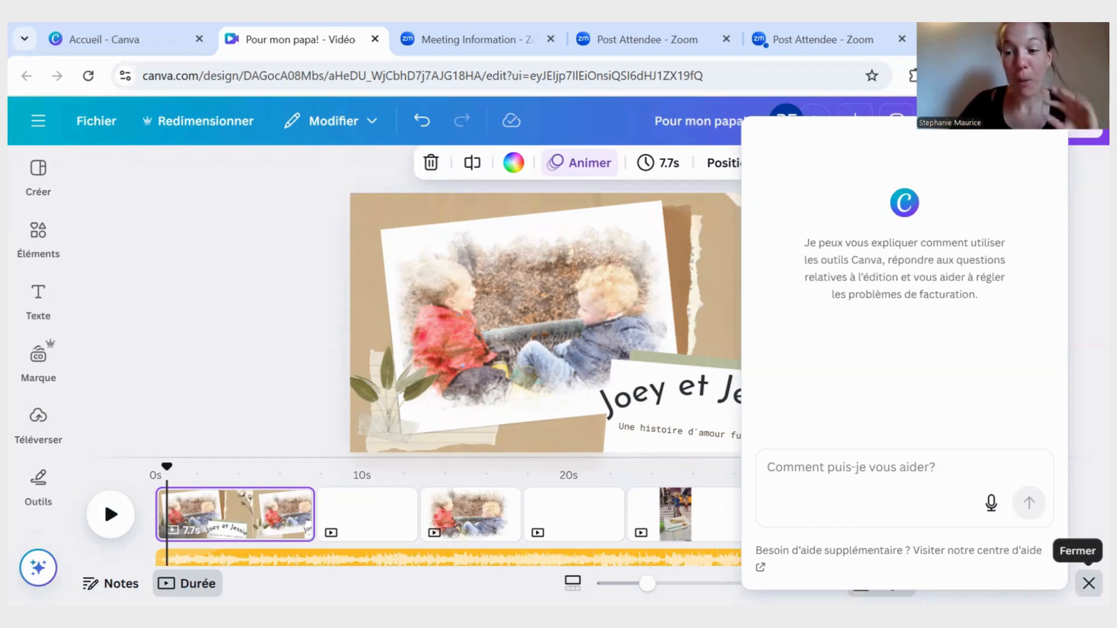
click(1088, 583)
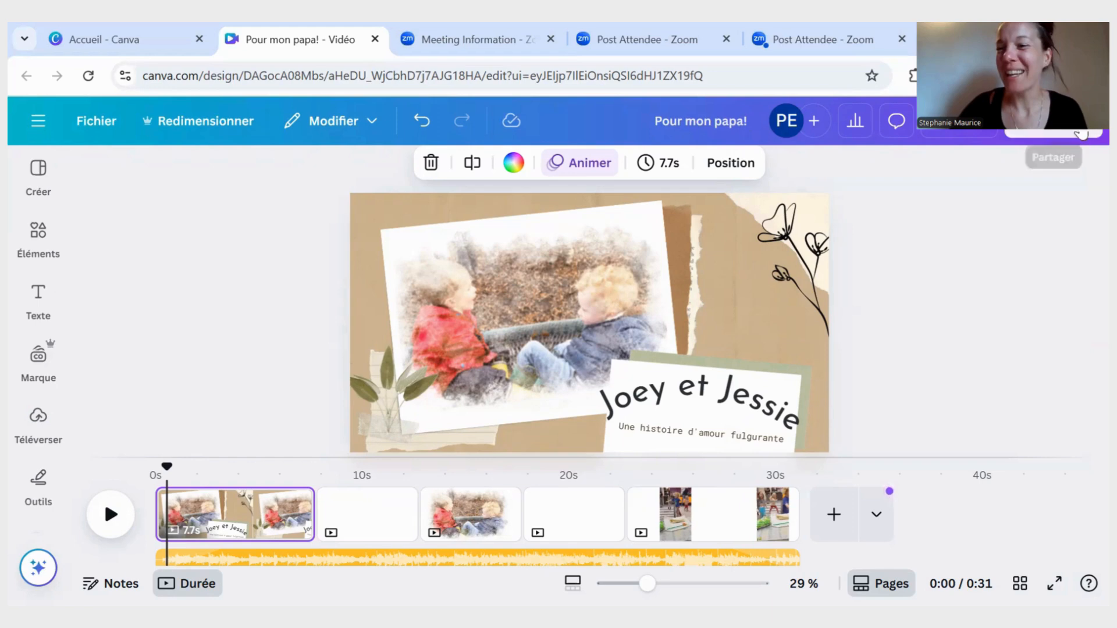
- Review the design's sharing options and the download settings for file type, quality and pages
click(1053, 131)
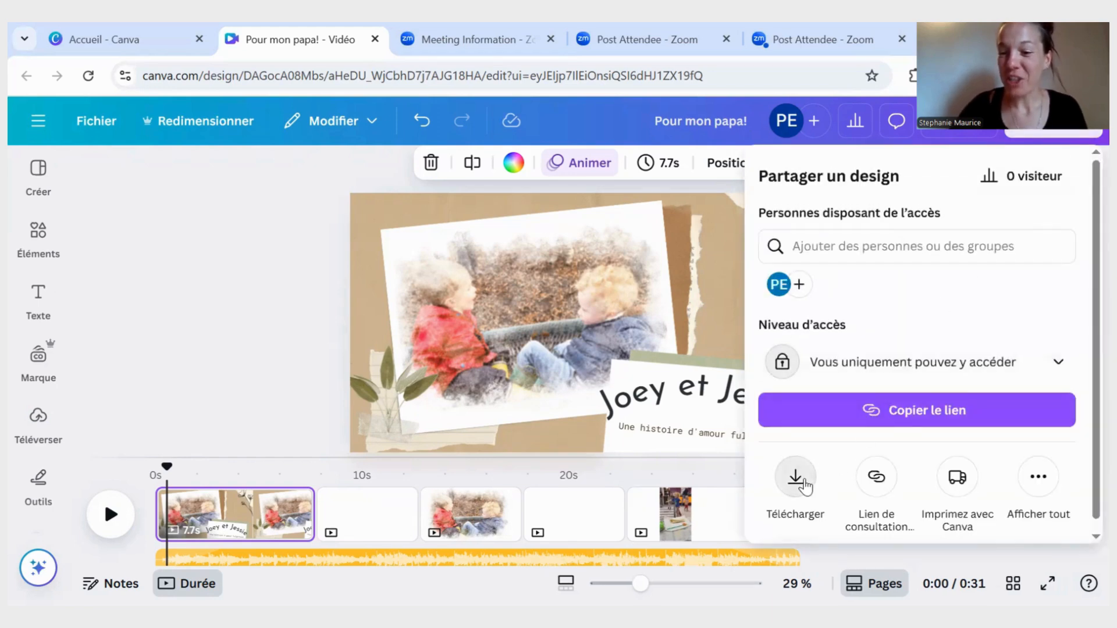
click(795, 478)
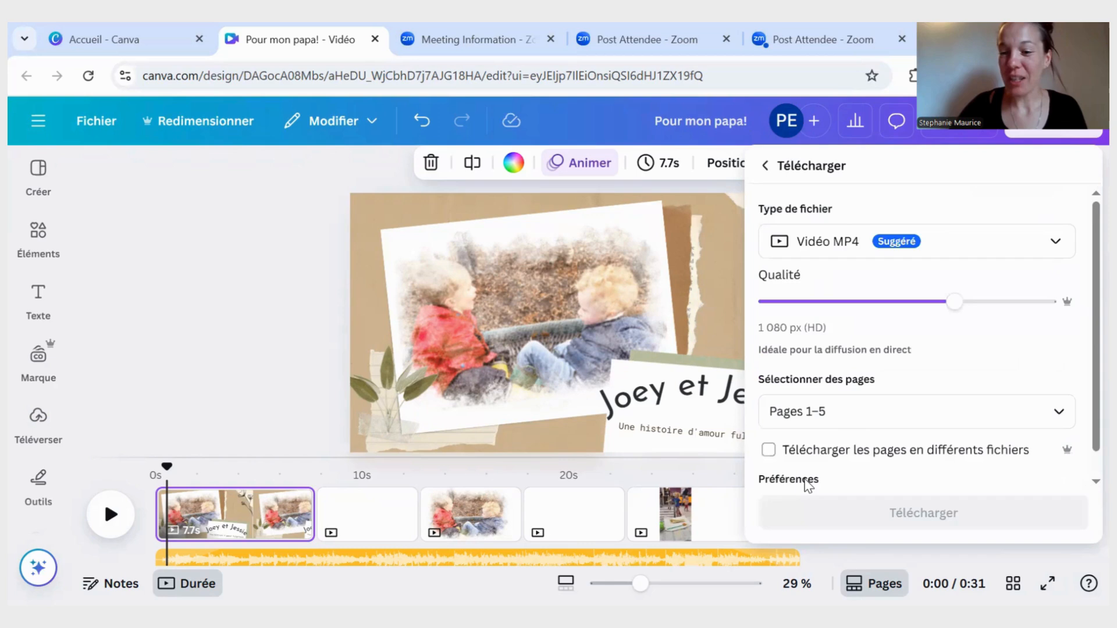
click(765, 166)
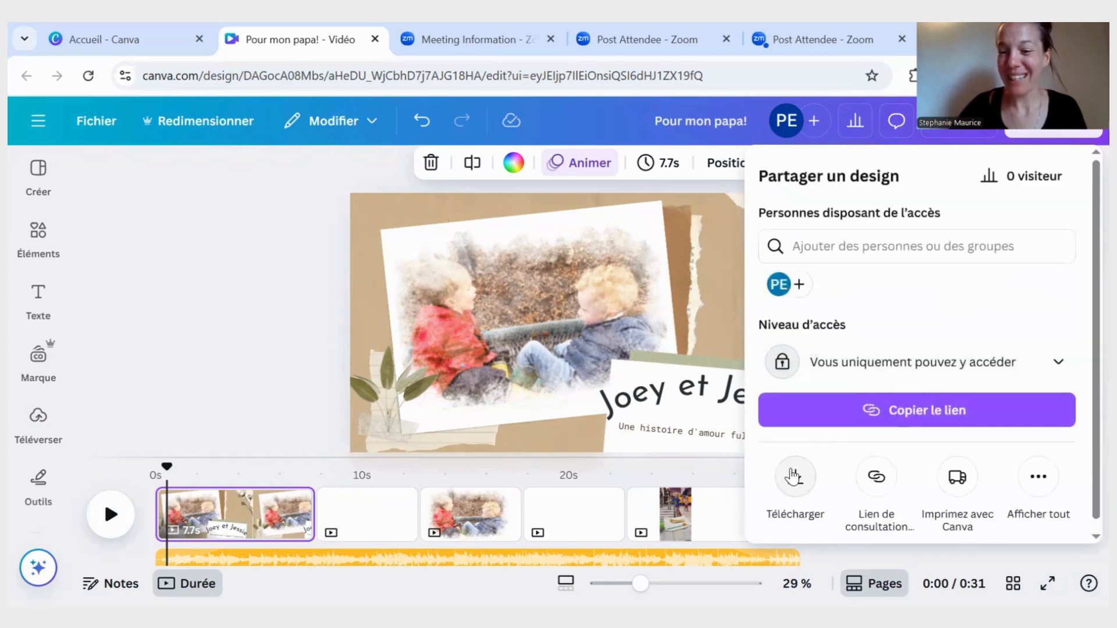
click(796, 477)
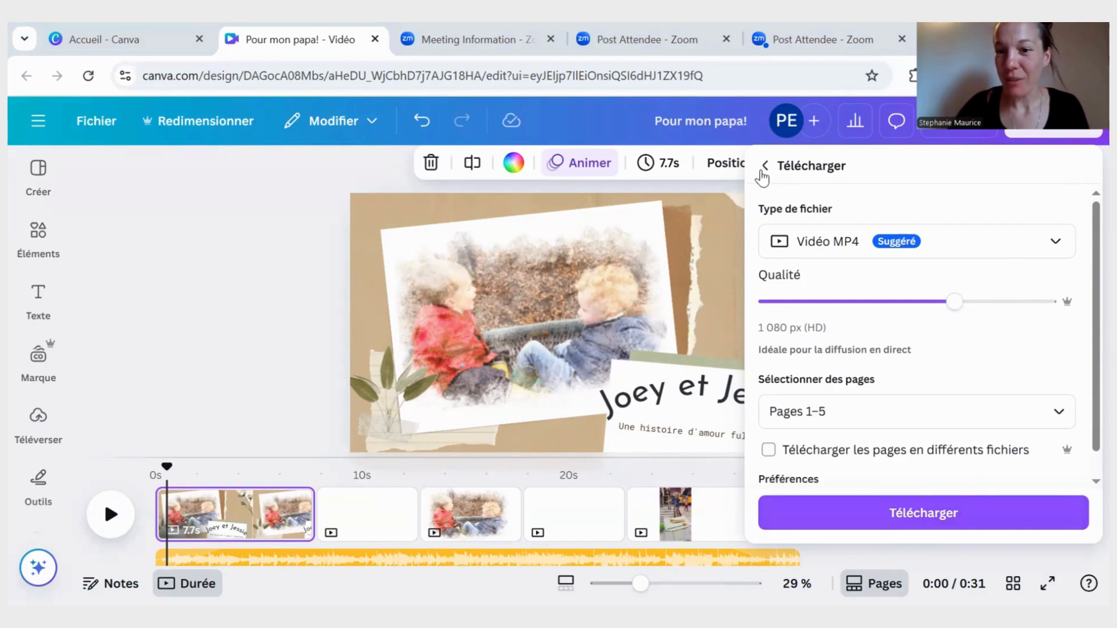
click(763, 168)
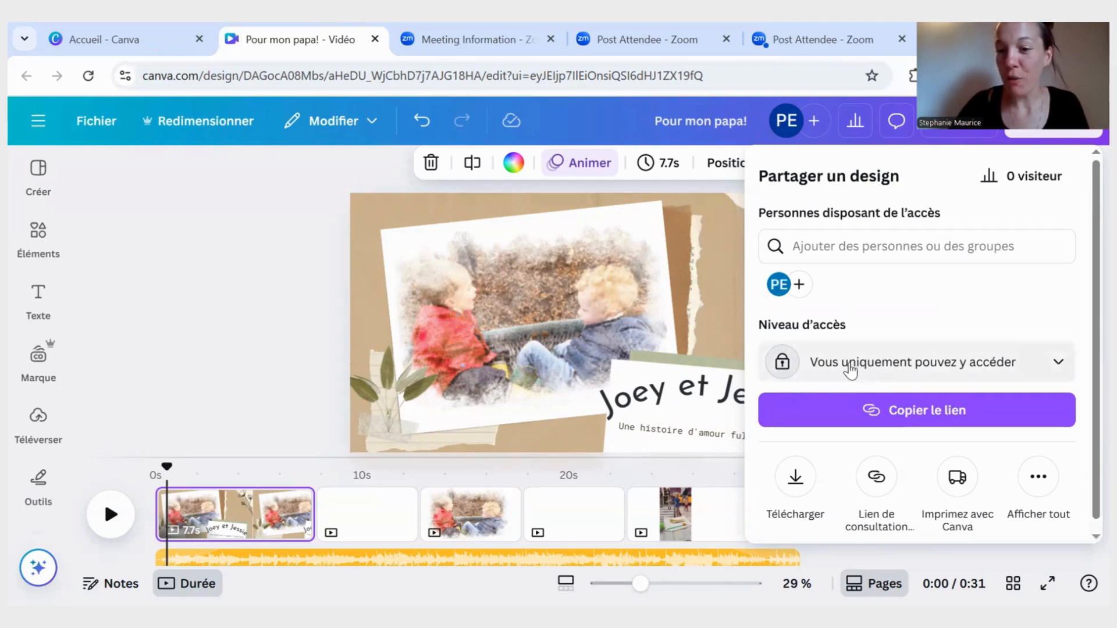
- Set the design's access to anyone with the link (Quiconque ayant le lien) with Peut afficher rights, and copy the link
click(973, 368)
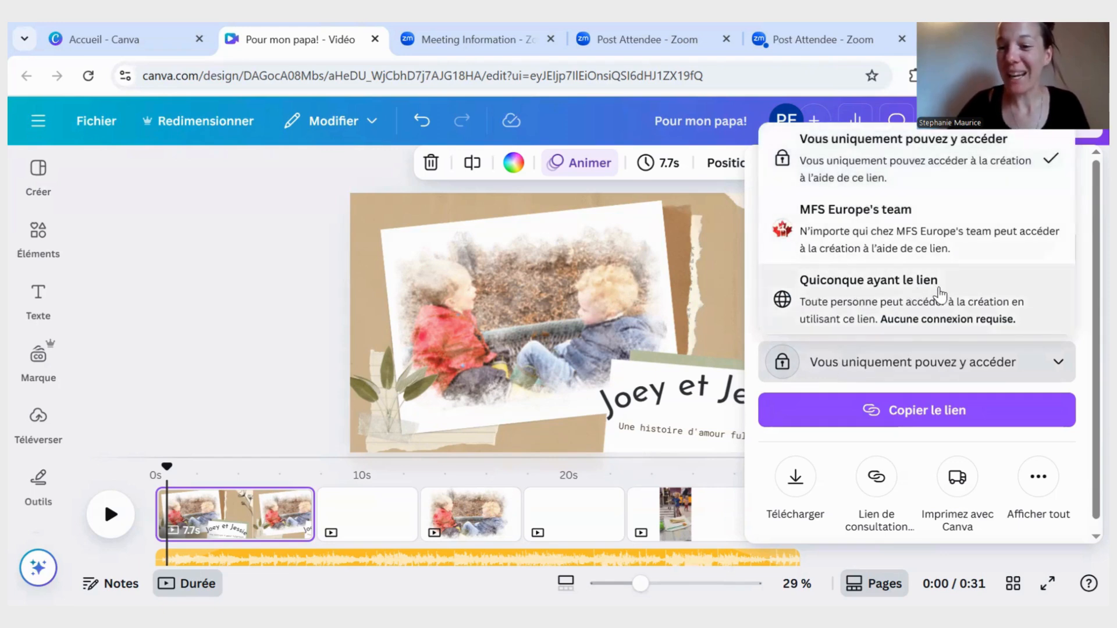
click(941, 293)
click(1028, 366)
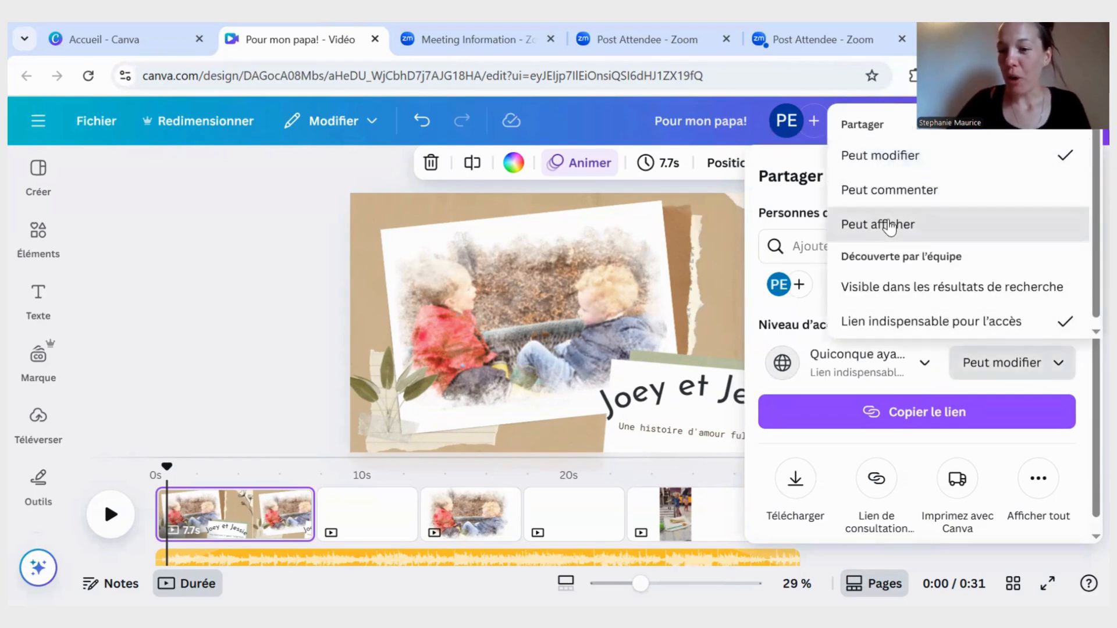
click(888, 225)
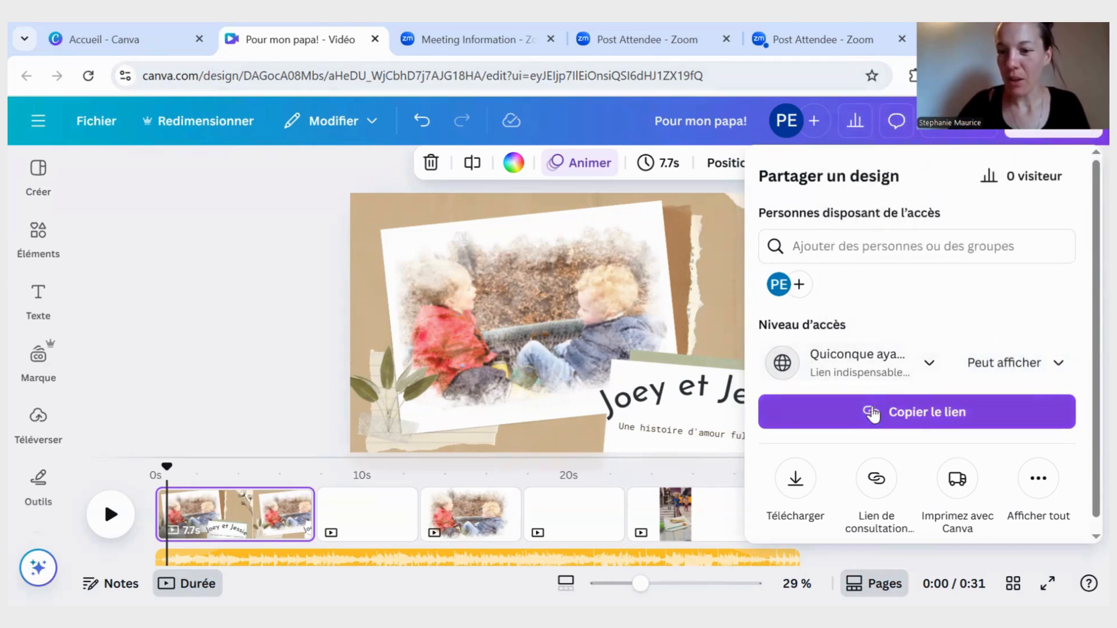
click(911, 414)
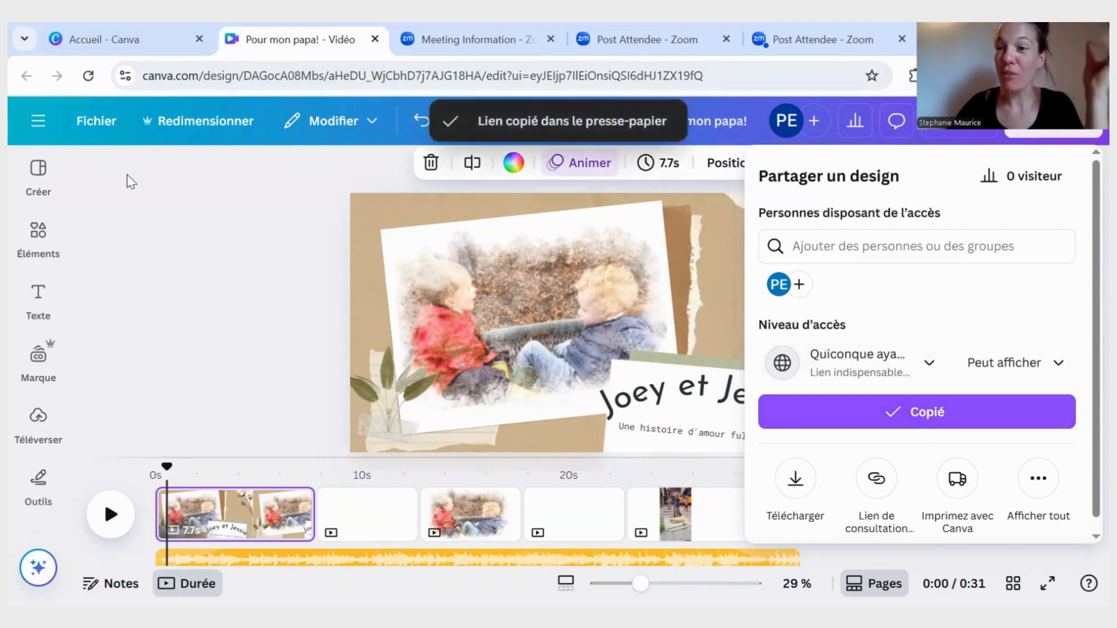